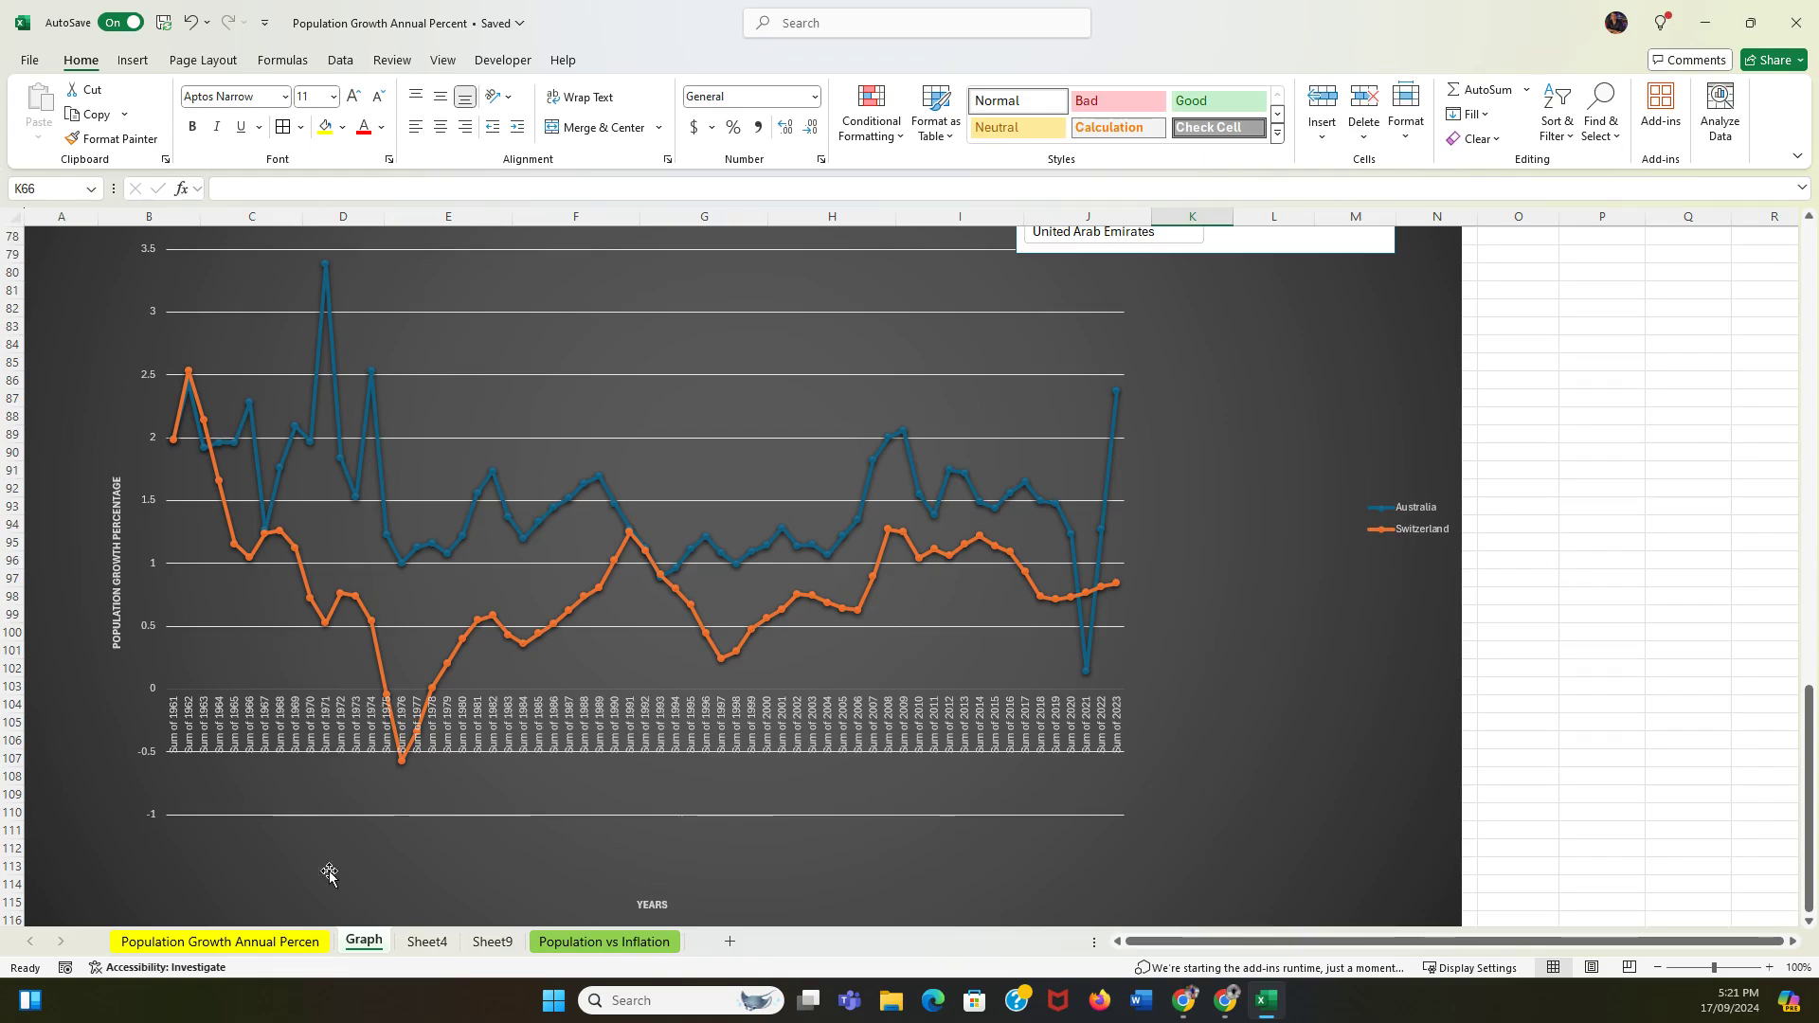
Step: Review the population growth source data, then the pivot table and the Australia–Switzerland line chart on the Graph sheet
{"action": "left_click", "coordinate": [227, 942]}
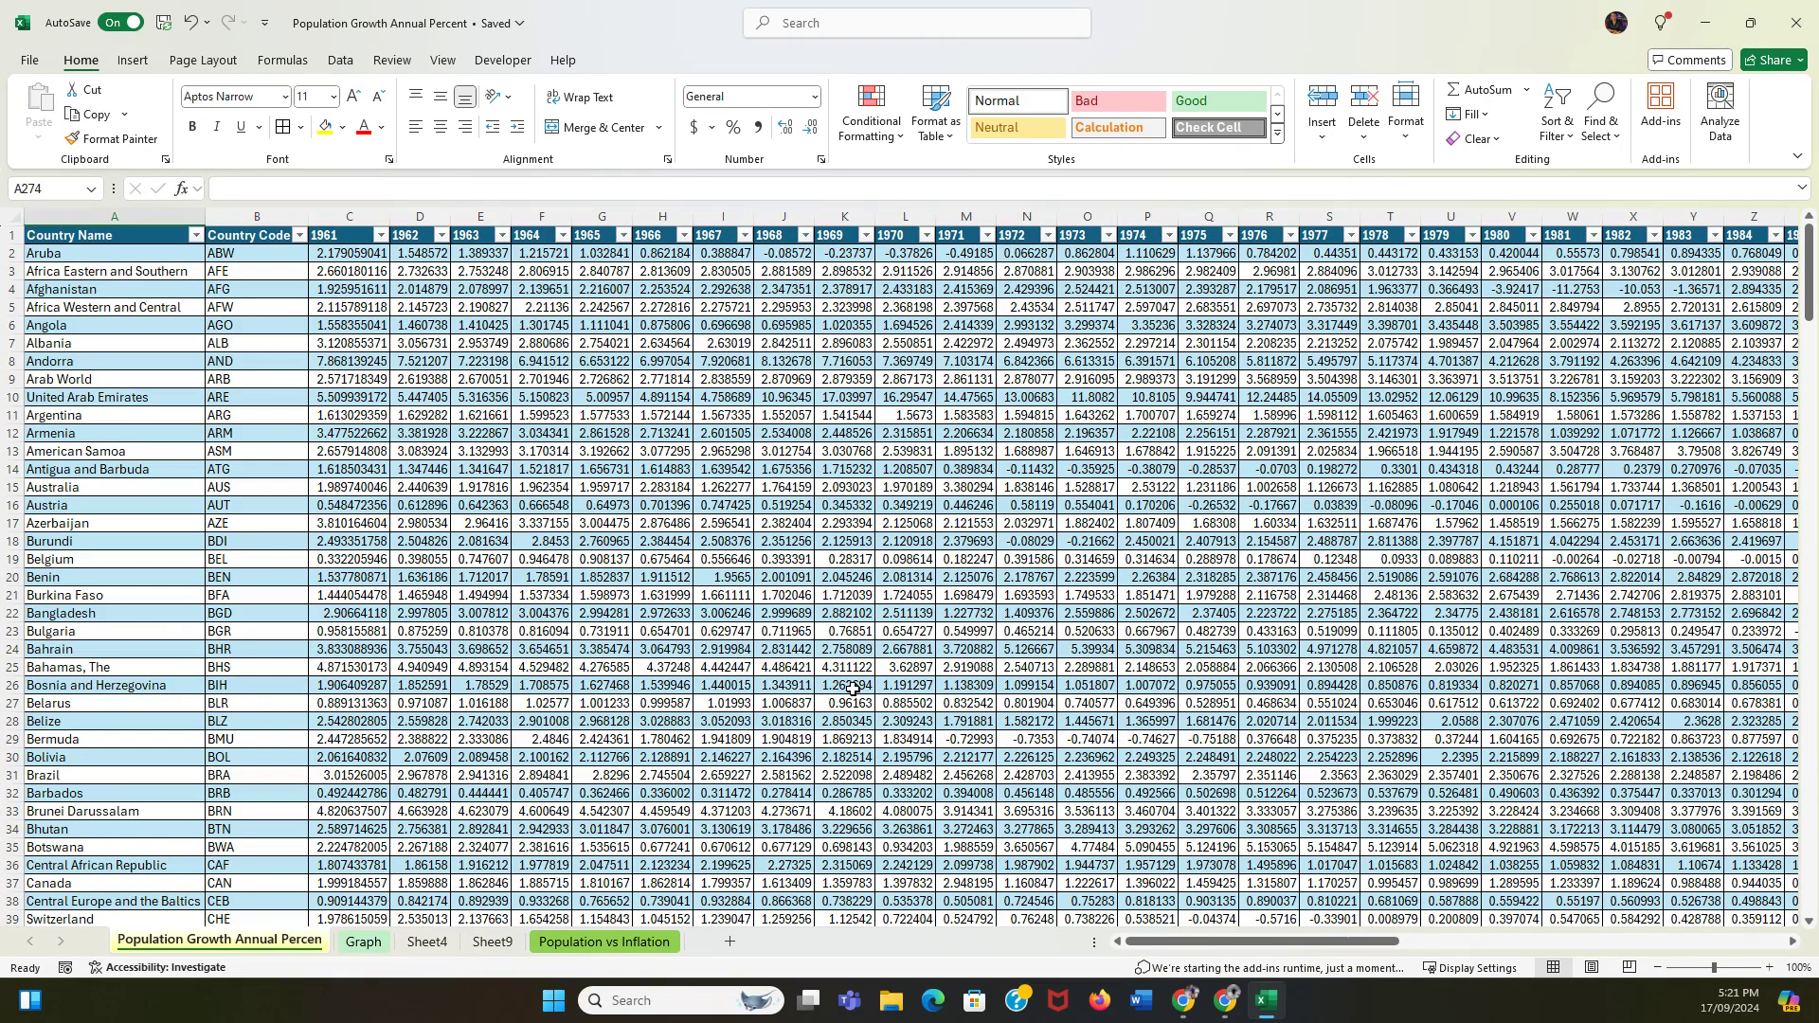
{"action": "left_click", "coordinate": [382, 946]}
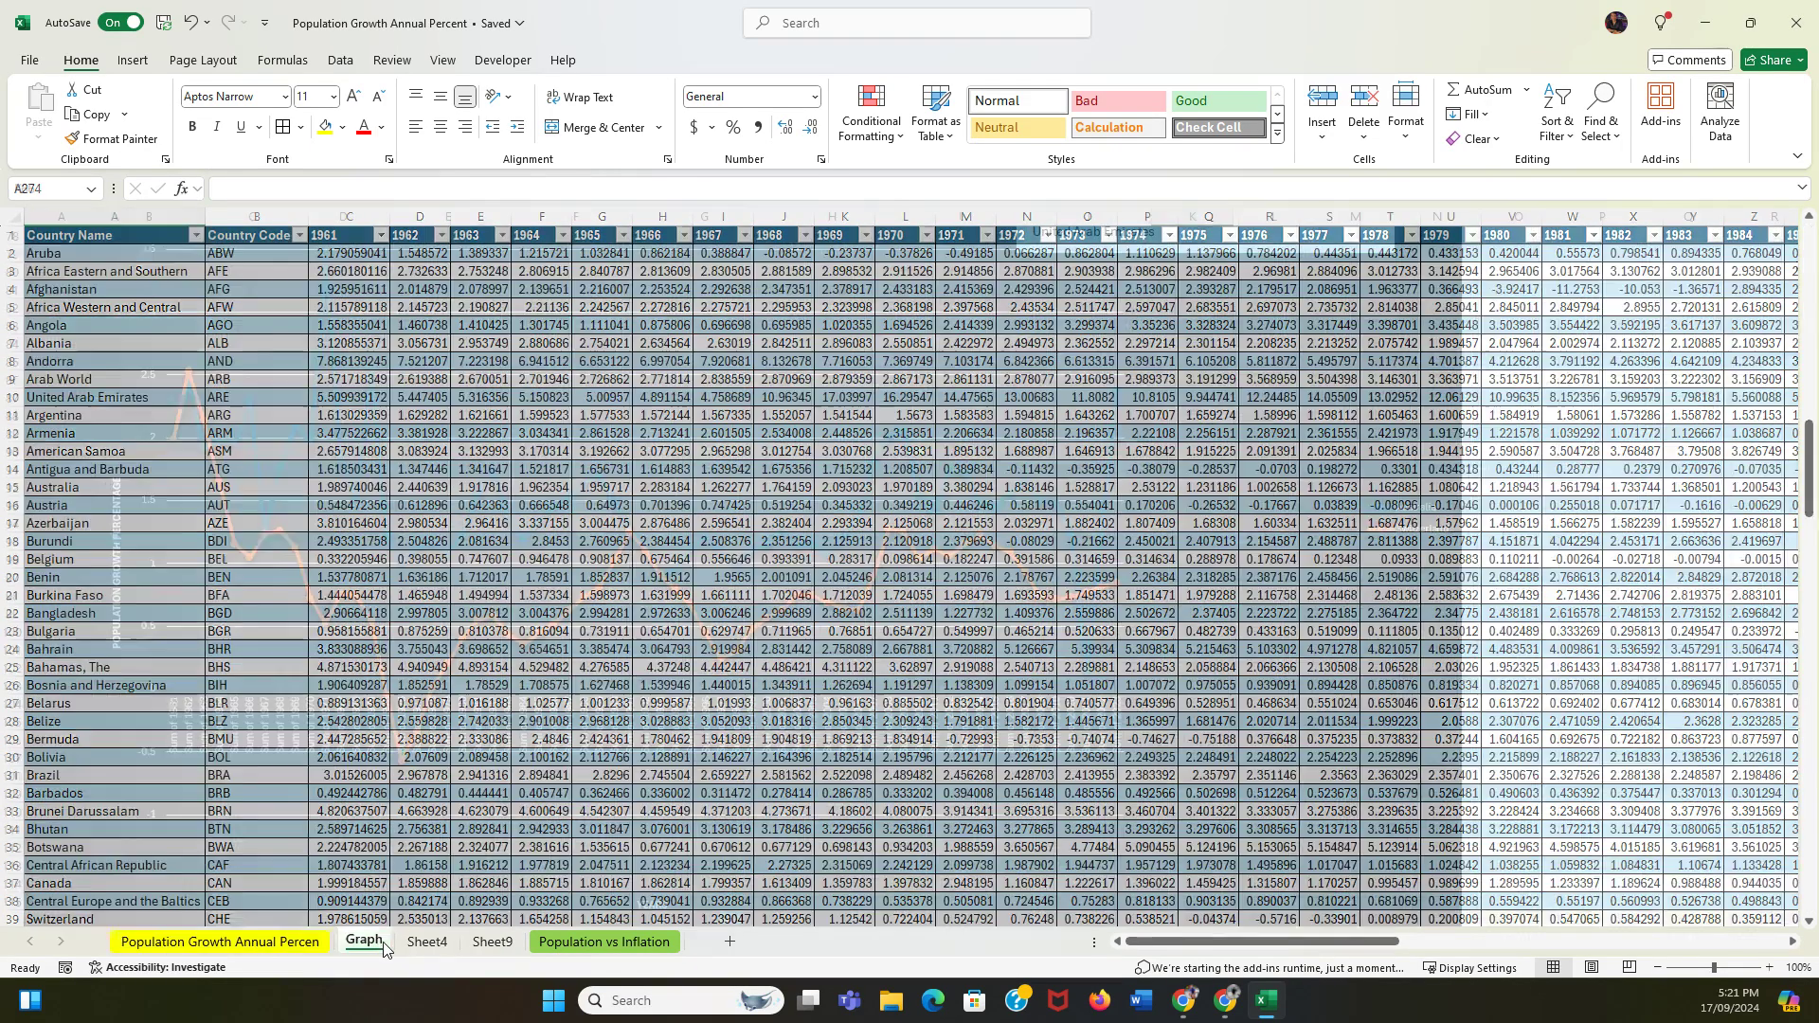
{"action": "scroll", "coordinate": [1478, 592], "scroll_direction": "up", "scroll_amount": 2}
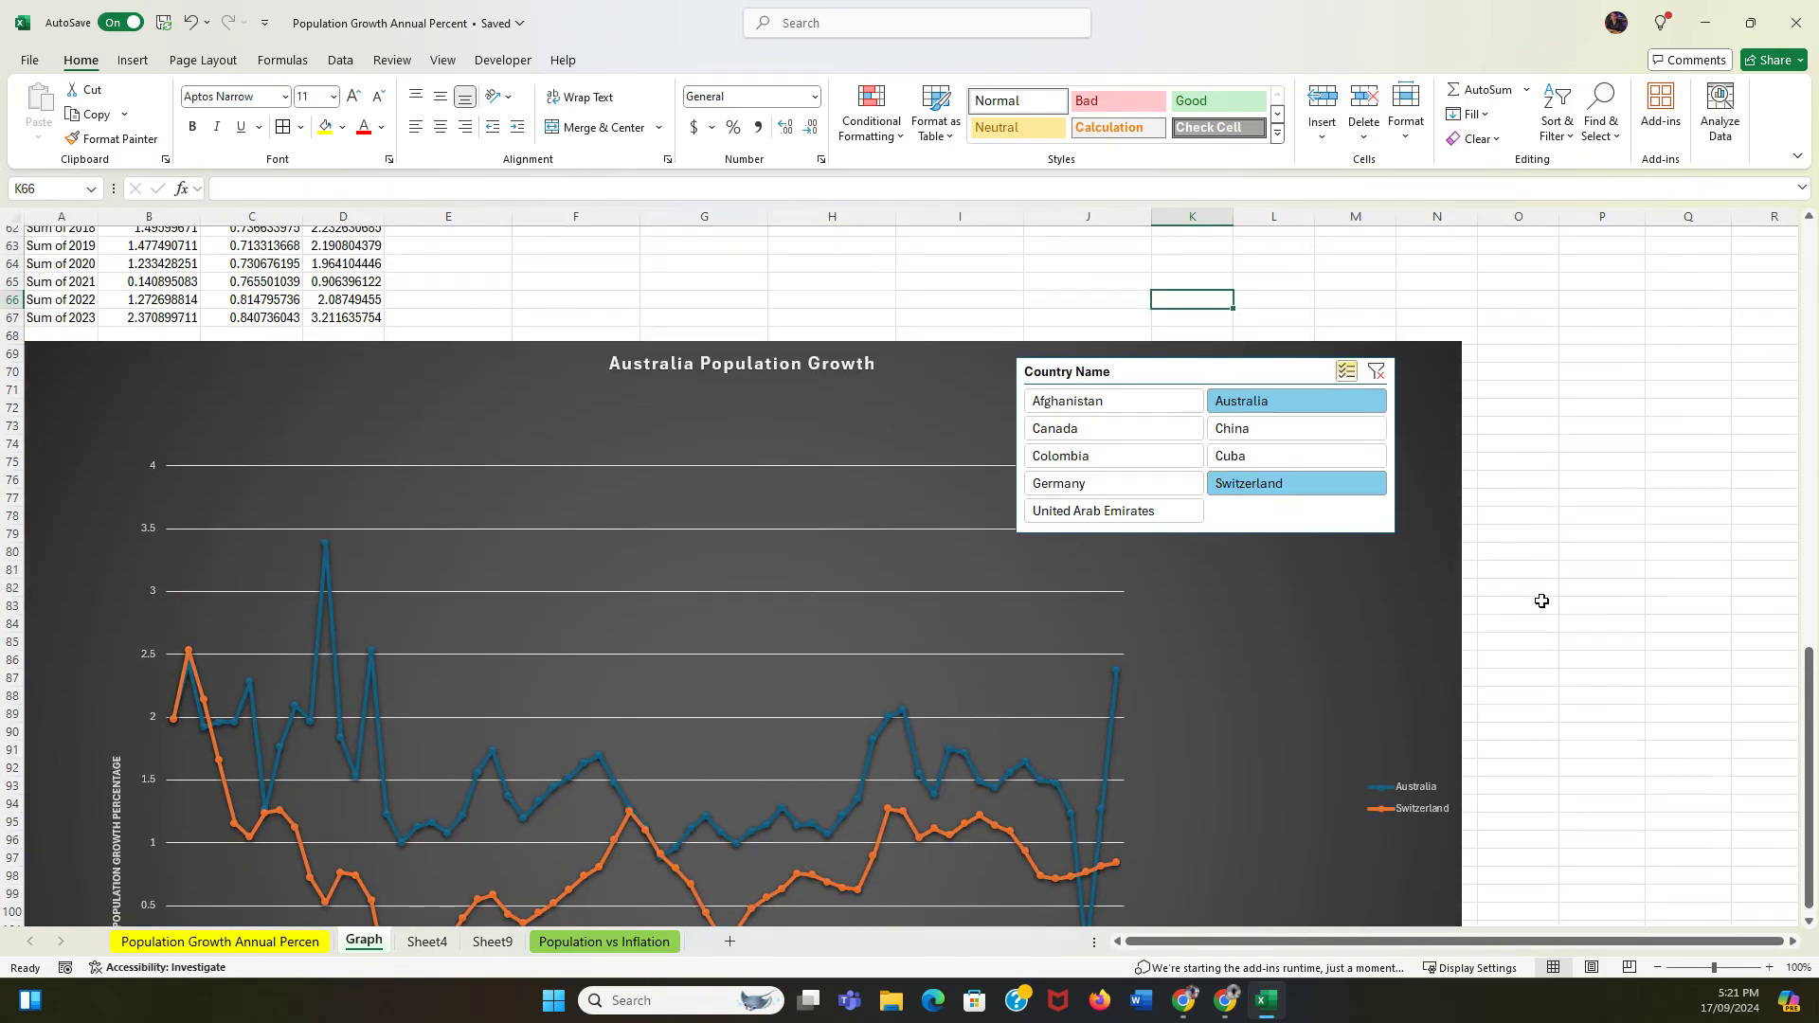
{"action": "scroll", "coordinate": [1634, 600], "scroll_direction": "up", "scroll_amount": 11}
{"action": "scroll", "coordinate": [1634, 601], "scroll_direction": "down", "scroll_amount": 8}
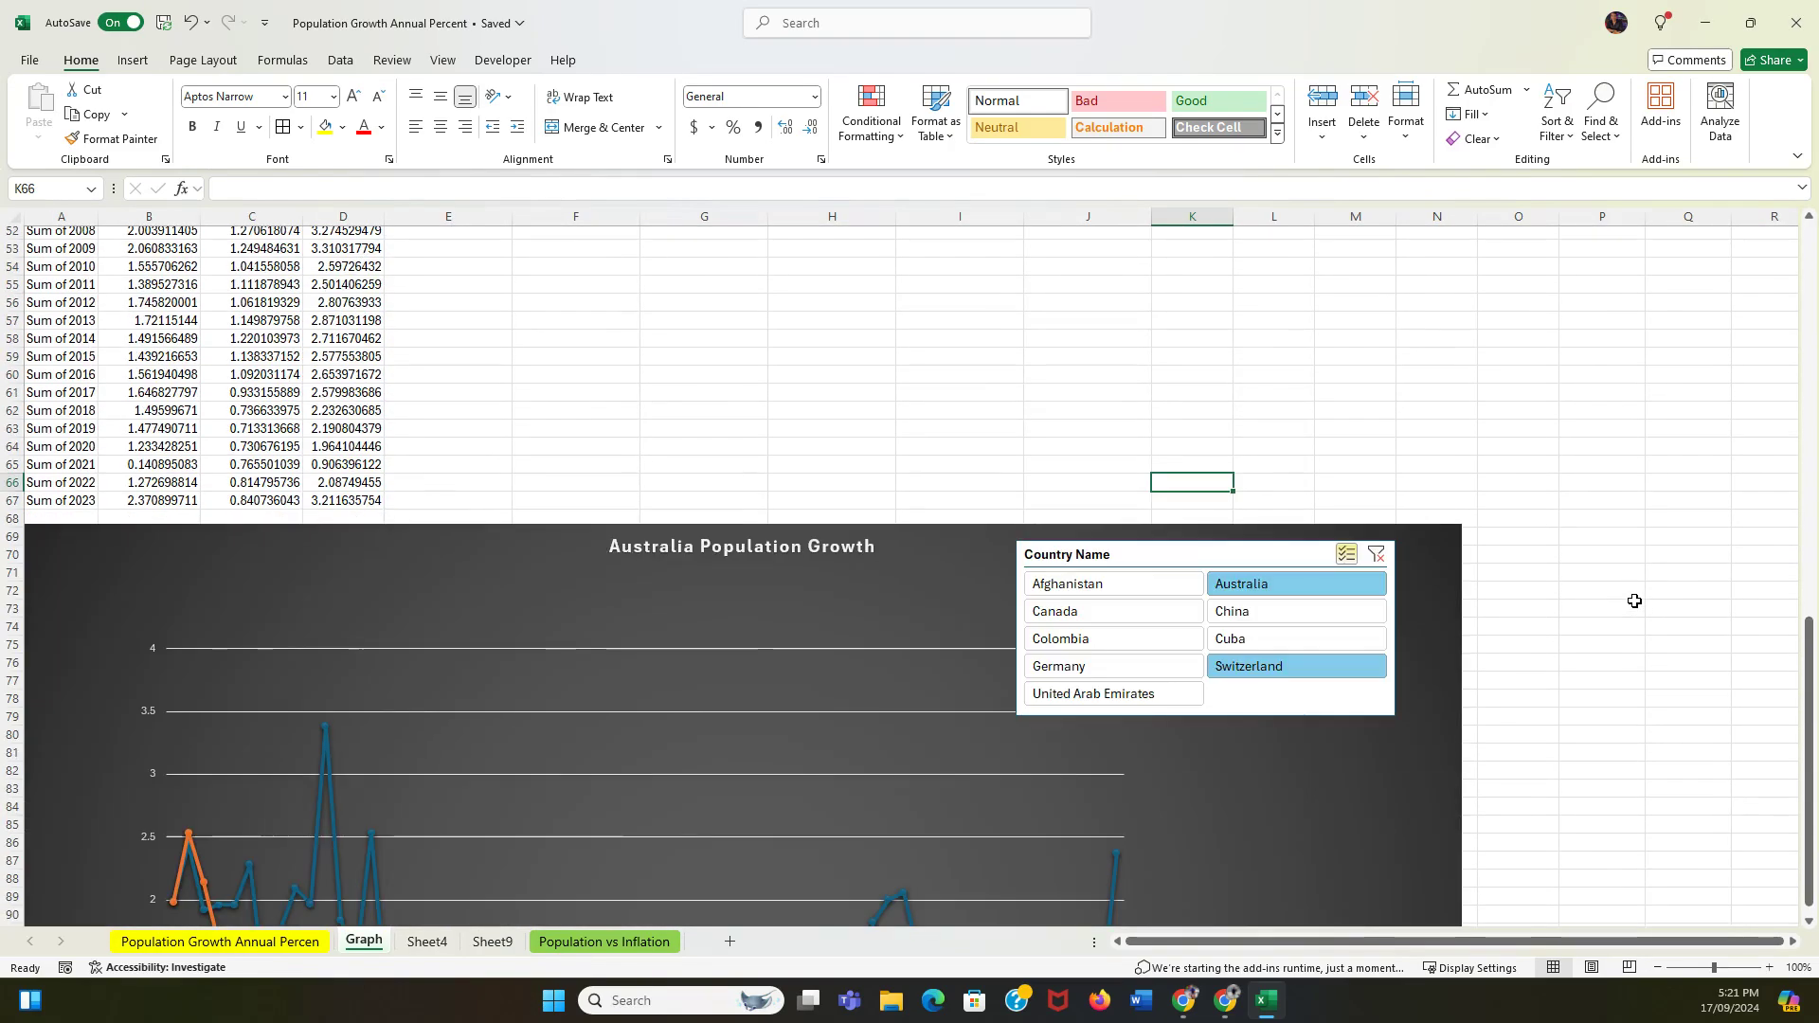
{"action": "scroll", "coordinate": [1634, 601], "scroll_direction": "down", "scroll_amount": 4}
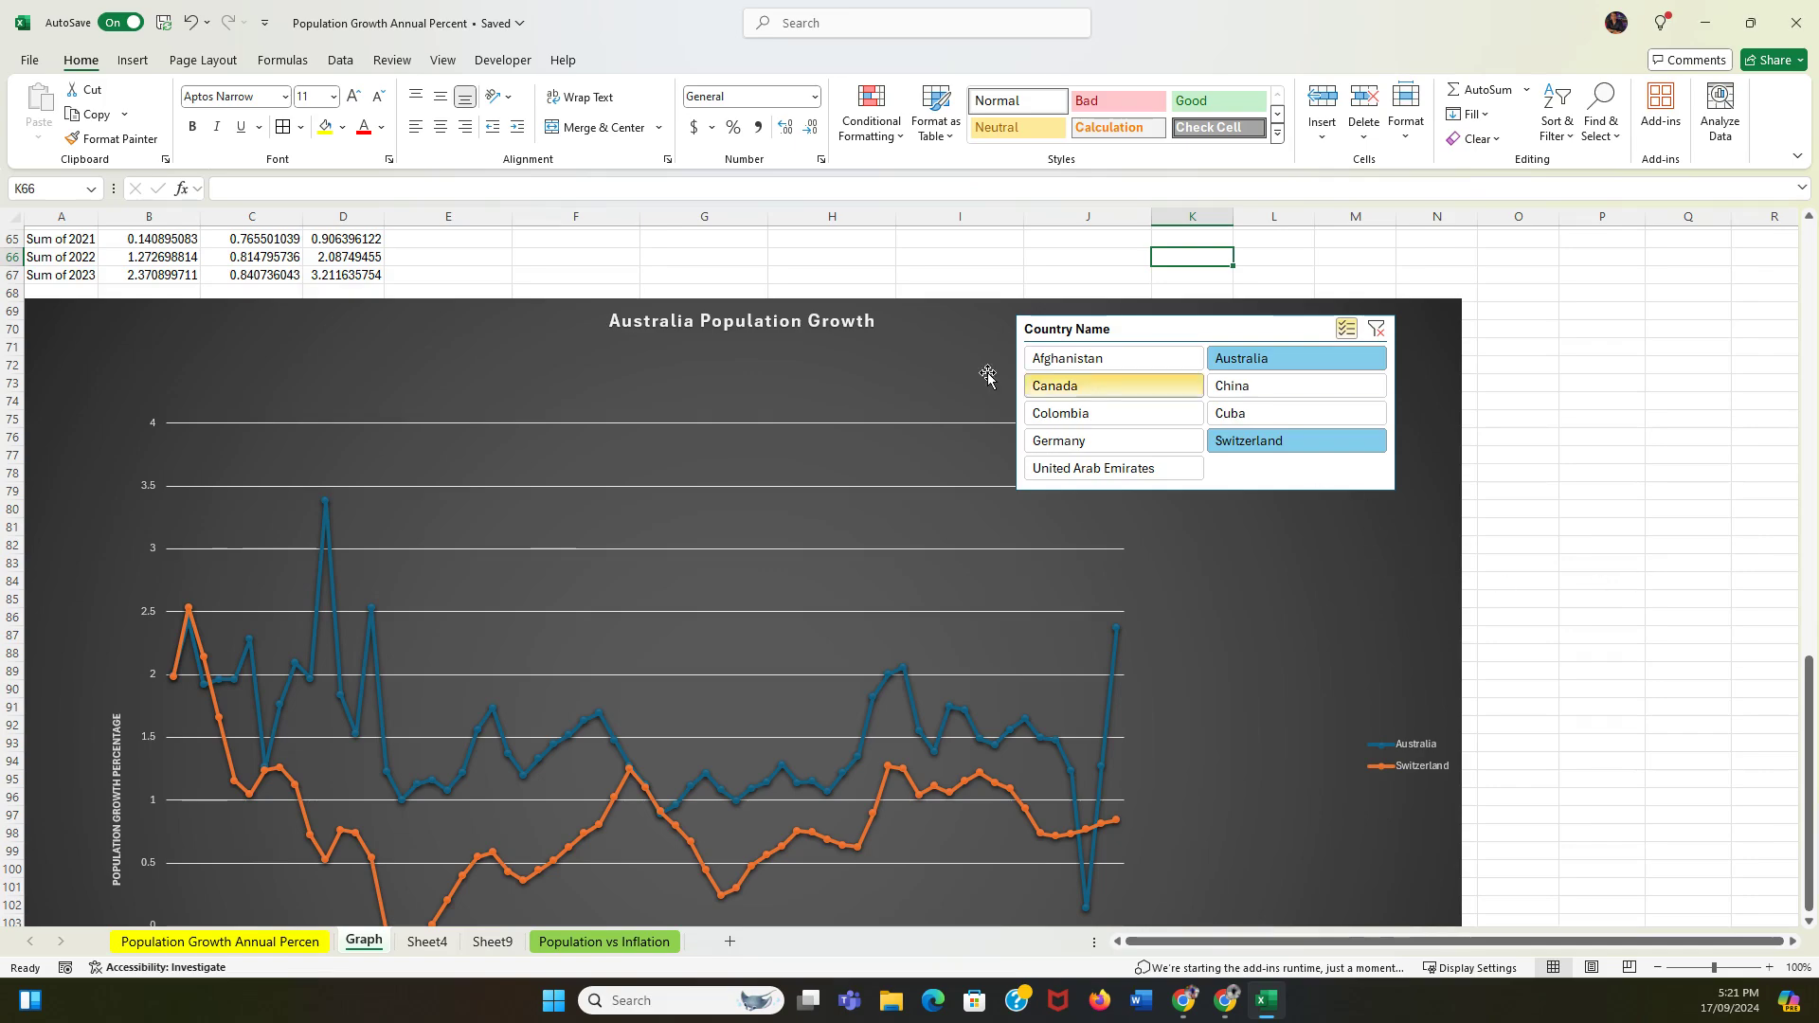
{"action": "scroll", "coordinate": [1686, 533], "scroll_direction": "up", "scroll_amount": 6}
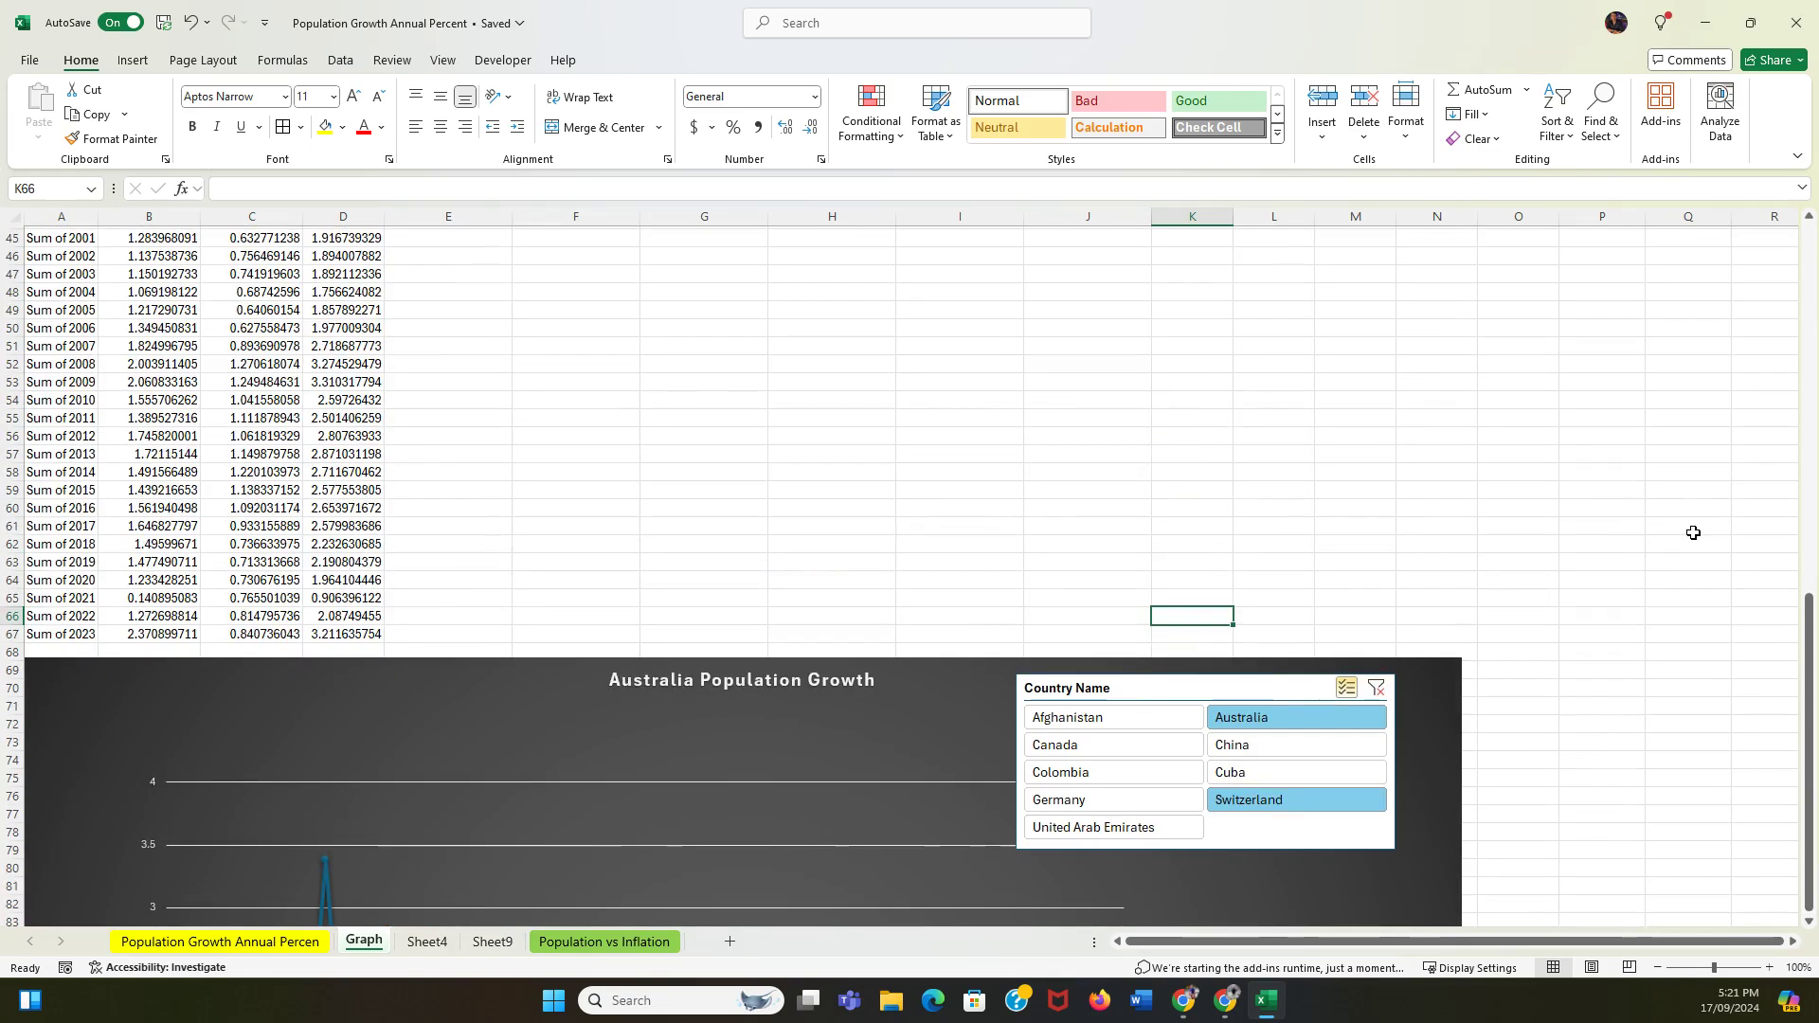
{"action": "scroll", "coordinate": [1705, 537], "scroll_direction": "down", "scroll_amount": 6}
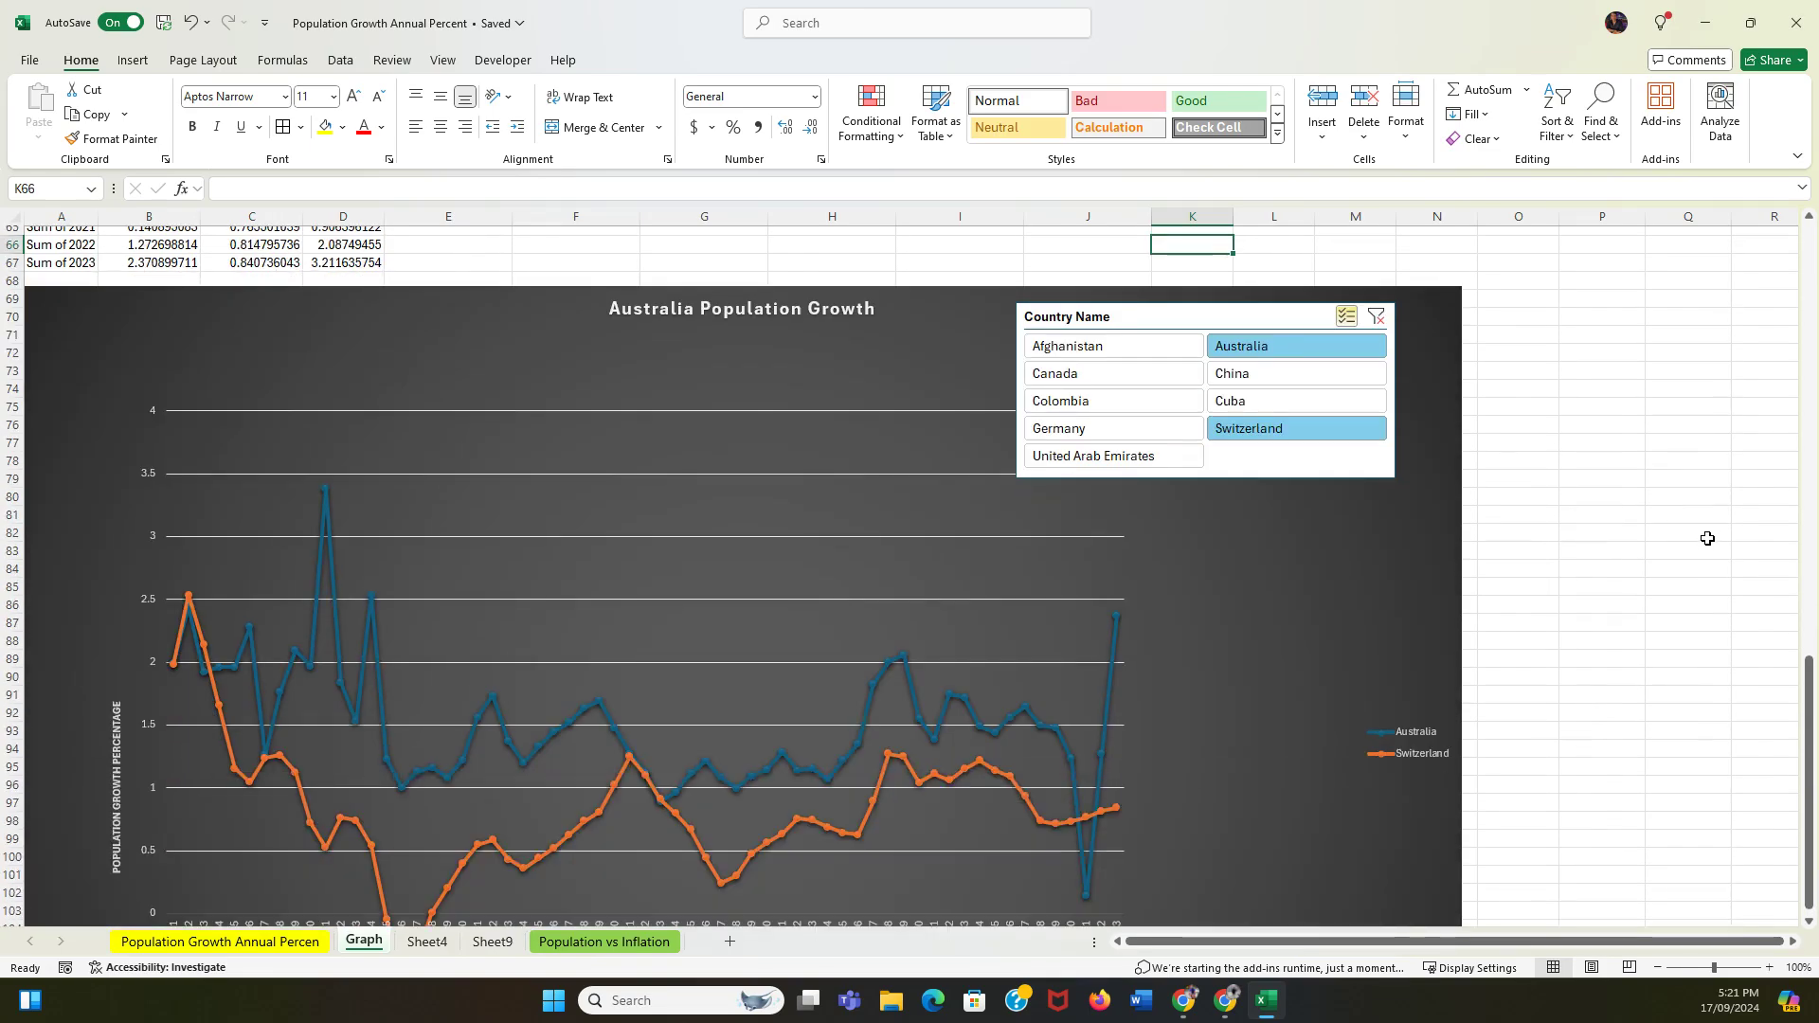
{"action": "scroll", "coordinate": [1667, 533], "scroll_direction": "up", "scroll_amount": 20}
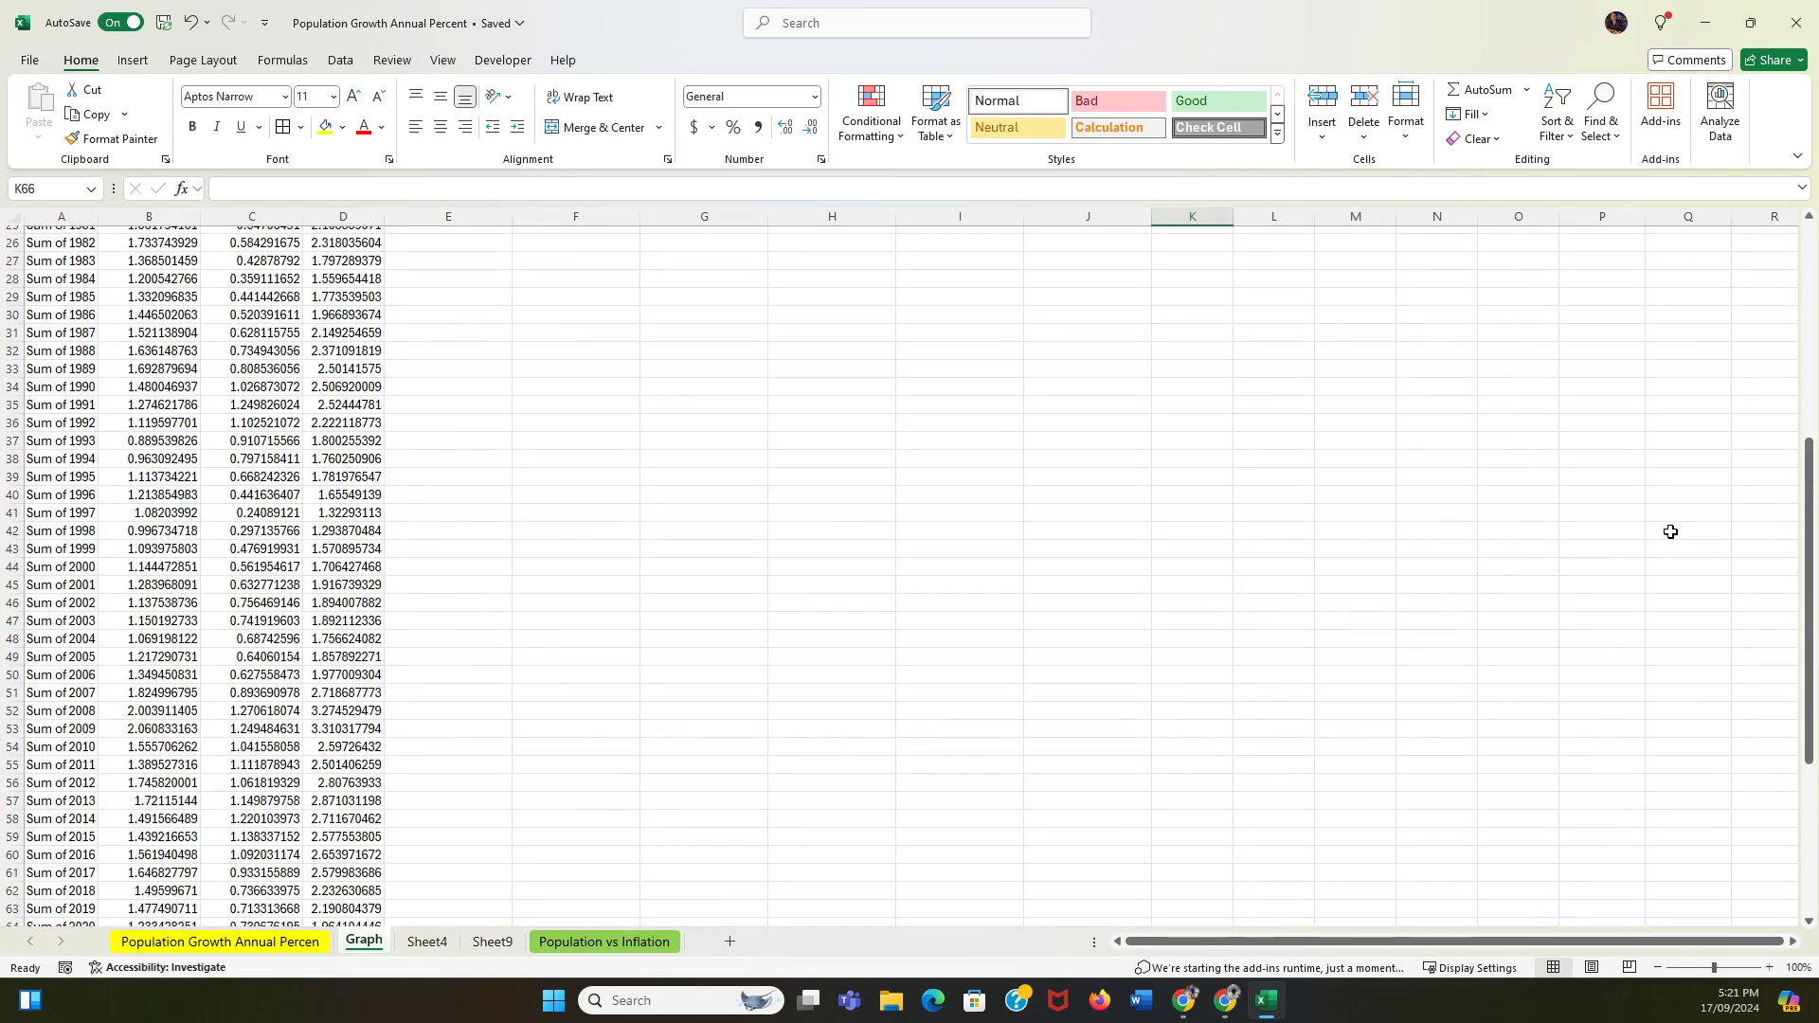
{"action": "scroll", "coordinate": [1672, 531], "scroll_direction": "down", "scroll_amount": 20}
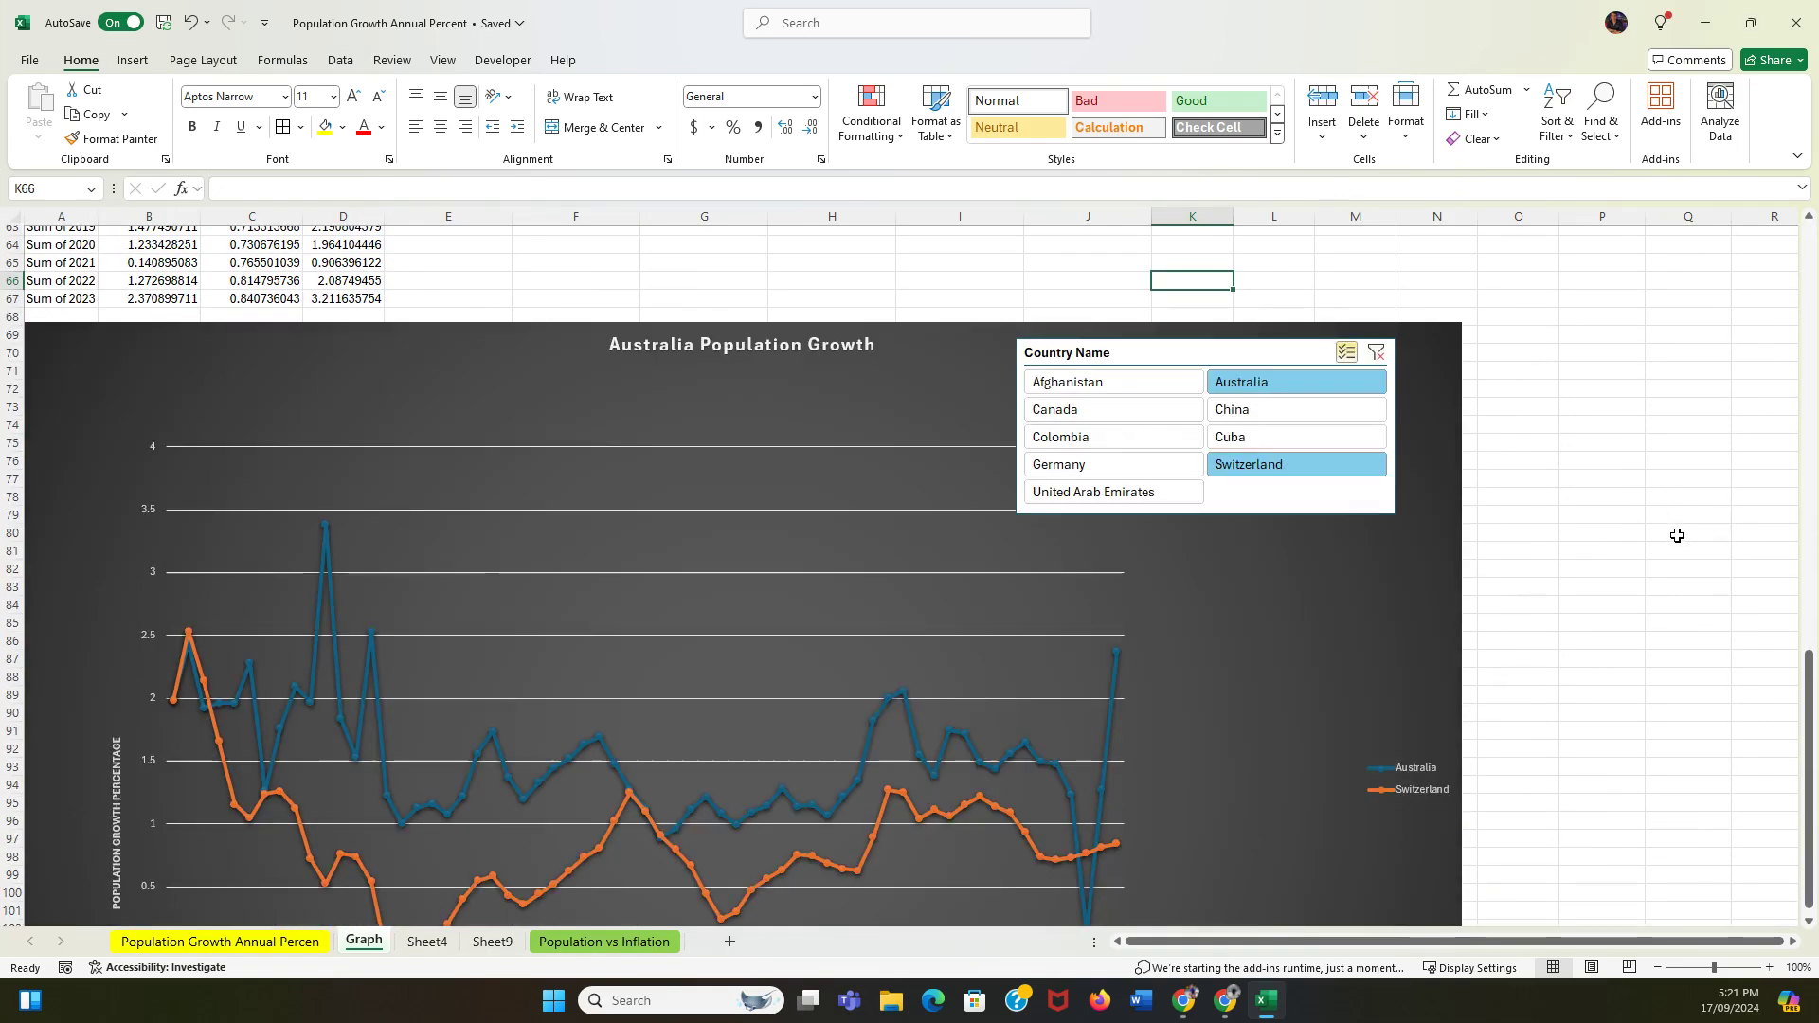
{"action": "scroll", "coordinate": [1670, 527], "scroll_direction": "up", "scroll_amount": 1}
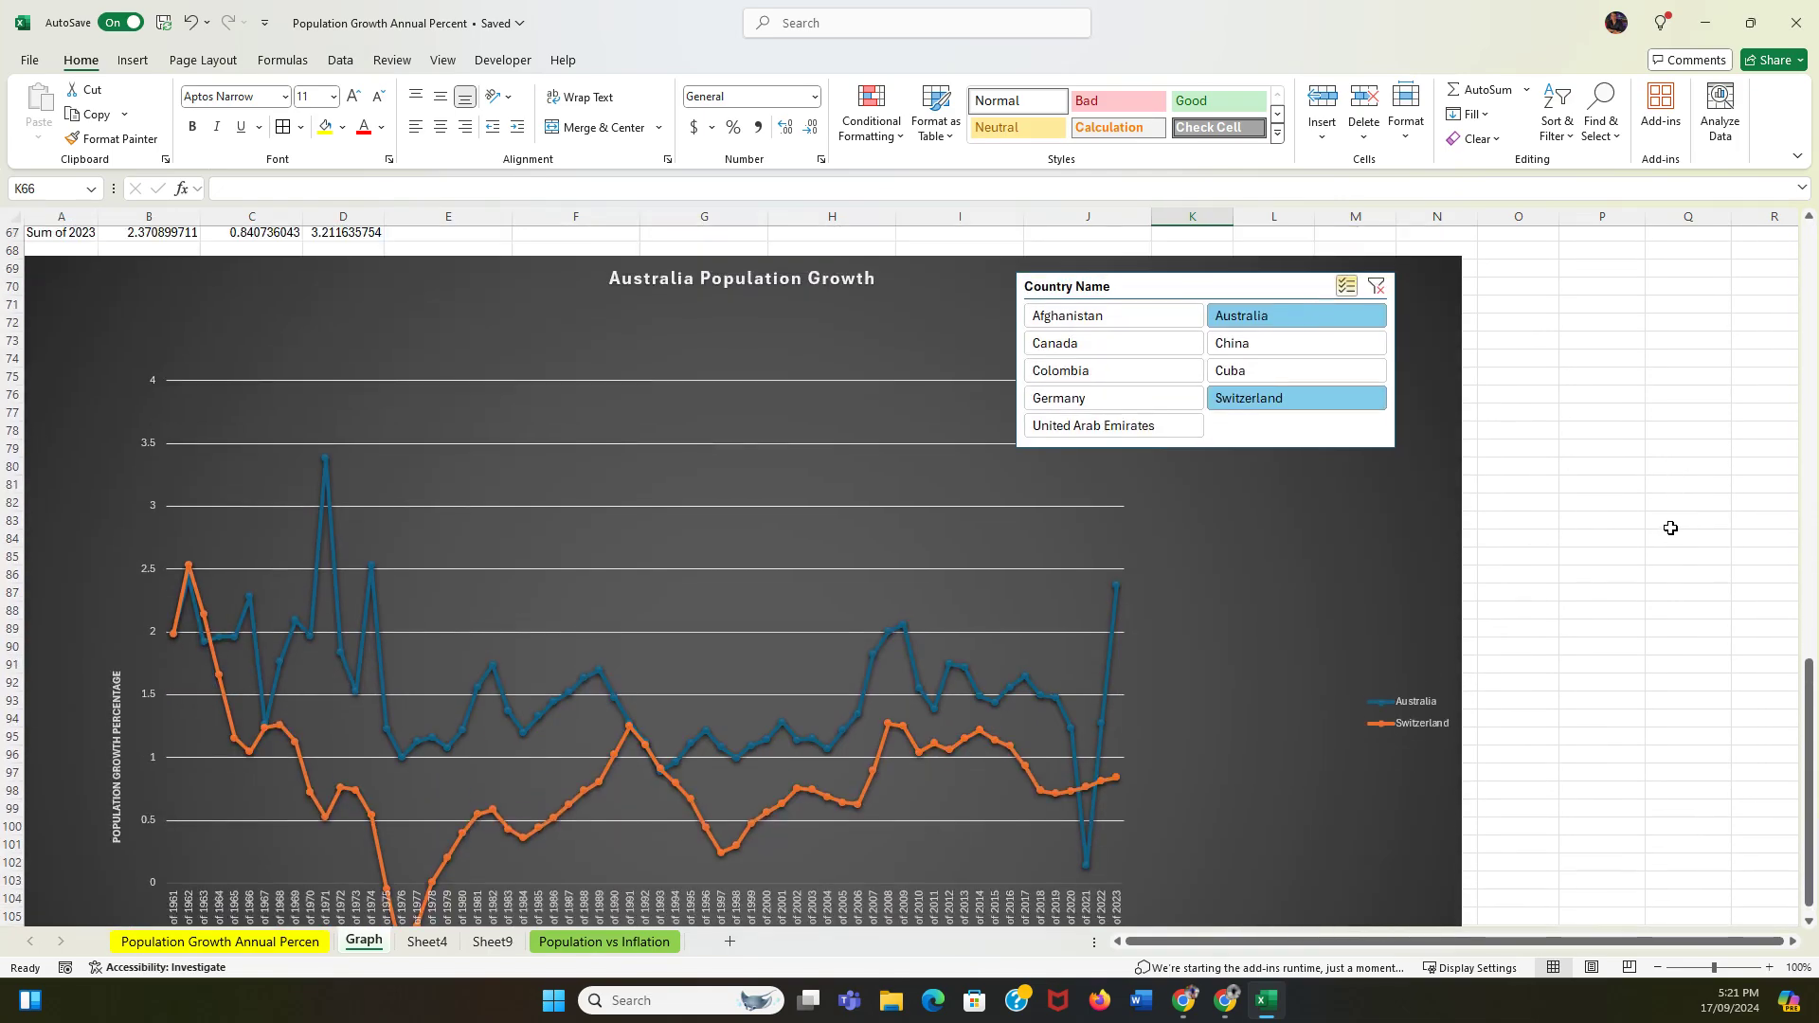
Step: Clear the Country Name slicer filter, turn off multi-select and filter the chart to Australia only
{"action": "left_click", "coordinate": [1375, 289]}
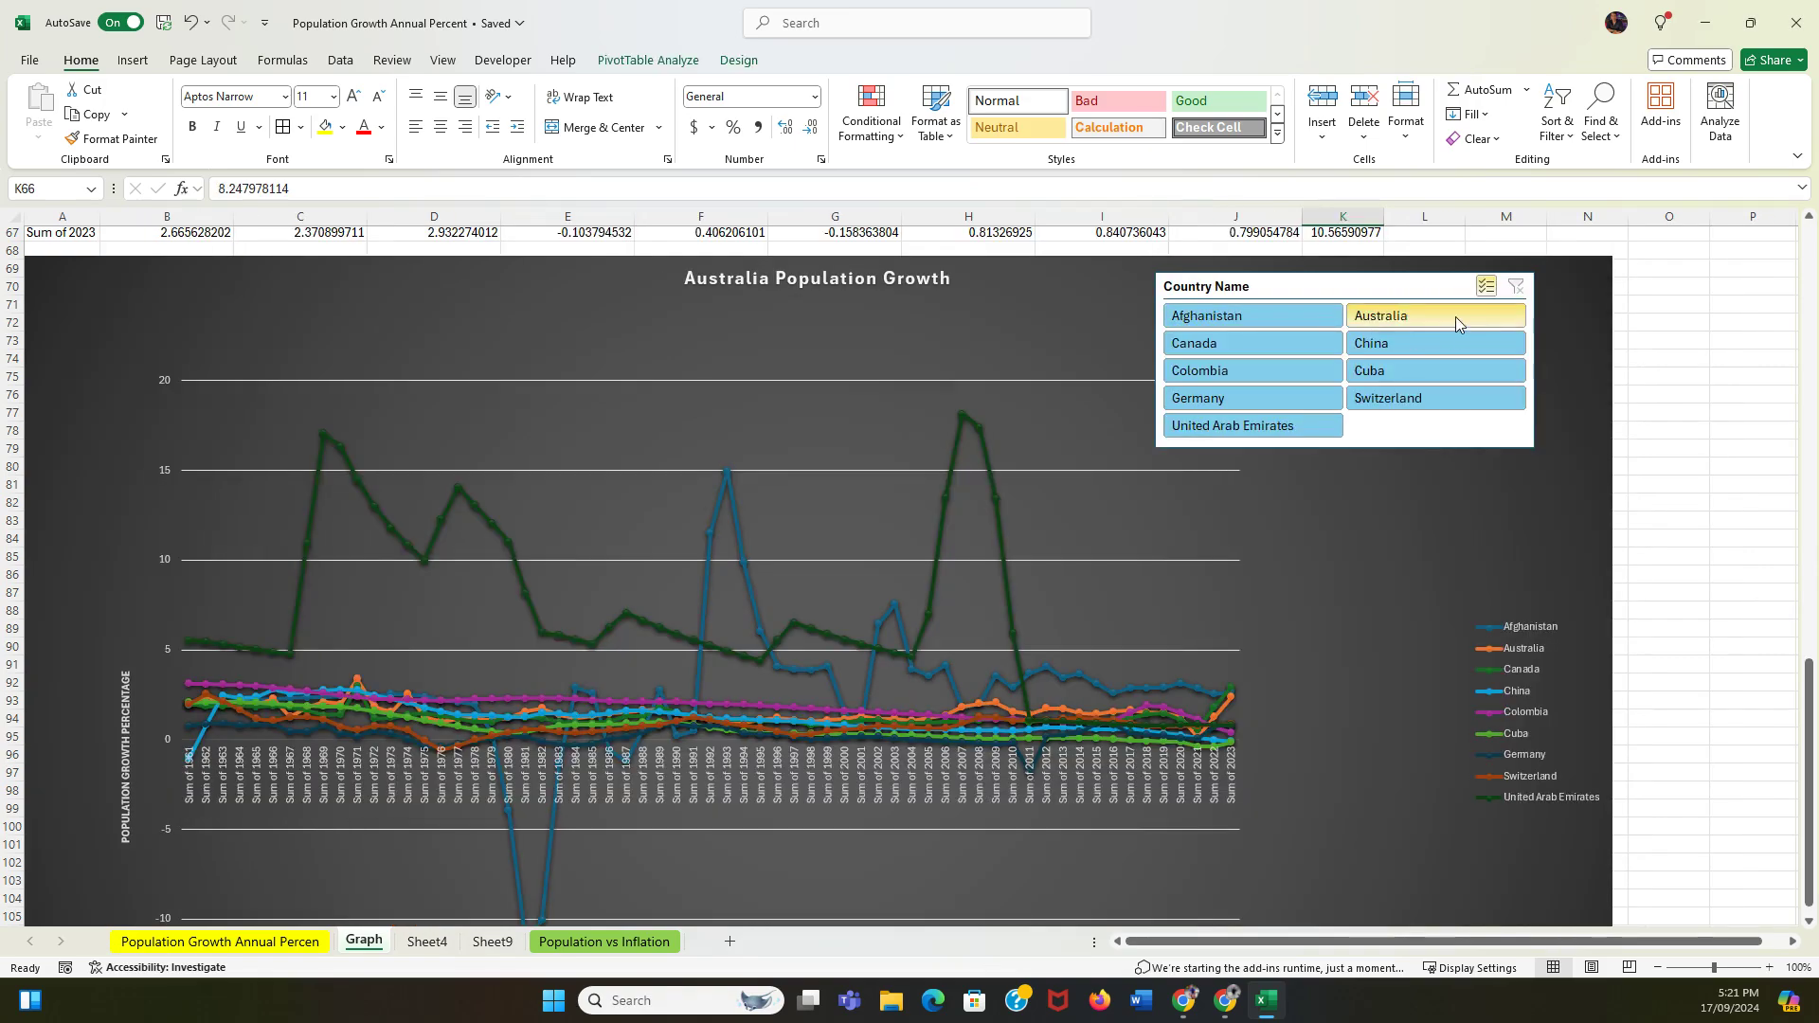
{"action": "left_click", "coordinate": [1455, 316]}
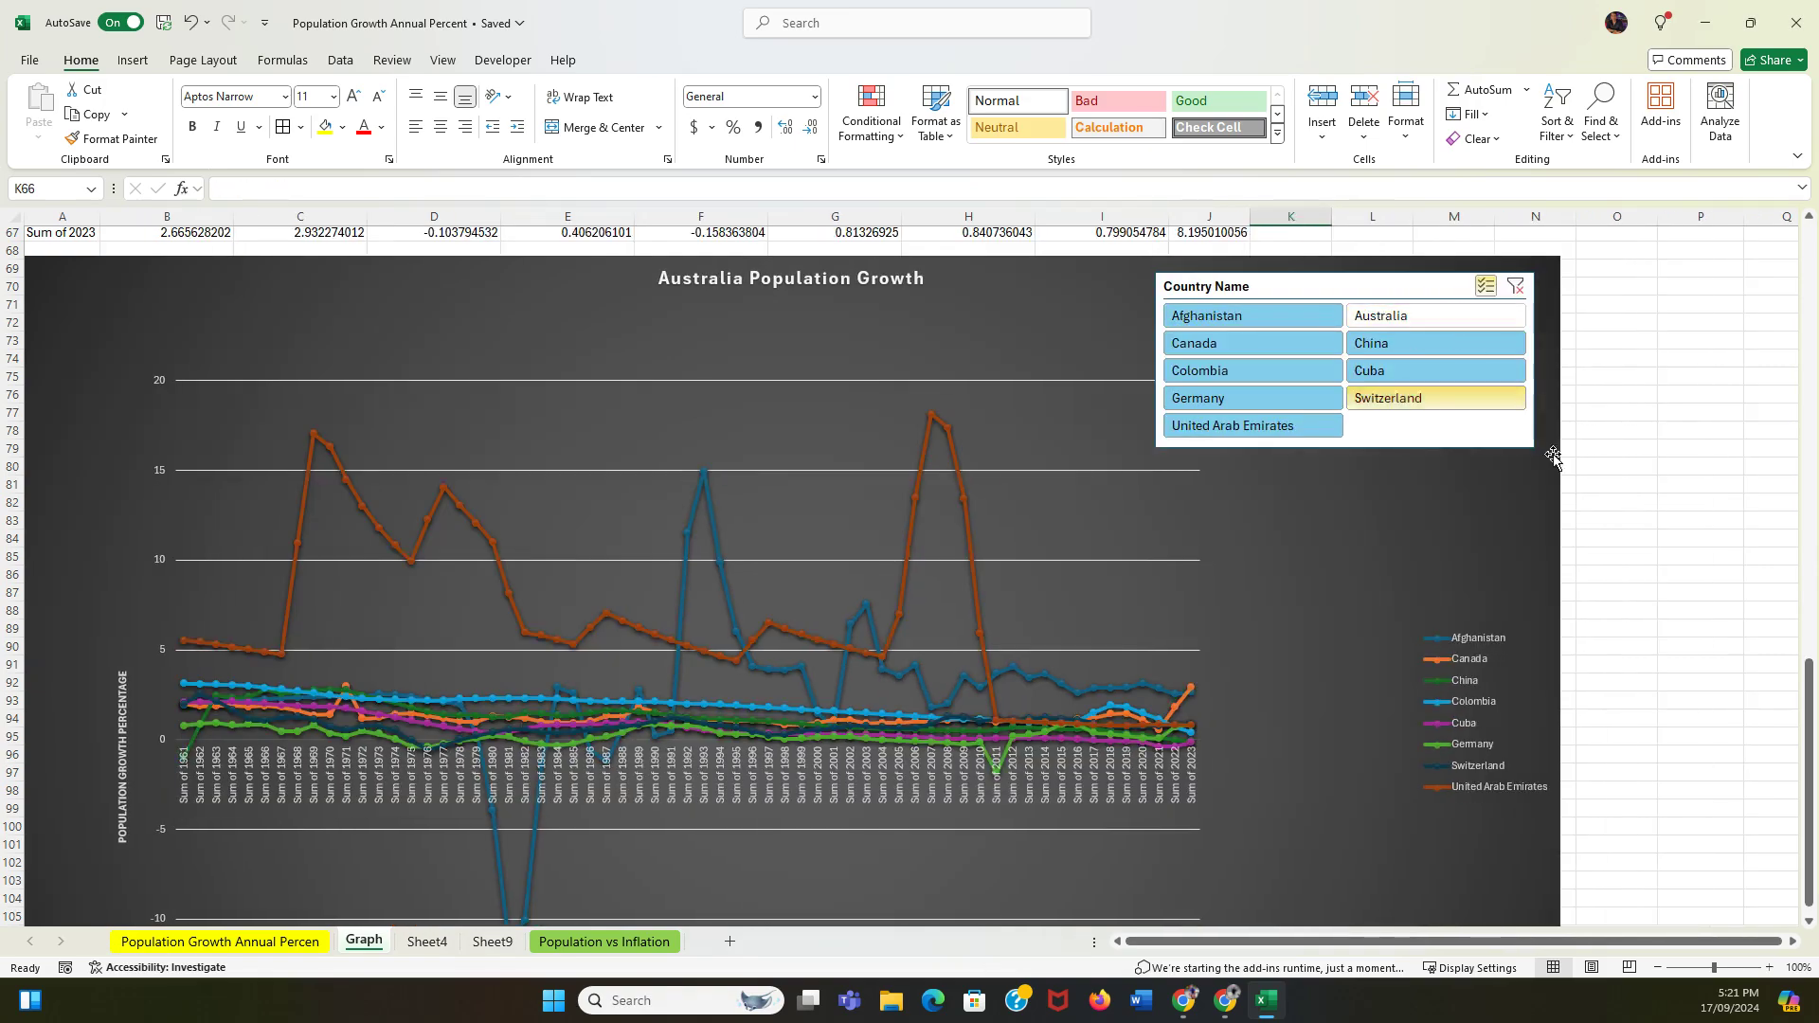
{"action": "left_click", "coordinate": [1402, 318]}
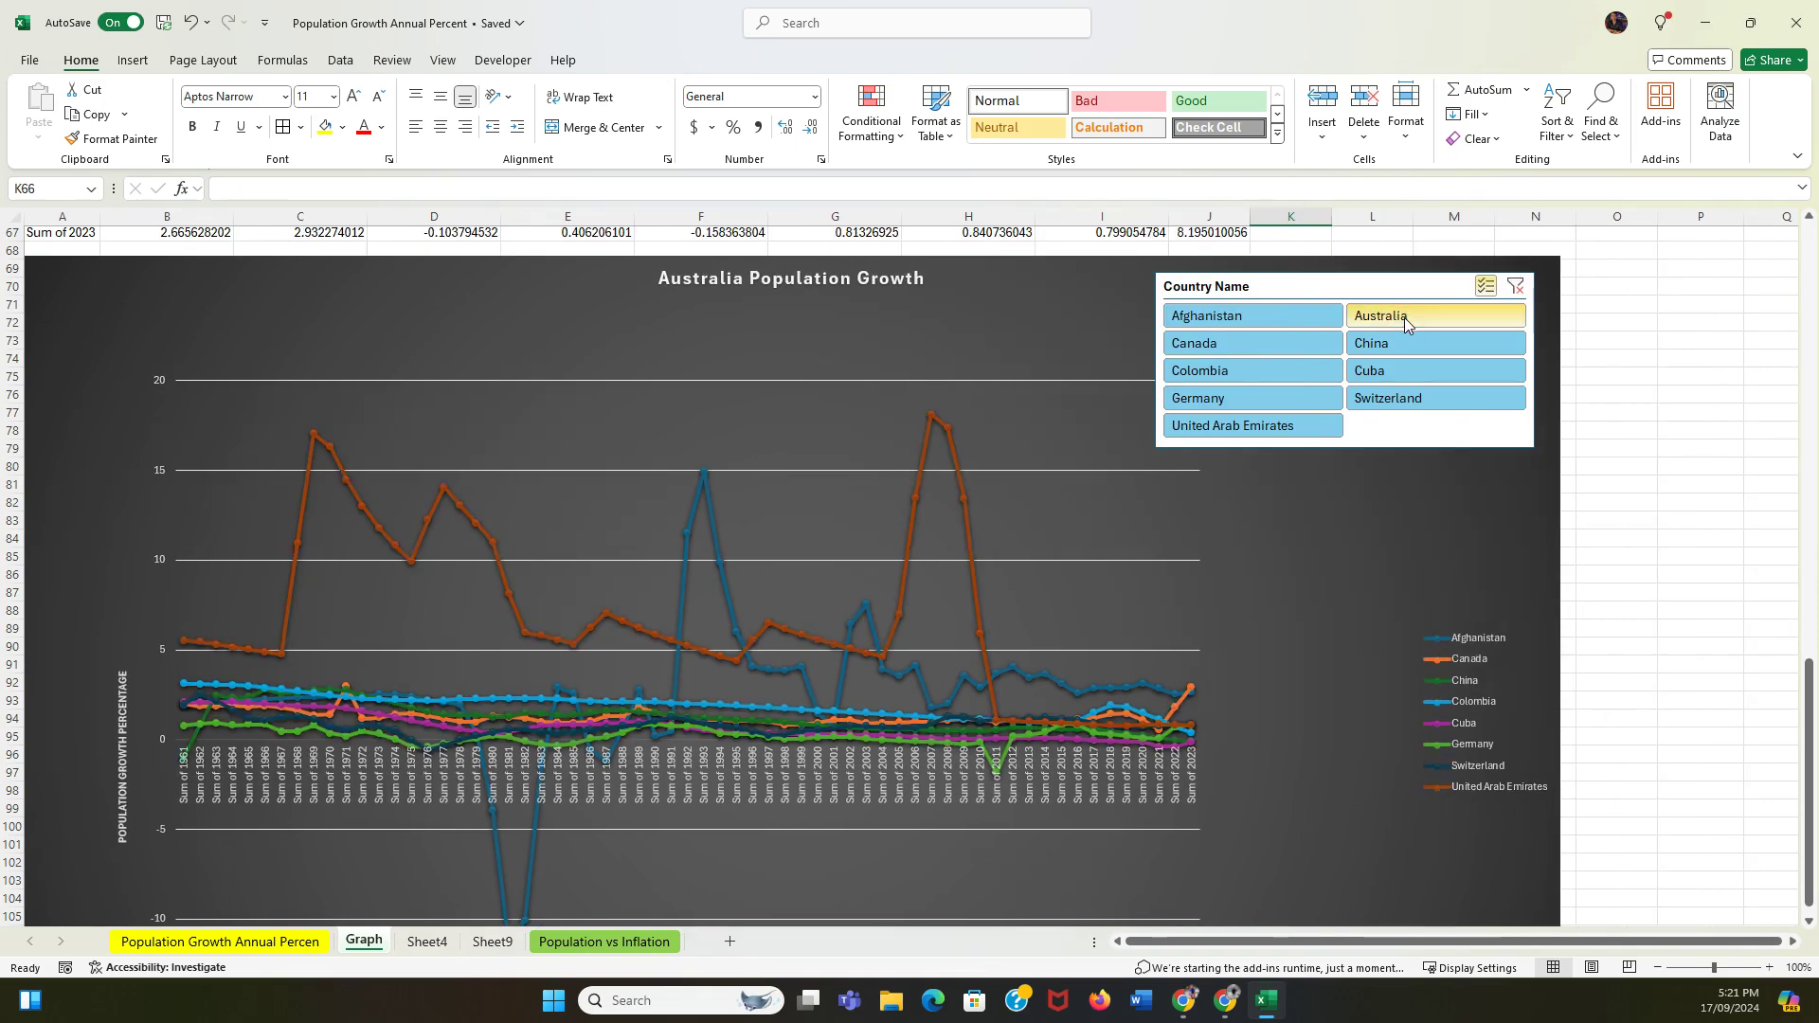
{"action": "left_click", "coordinate": [1492, 316]}
Step: Examine Australia's population growth line from 1961 to 2023, including the value of its 1971 point
{"action": "scroll", "coordinate": [1421, 517], "scroll_direction": "down", "scroll_amount": 2}
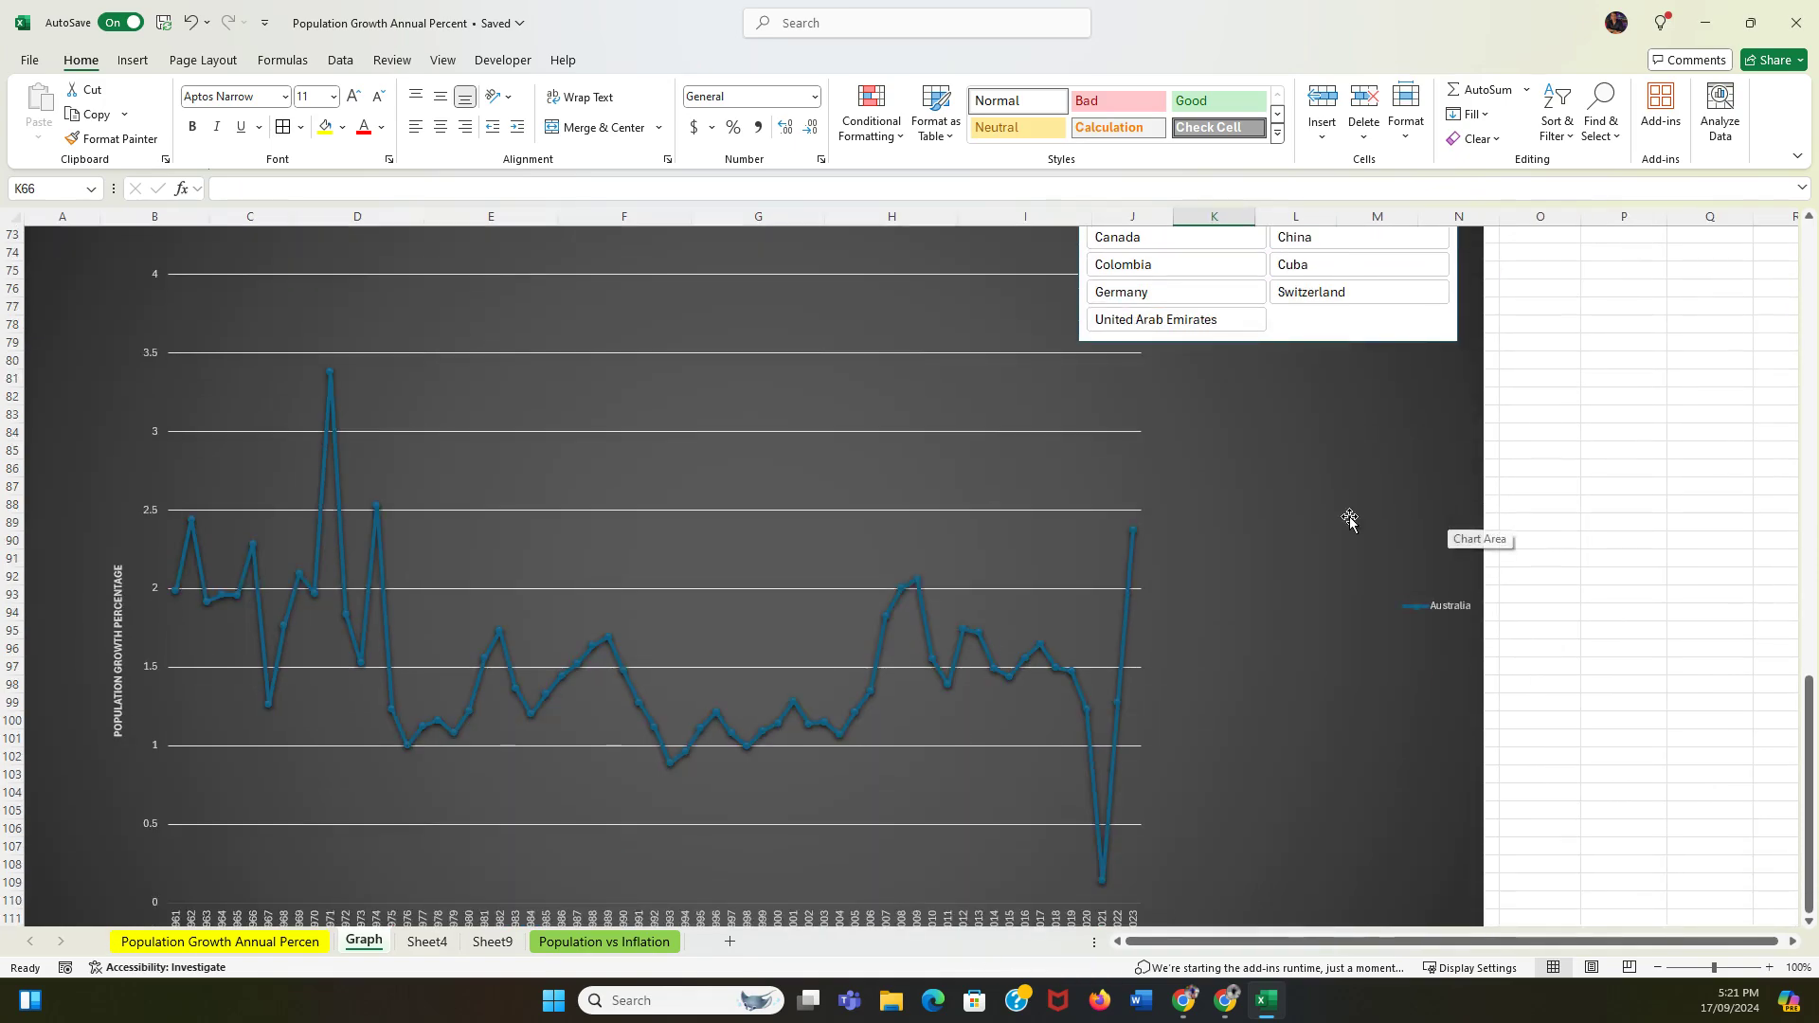
{"action": "scroll", "coordinate": [1166, 629], "scroll_direction": "down", "scroll_amount": 1}
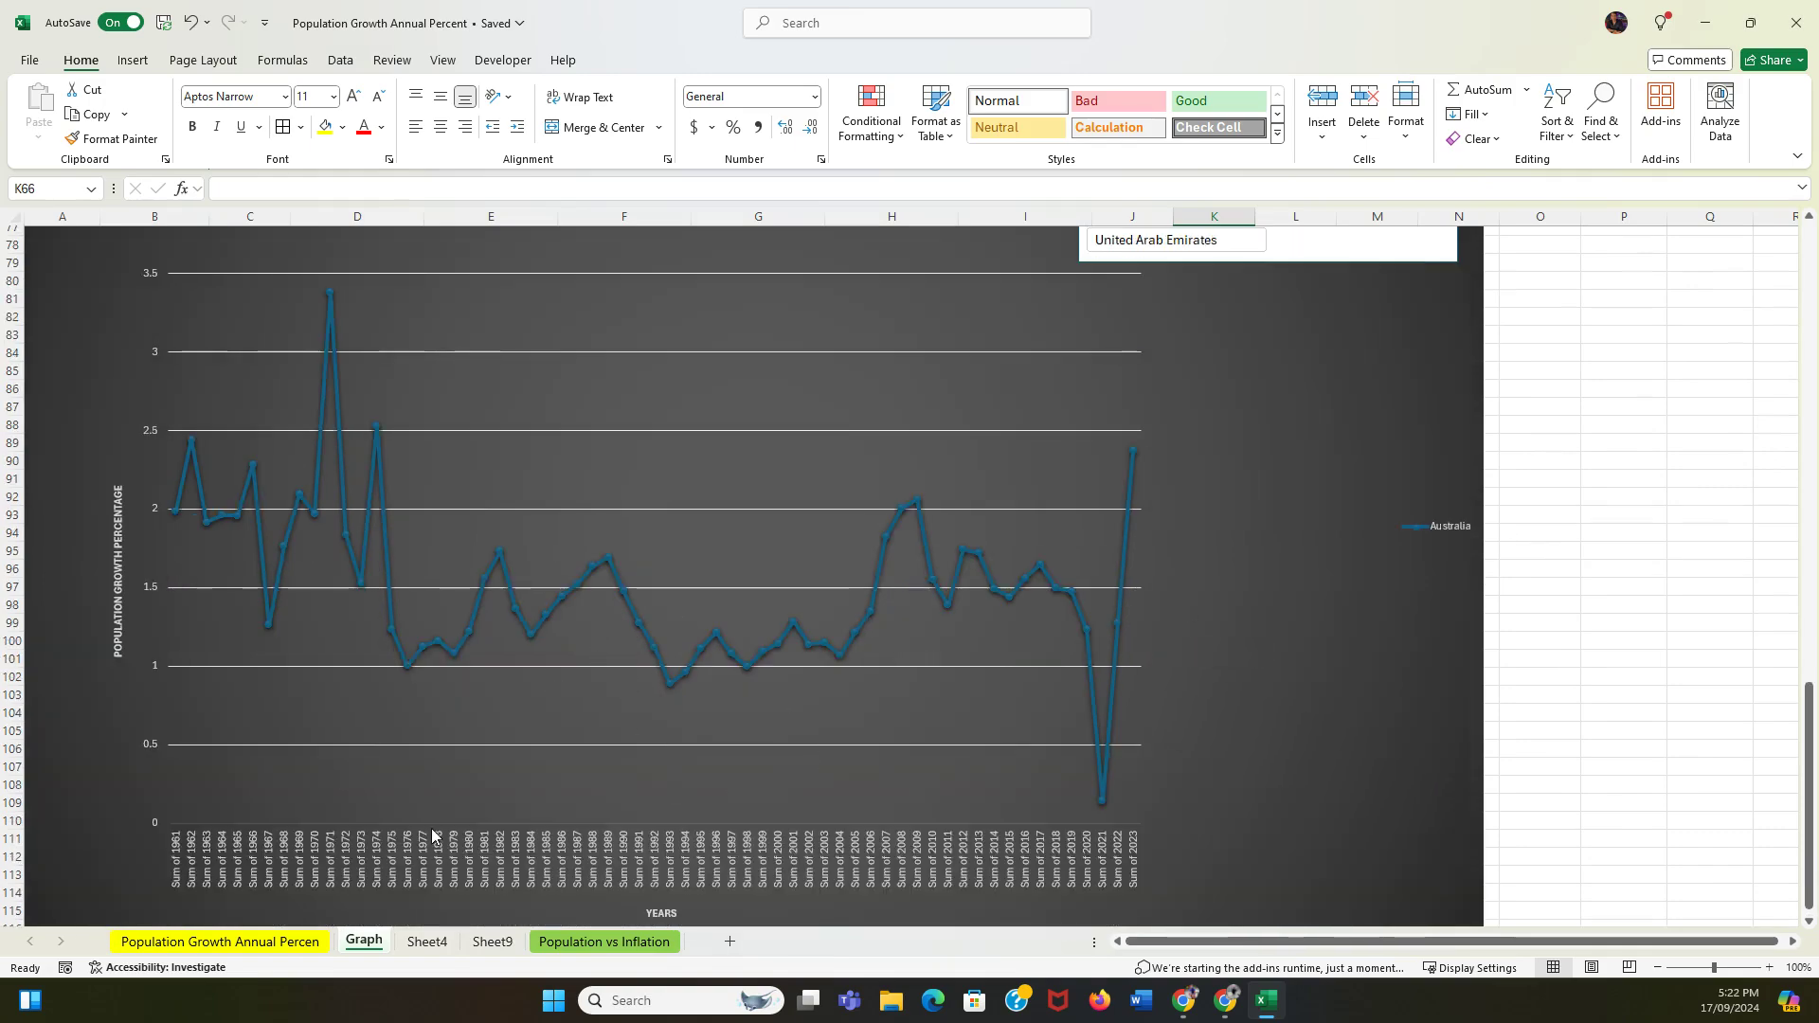
{"action": "scroll", "coordinate": [682, 805], "scroll_direction": "up", "scroll_amount": 3}
{"action": "scroll", "coordinate": [577, 748], "scroll_direction": "down", "scroll_amount": 3}
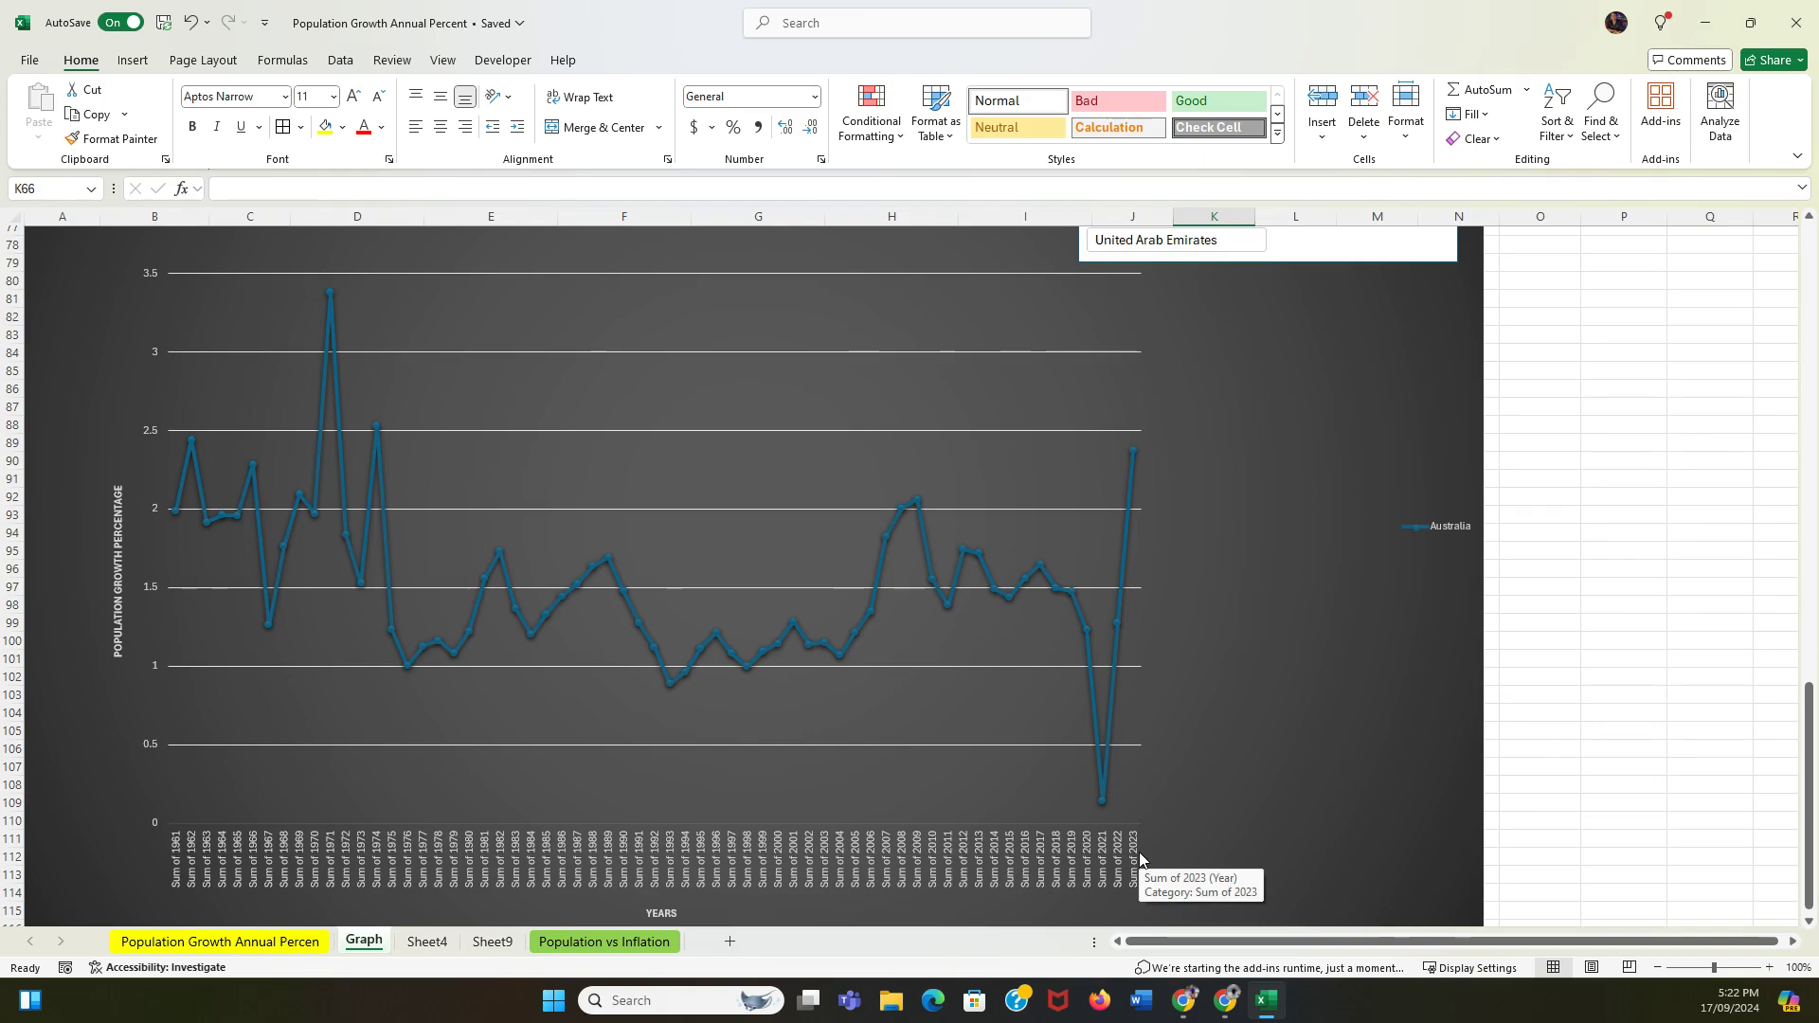
{"action": "scroll", "coordinate": [1256, 764], "scroll_direction": "up", "scroll_amount": 4}
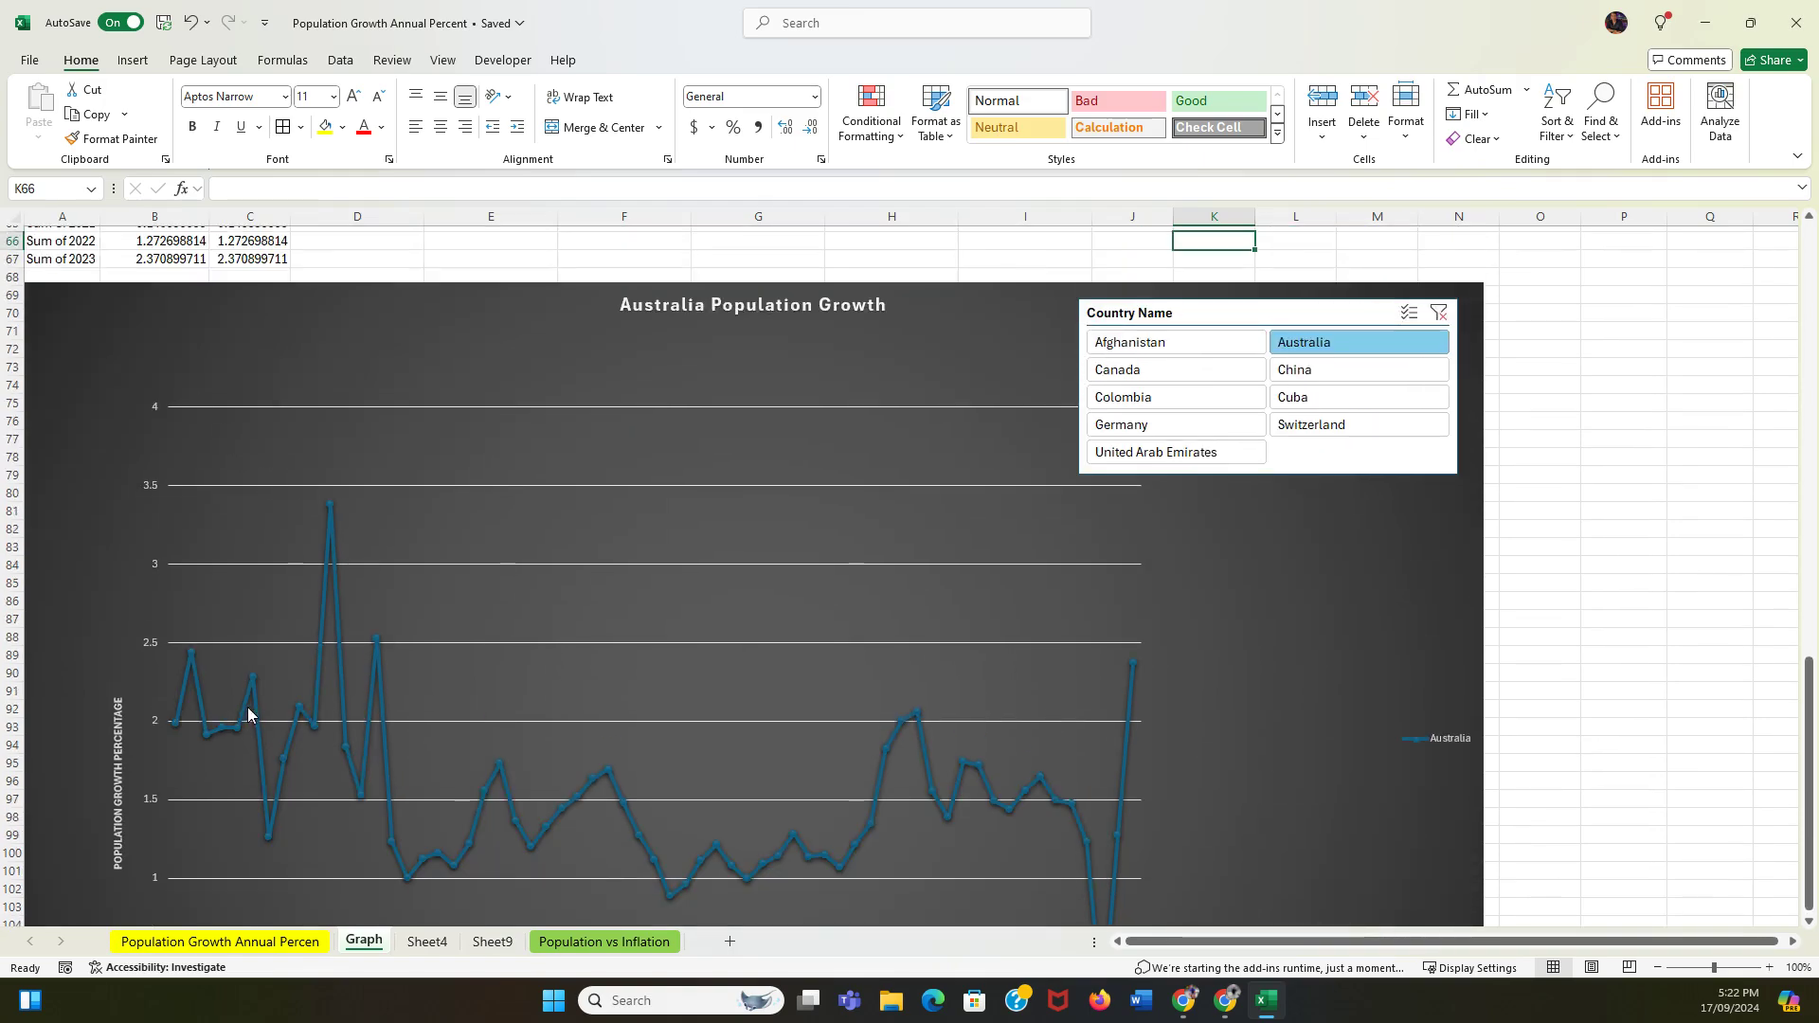
{"action": "scroll", "coordinate": [512, 559], "scroll_direction": "down", "scroll_amount": 2}
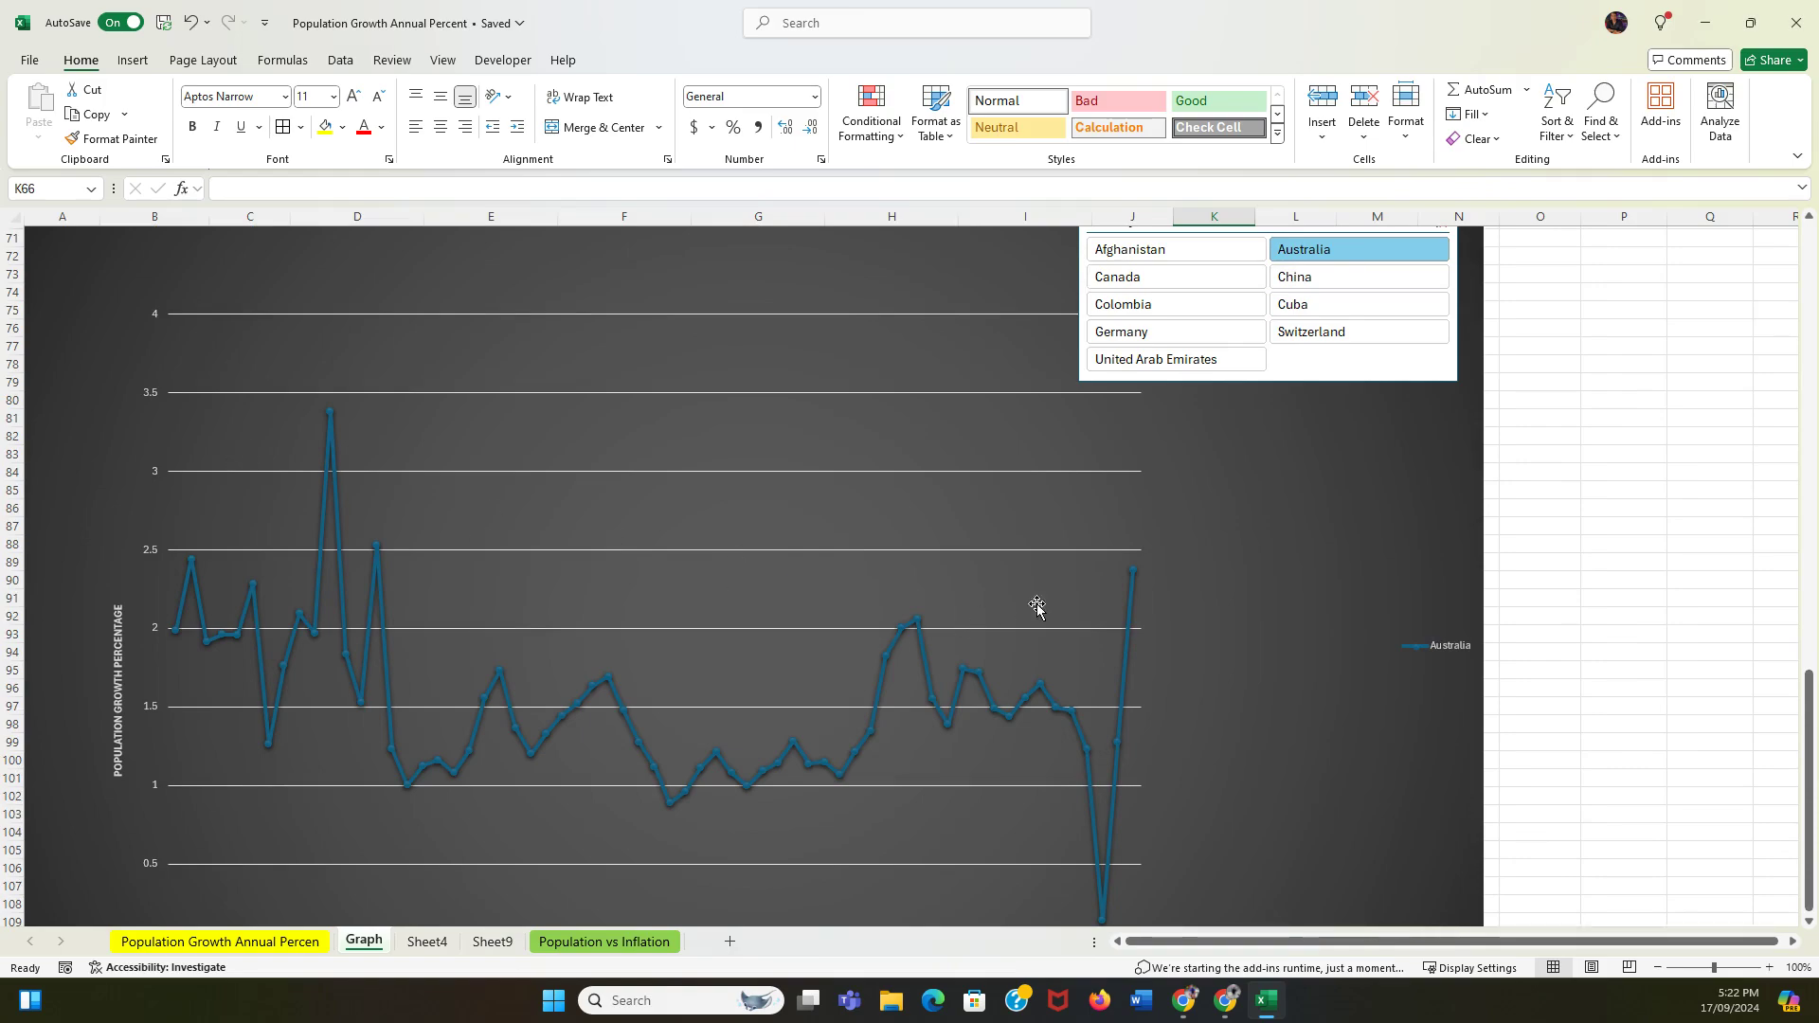
{"action": "scroll", "coordinate": [1132, 629], "scroll_direction": "up", "scroll_amount": 1}
{"action": "scroll", "coordinate": [1232, 633], "scroll_direction": "down", "scroll_amount": 3}
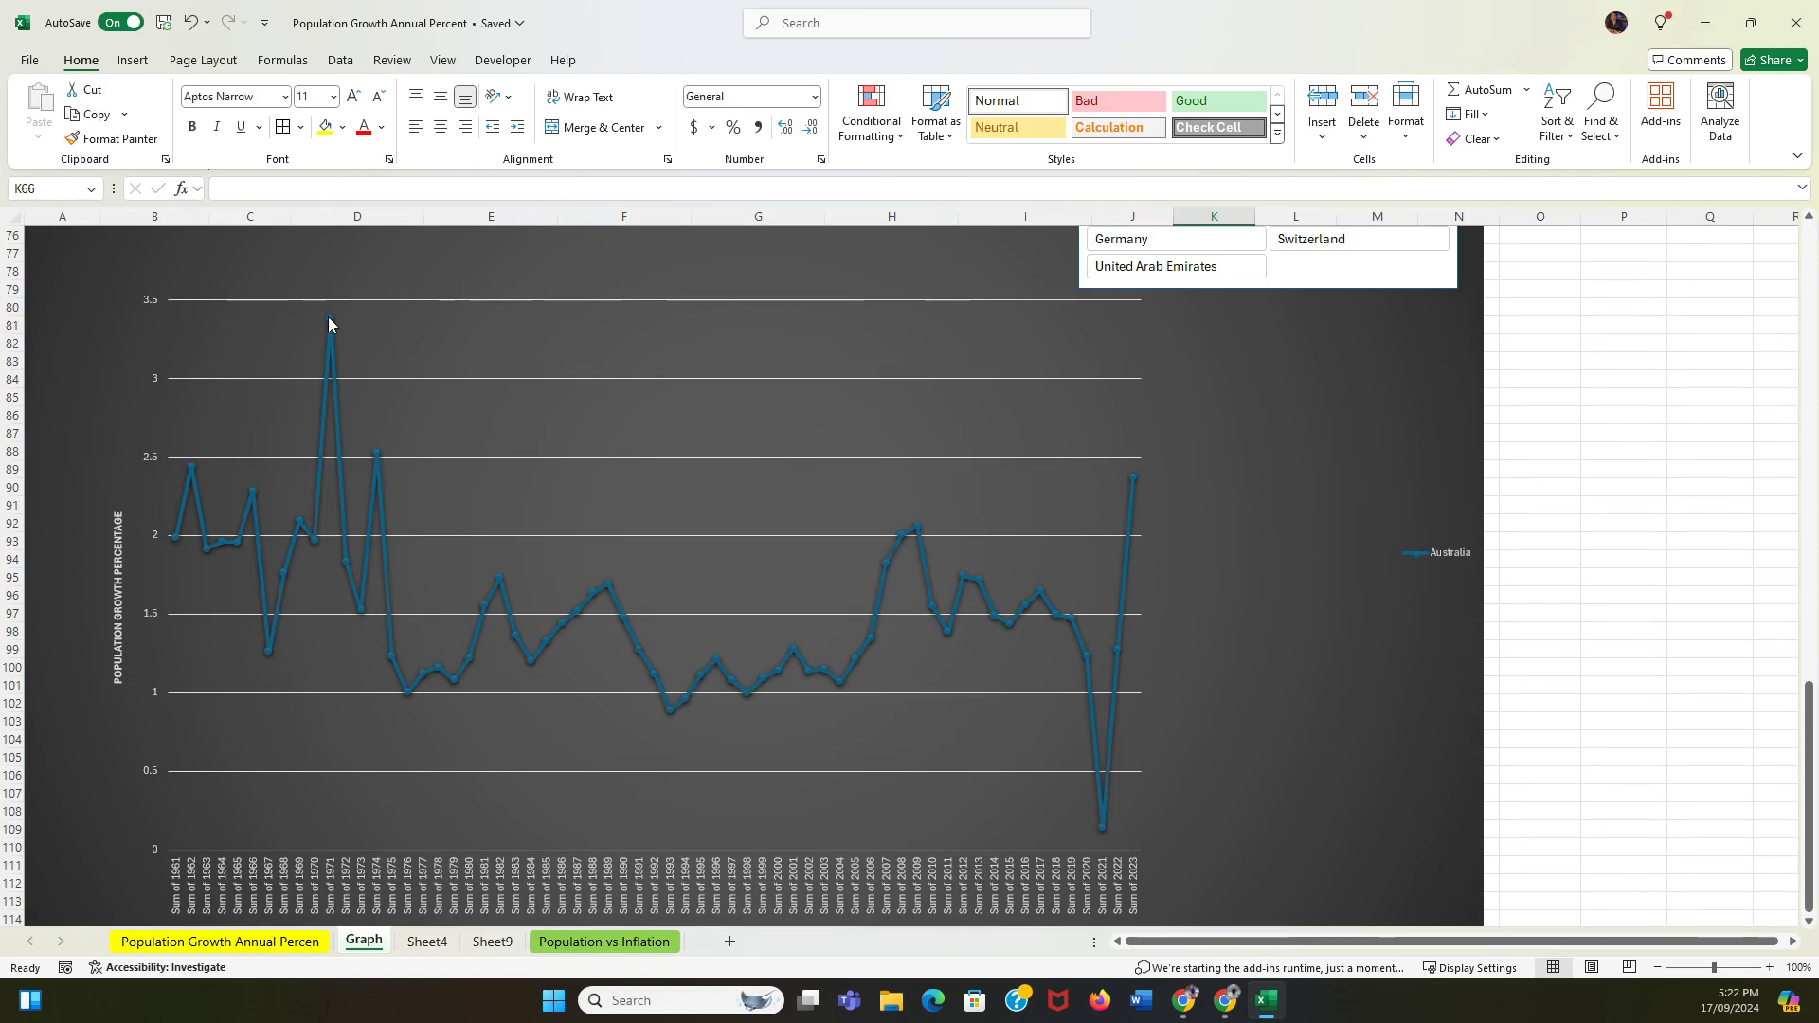
{"action": "mouse_move", "coordinate": [328, 318]}
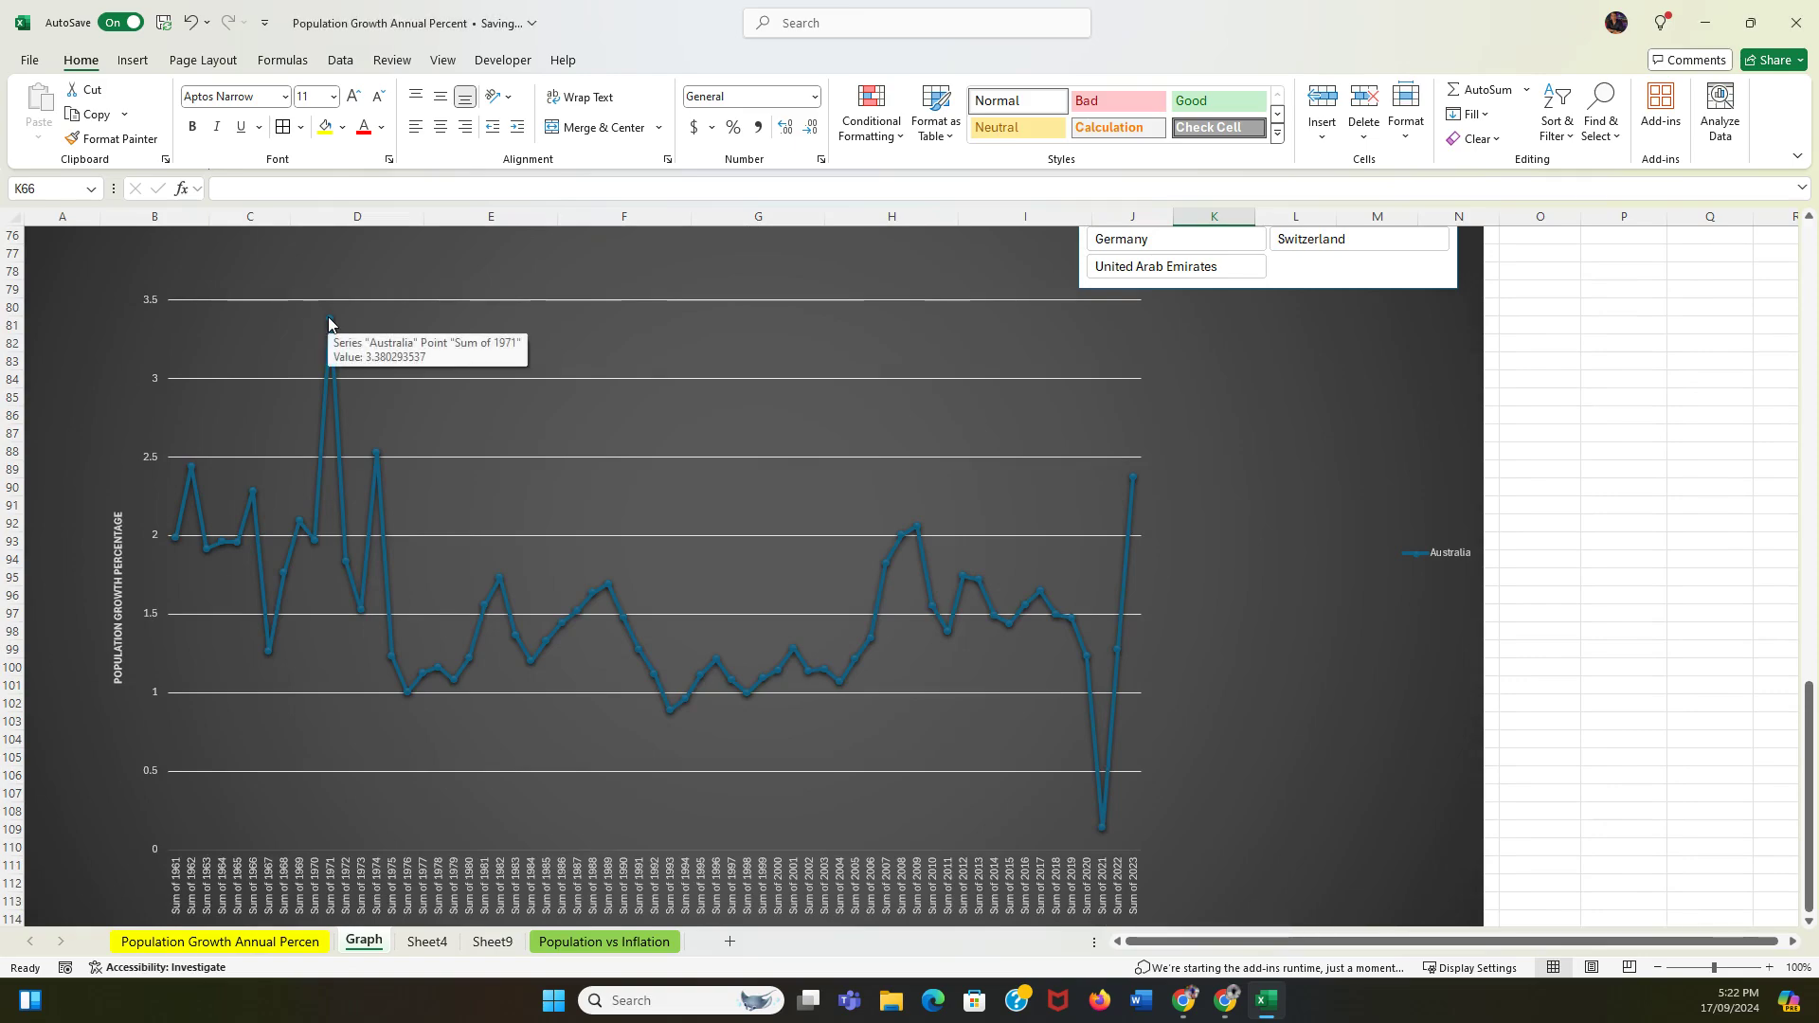
{"action": "scroll", "coordinate": [1036, 427], "scroll_direction": "up", "scroll_amount": 3}
{"action": "scroll", "coordinate": [1042, 446], "scroll_direction": "down", "scroll_amount": 1}
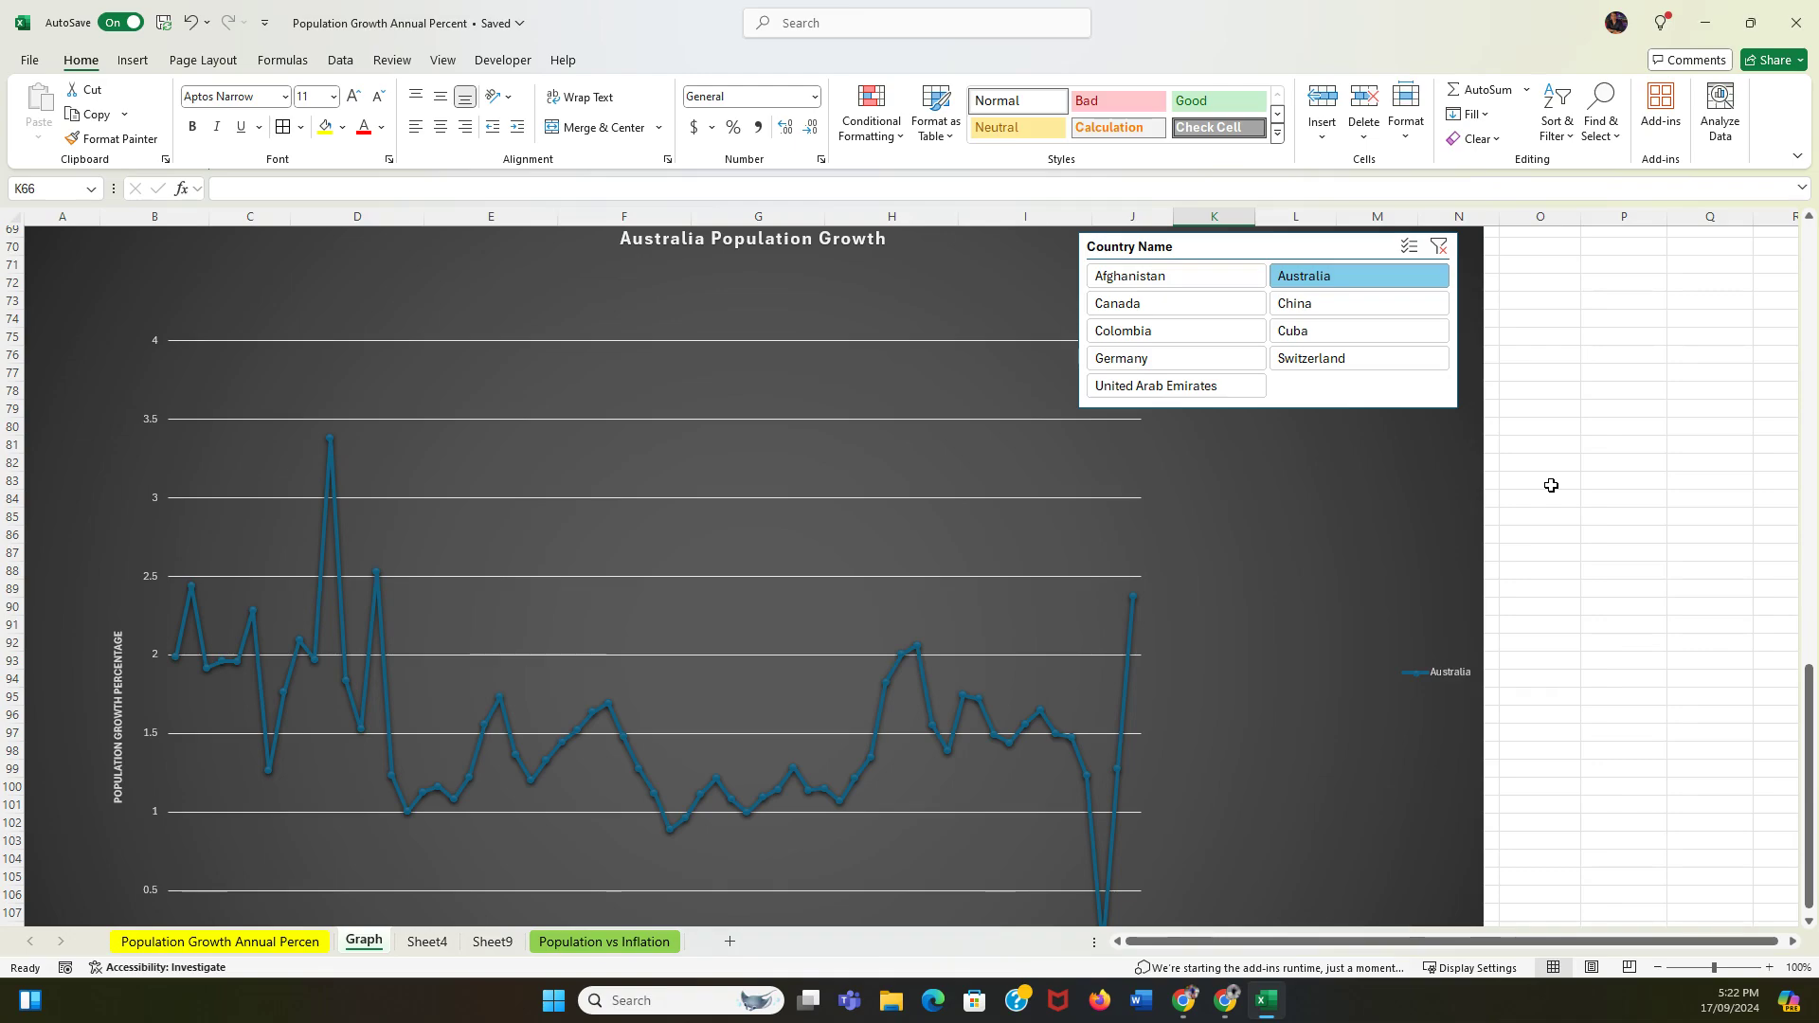
{"action": "scroll", "coordinate": [1567, 508], "scroll_direction": "up", "scroll_amount": 1}
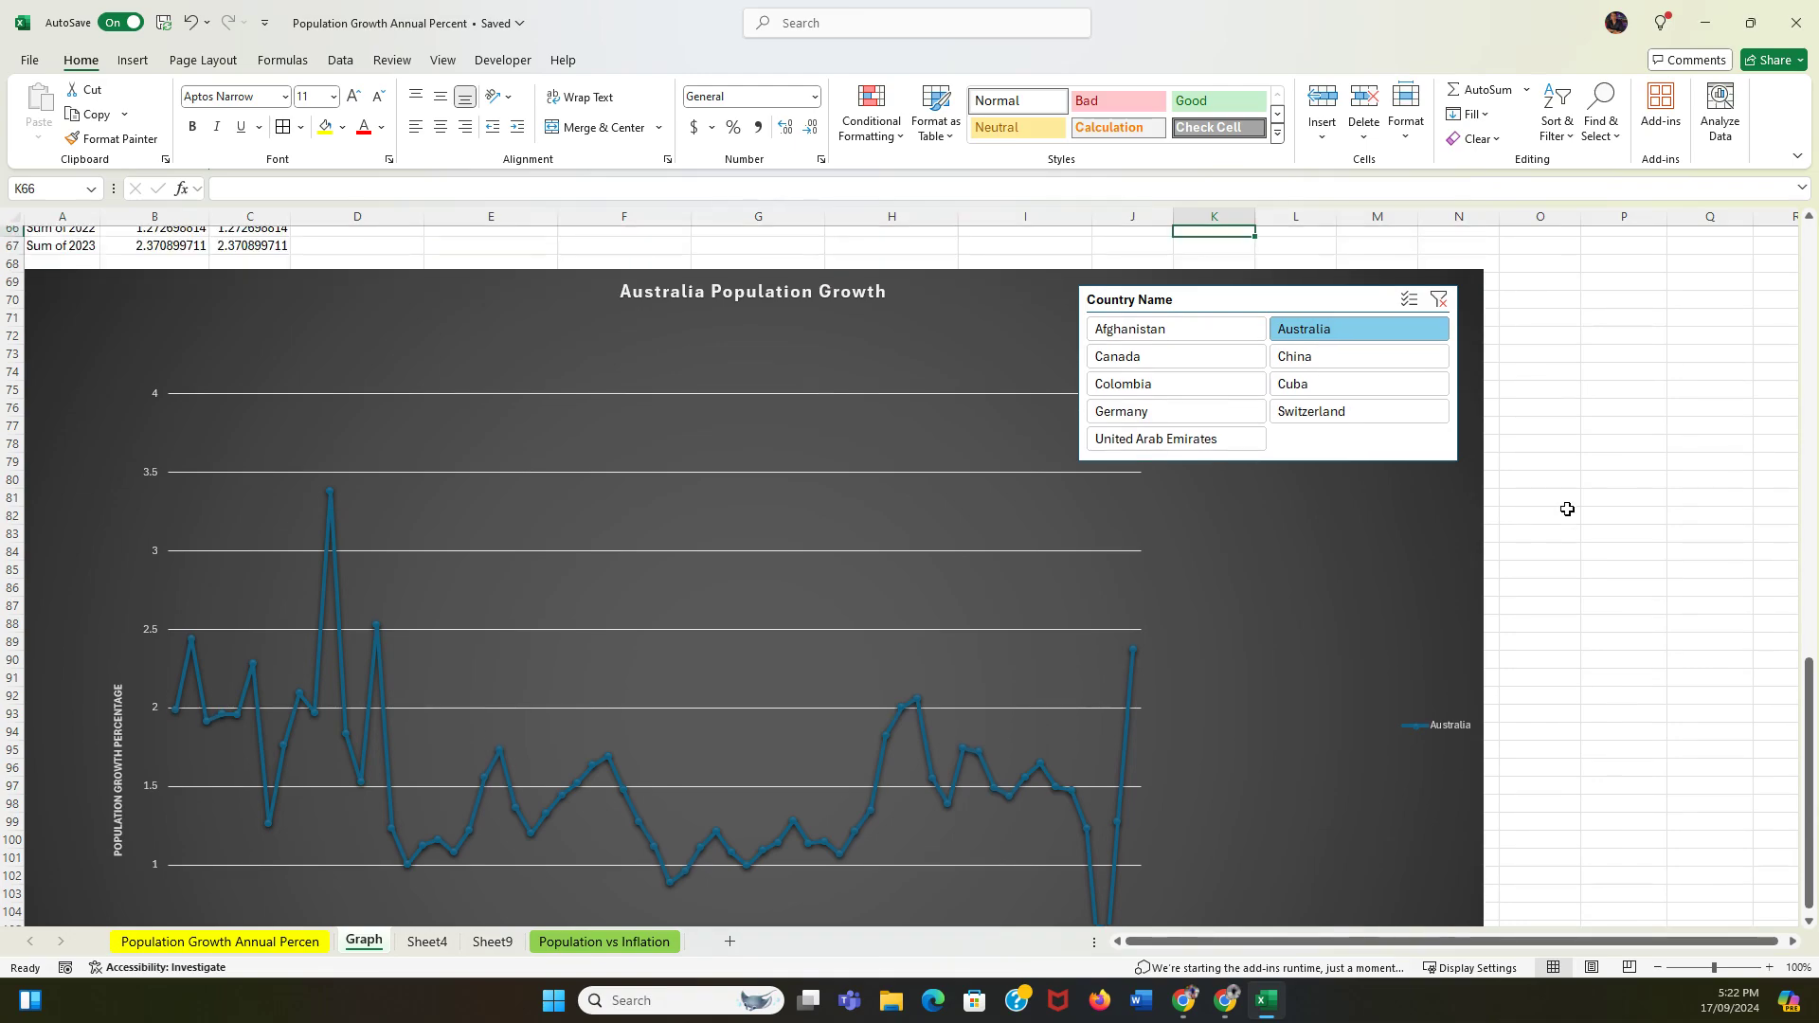
{"action": "scroll", "coordinate": [1567, 509], "scroll_direction": "down", "scroll_amount": 1}
{"action": "scroll", "coordinate": [563, 486], "scroll_direction": "down", "scroll_amount": 2}
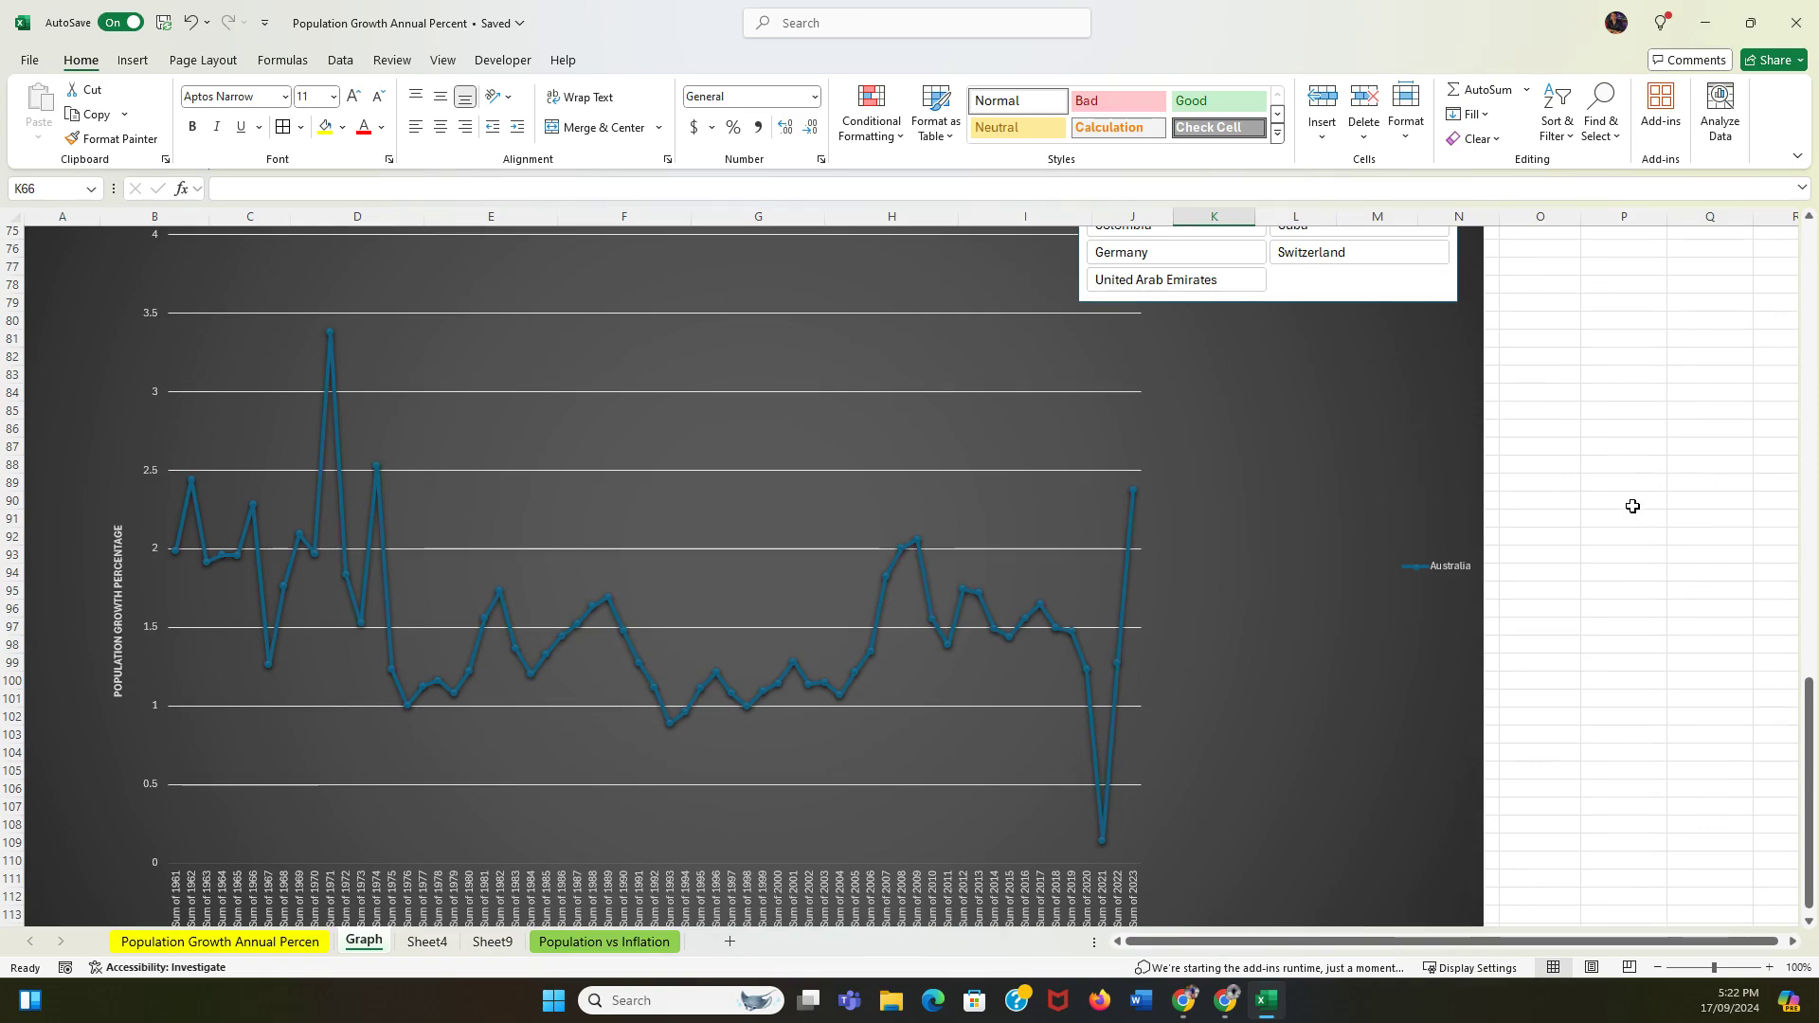
Step: Extend the Country Name slicer selection to show Australia, Canada and China together in the chart
{"action": "scroll", "coordinate": [1625, 495], "scroll_direction": "up", "scroll_amount": 3}
{"action": "scroll", "coordinate": [1626, 493], "scroll_direction": "down", "scroll_amount": 1}
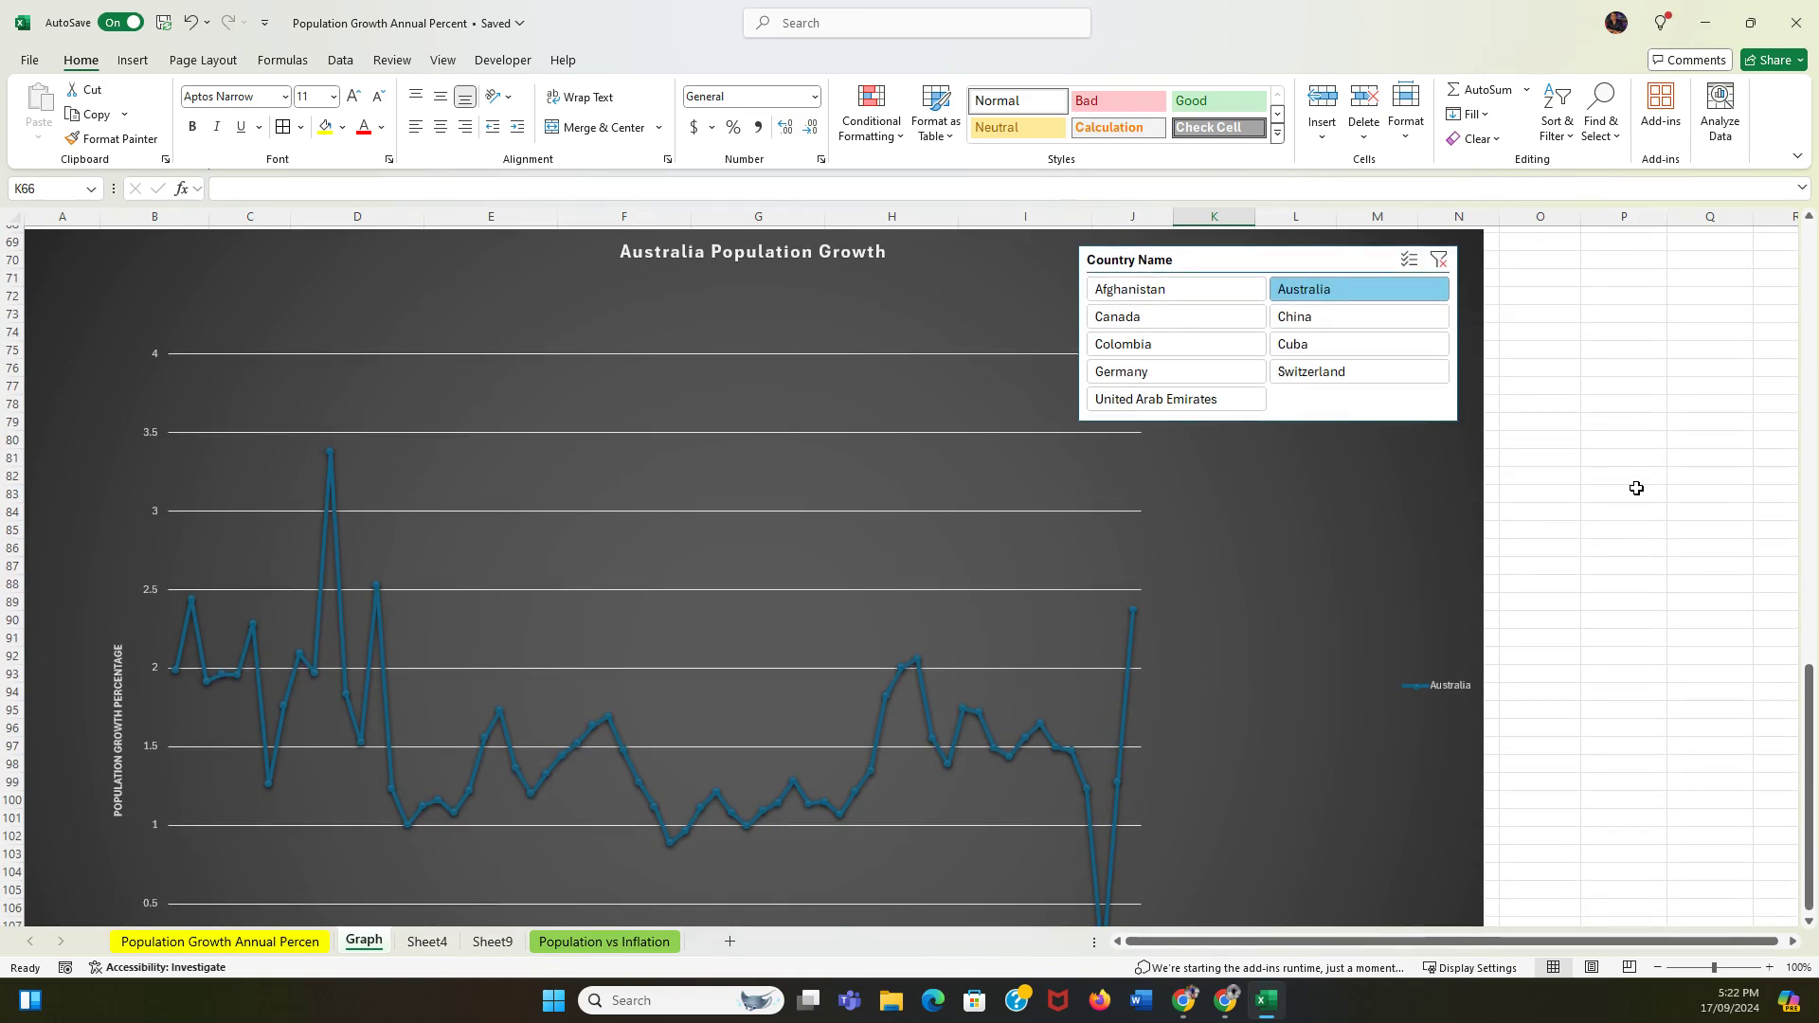
{"action": "left_click", "coordinate": [1368, 323], "text": "shift"}
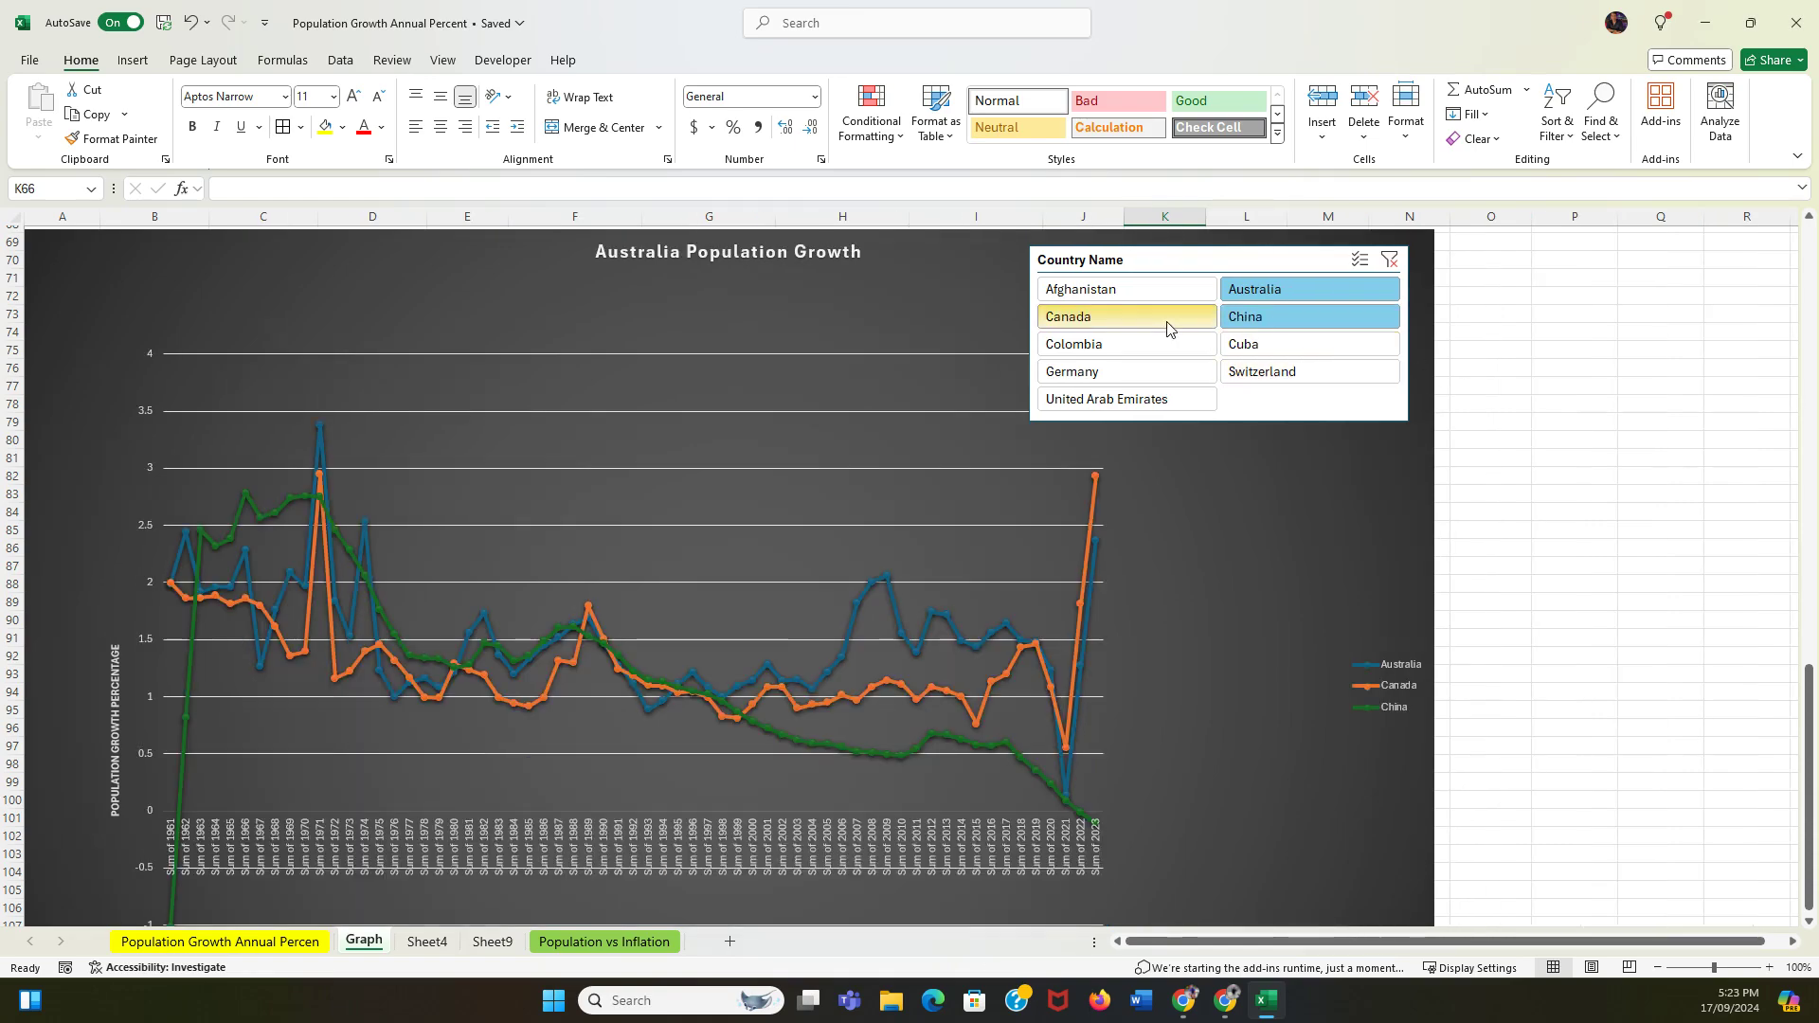
Step: Compare the growth lines of Australia, Canada and China, checking points around 1971, the 2023 values and China's trend
{"action": "scroll", "coordinate": [1595, 555], "scroll_direction": "down", "scroll_amount": 2}
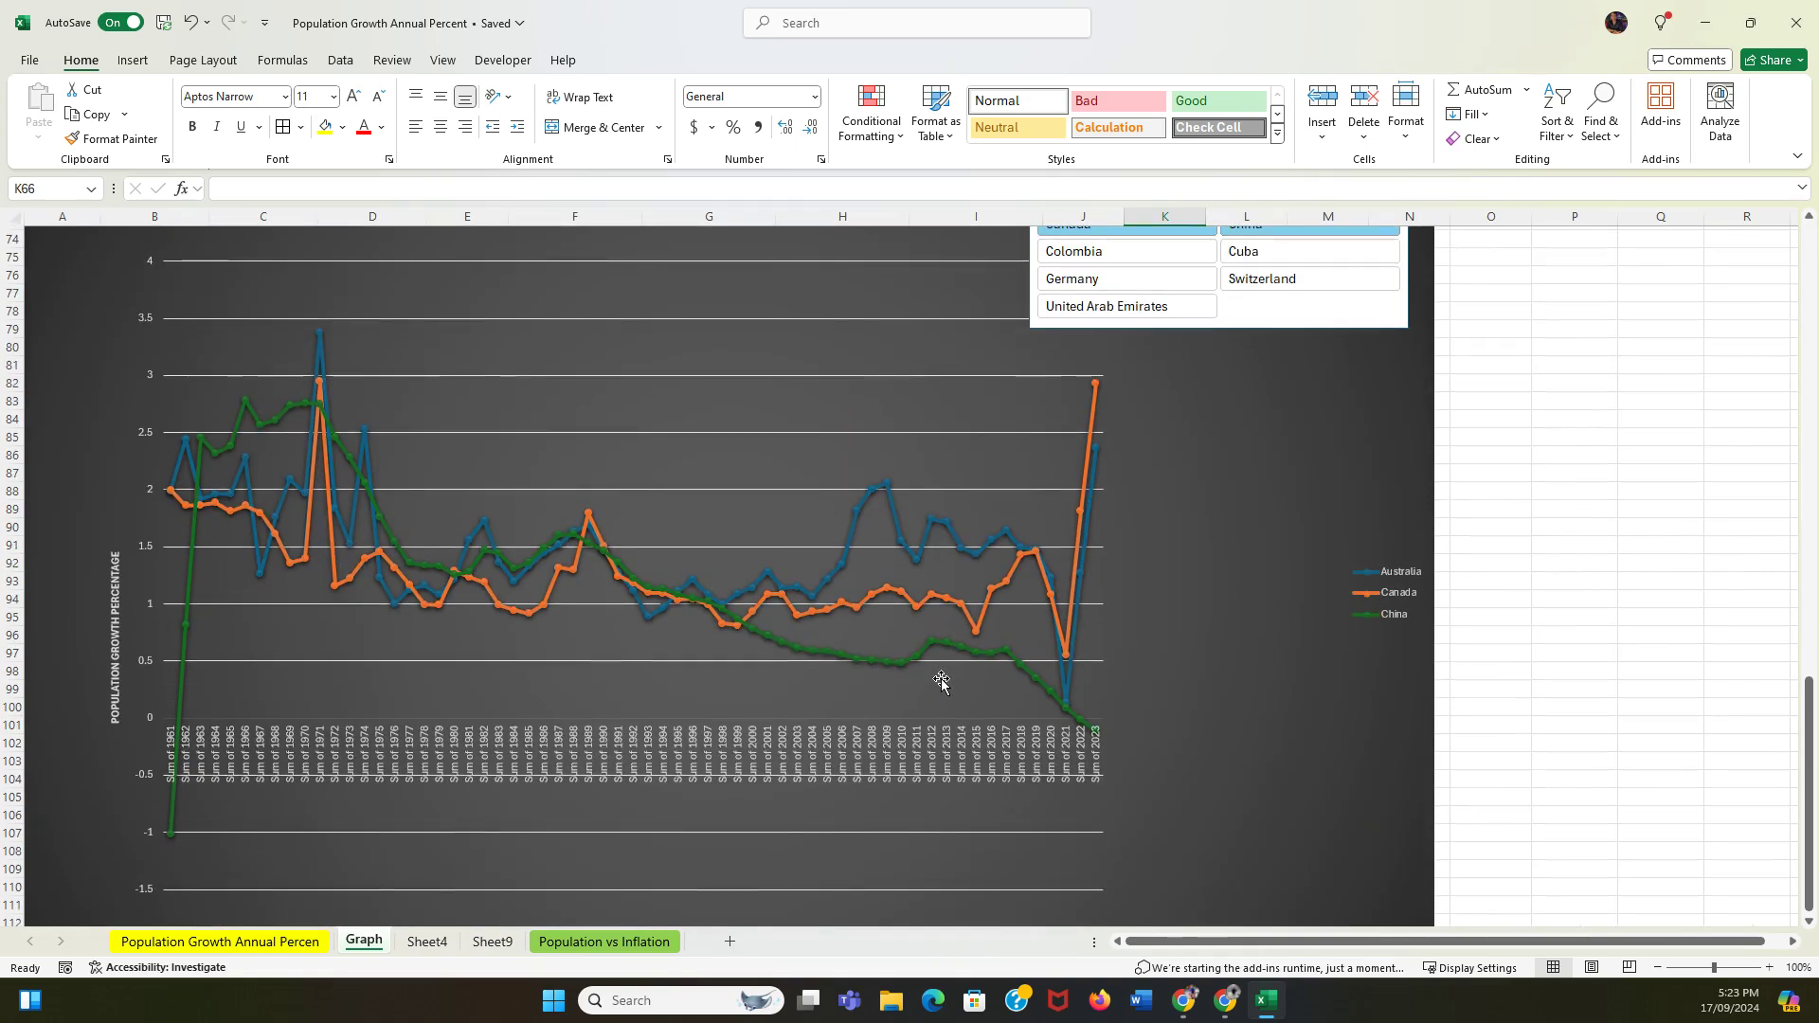
{"action": "mouse_move", "coordinate": [337, 548]}
{"action": "mouse_move", "coordinate": [351, 463]}
{"action": "mouse_move", "coordinate": [318, 410]}
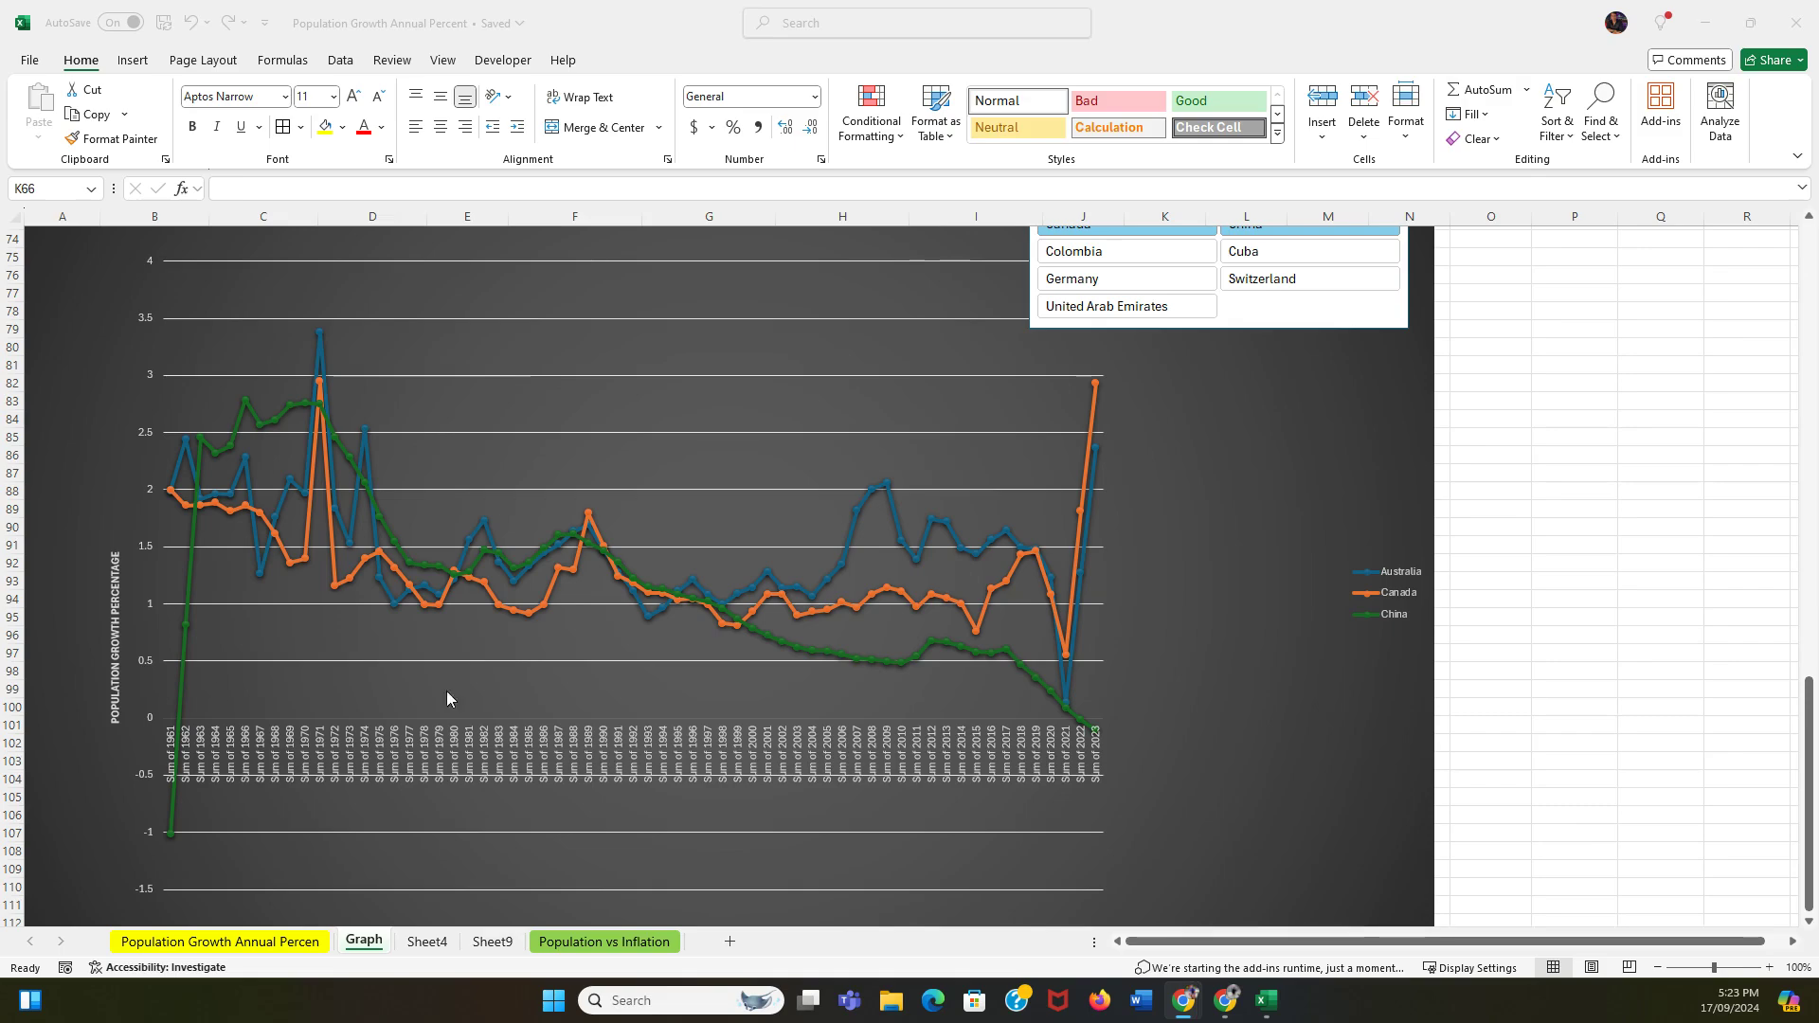
{"action": "scroll", "coordinate": [1483, 592], "scroll_direction": "up", "scroll_amount": 2}
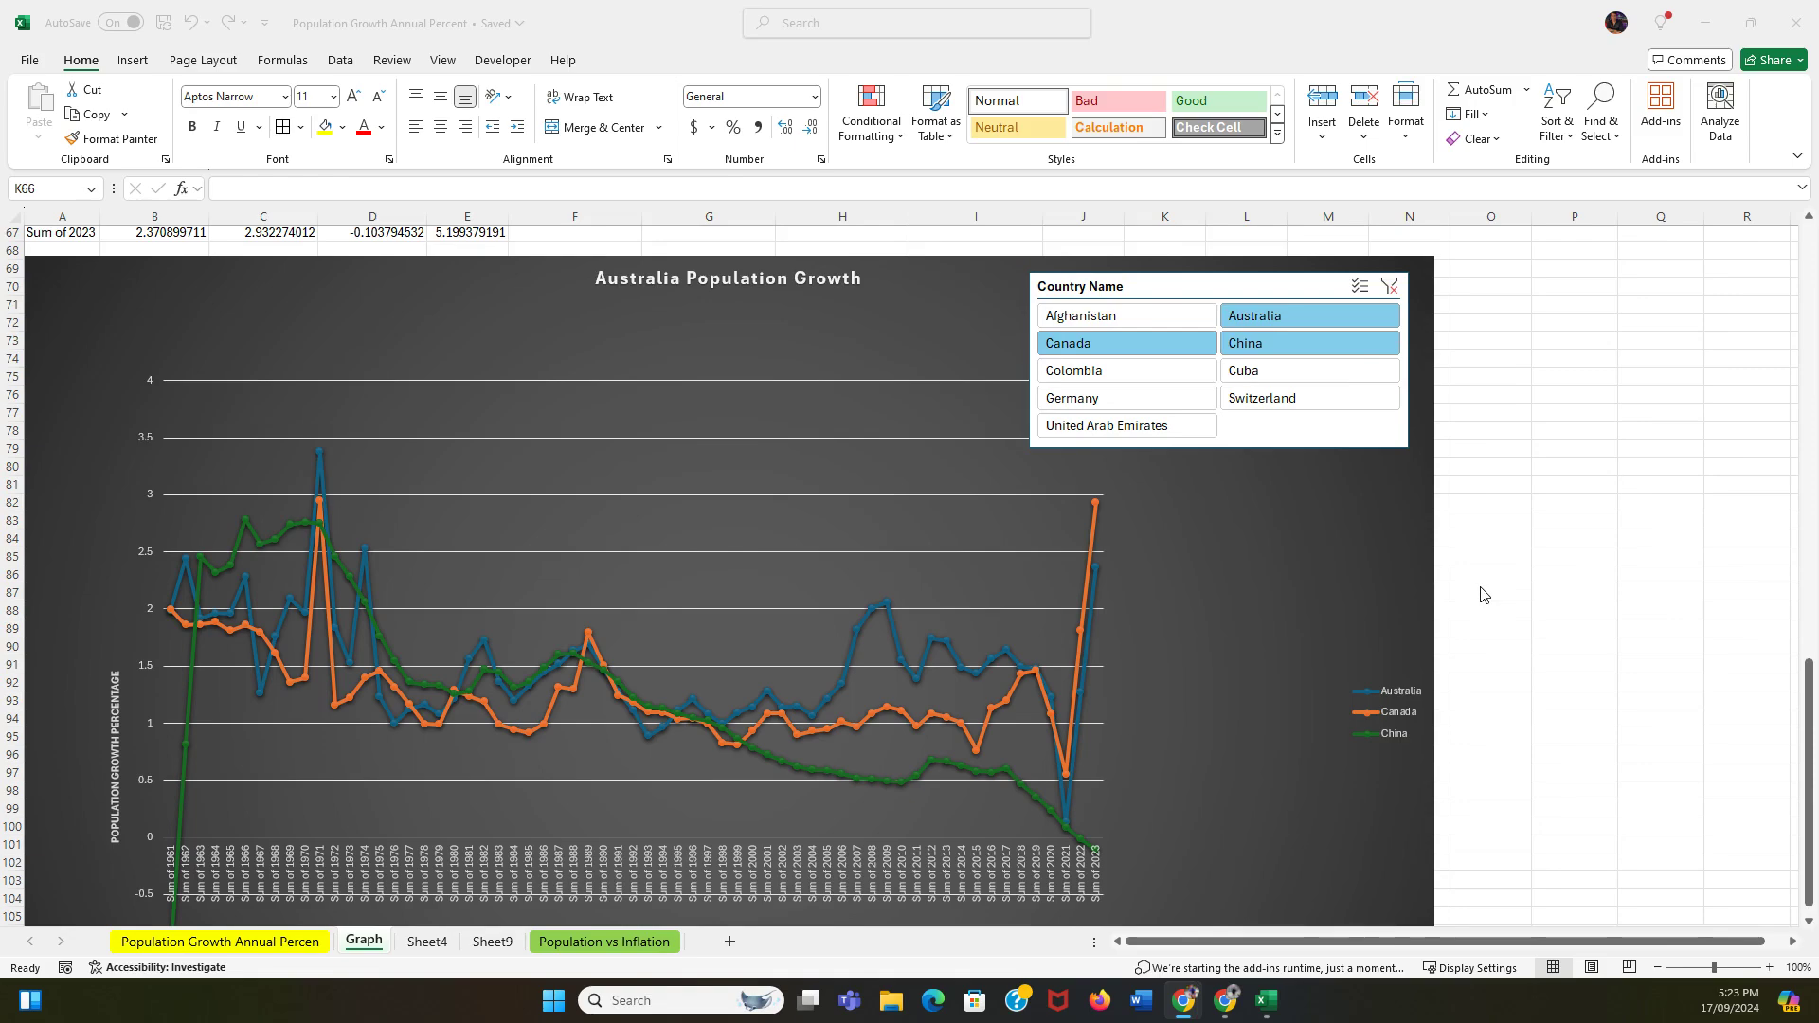
{"action": "scroll", "coordinate": [1484, 597], "scroll_direction": "down", "scroll_amount": 1}
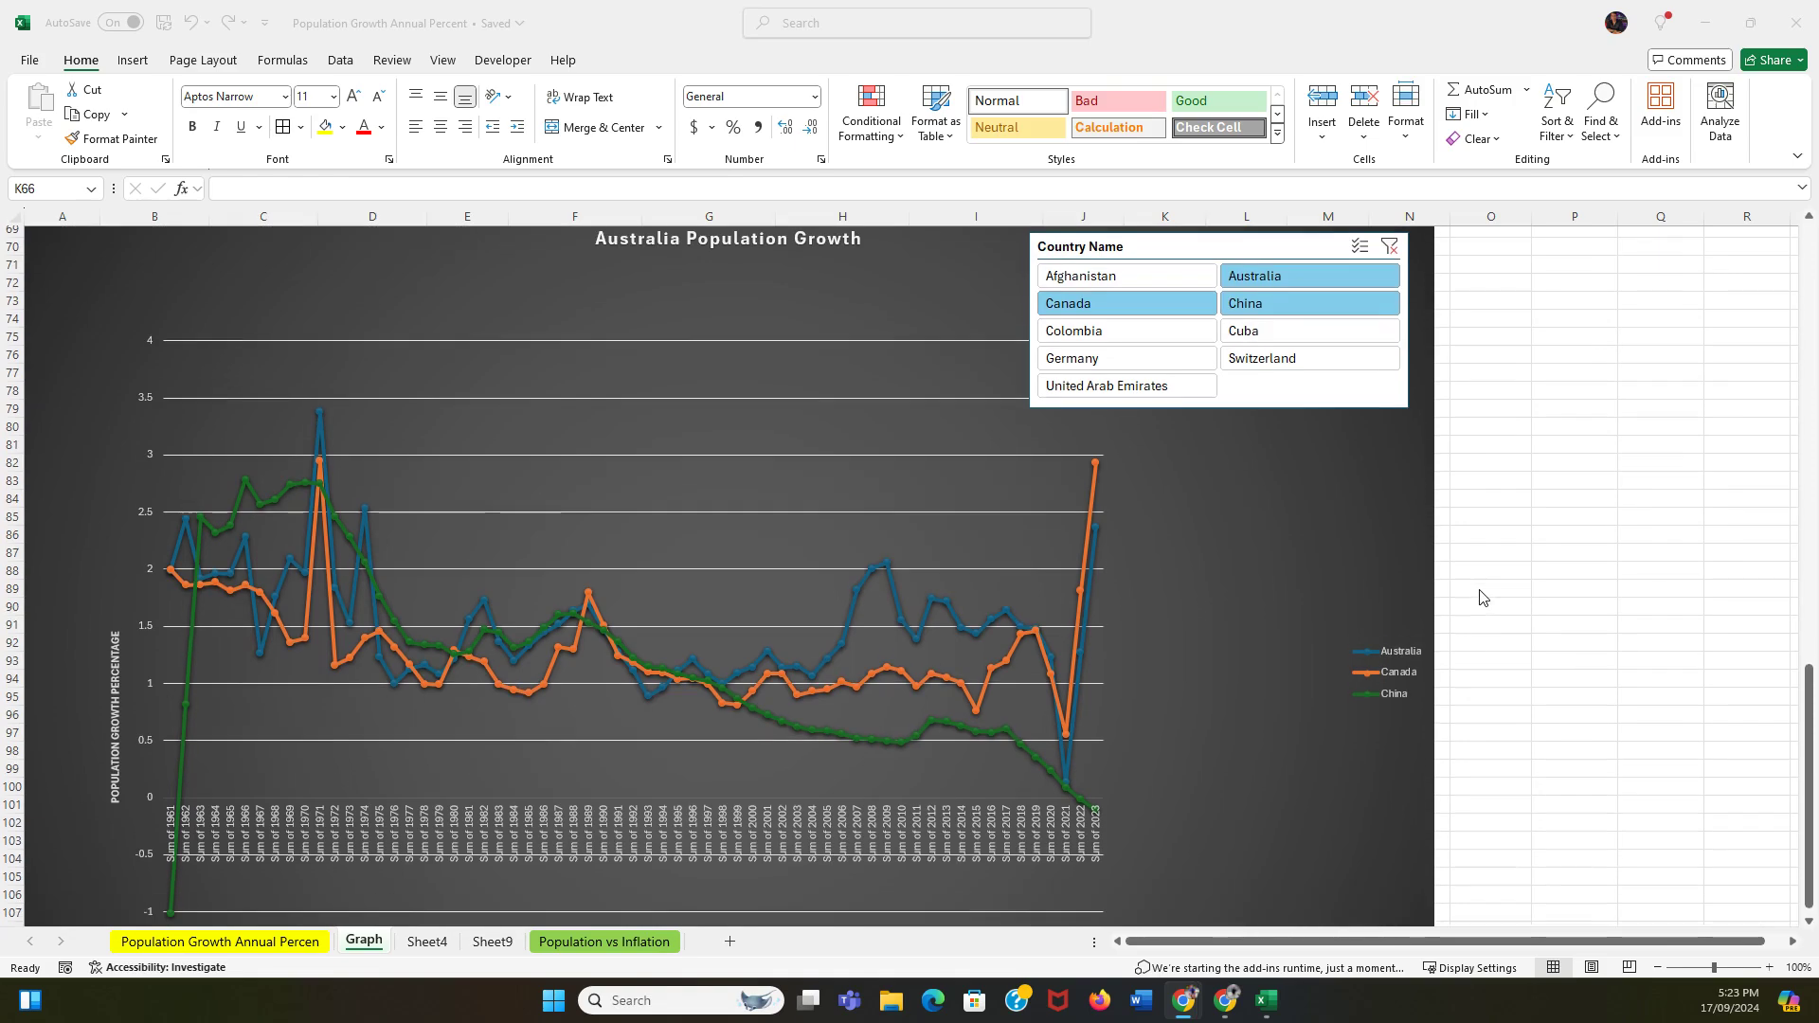
{"action": "scroll", "coordinate": [1483, 596], "scroll_direction": "up", "scroll_amount": 1}
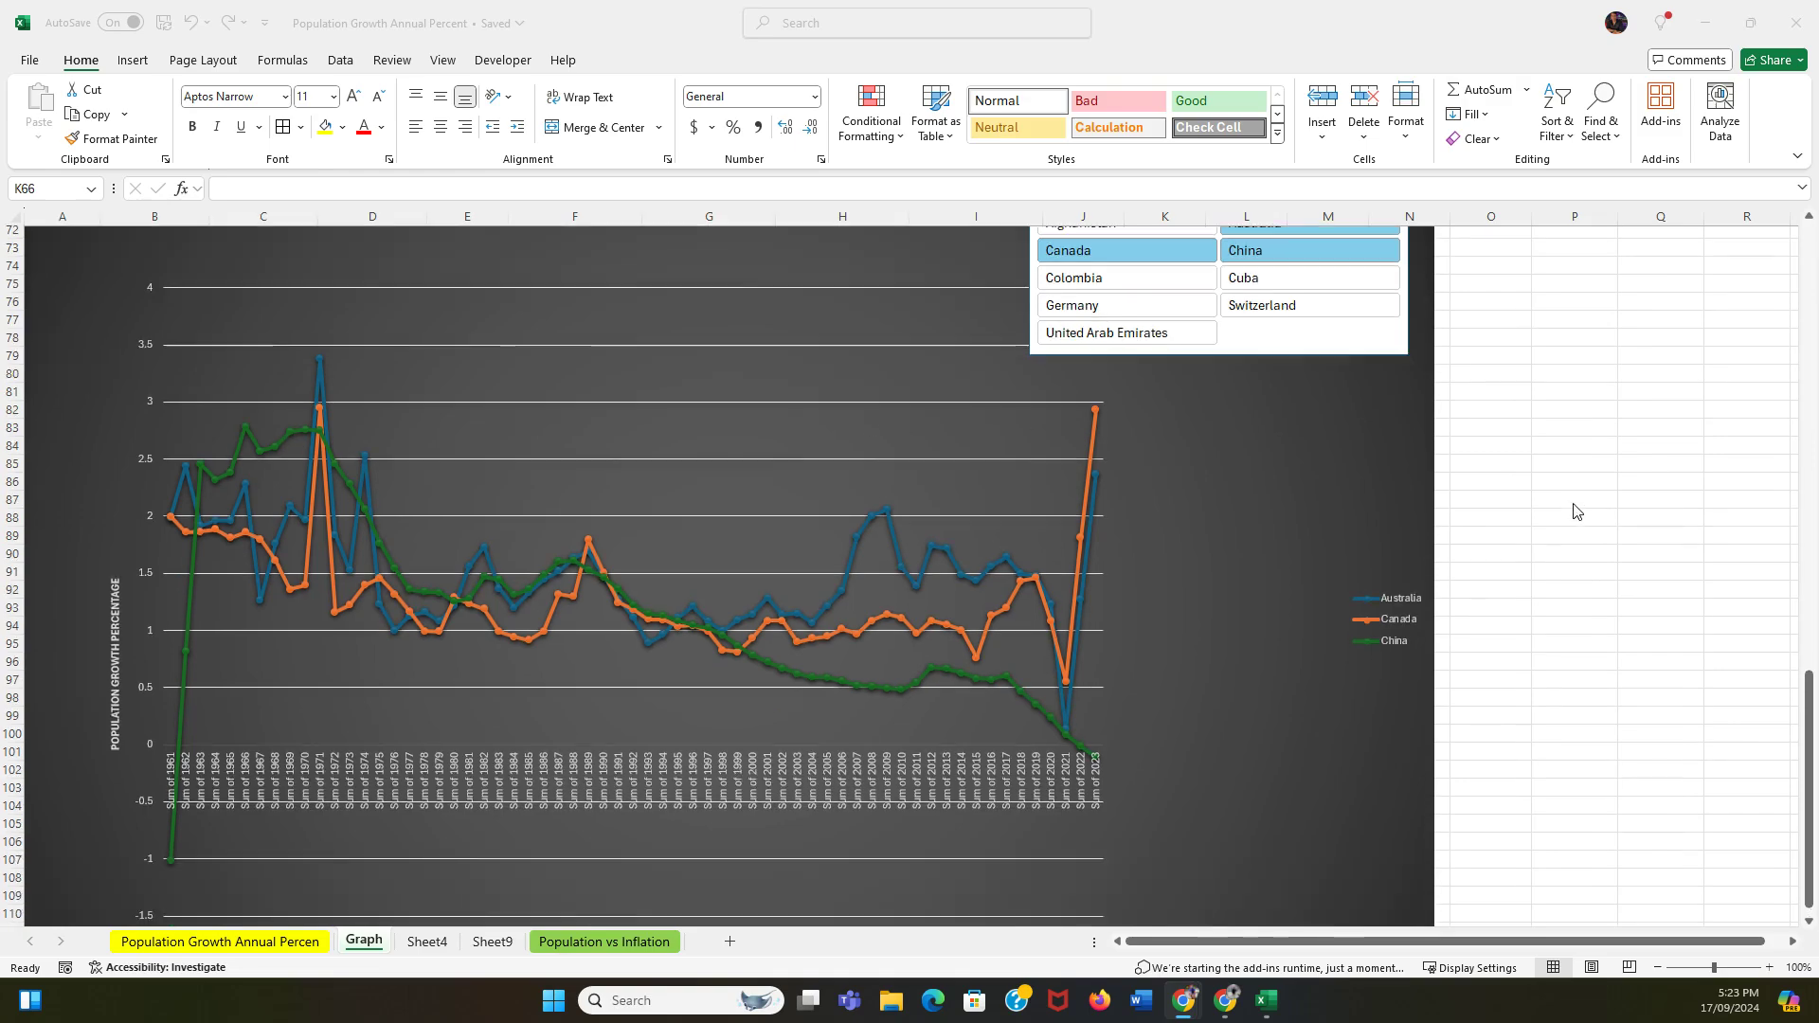
{"action": "scroll", "coordinate": [1578, 509], "scroll_direction": "down", "scroll_amount": 1}
{"action": "scroll", "coordinate": [1578, 509], "scroll_direction": "up", "scroll_amount": 1}
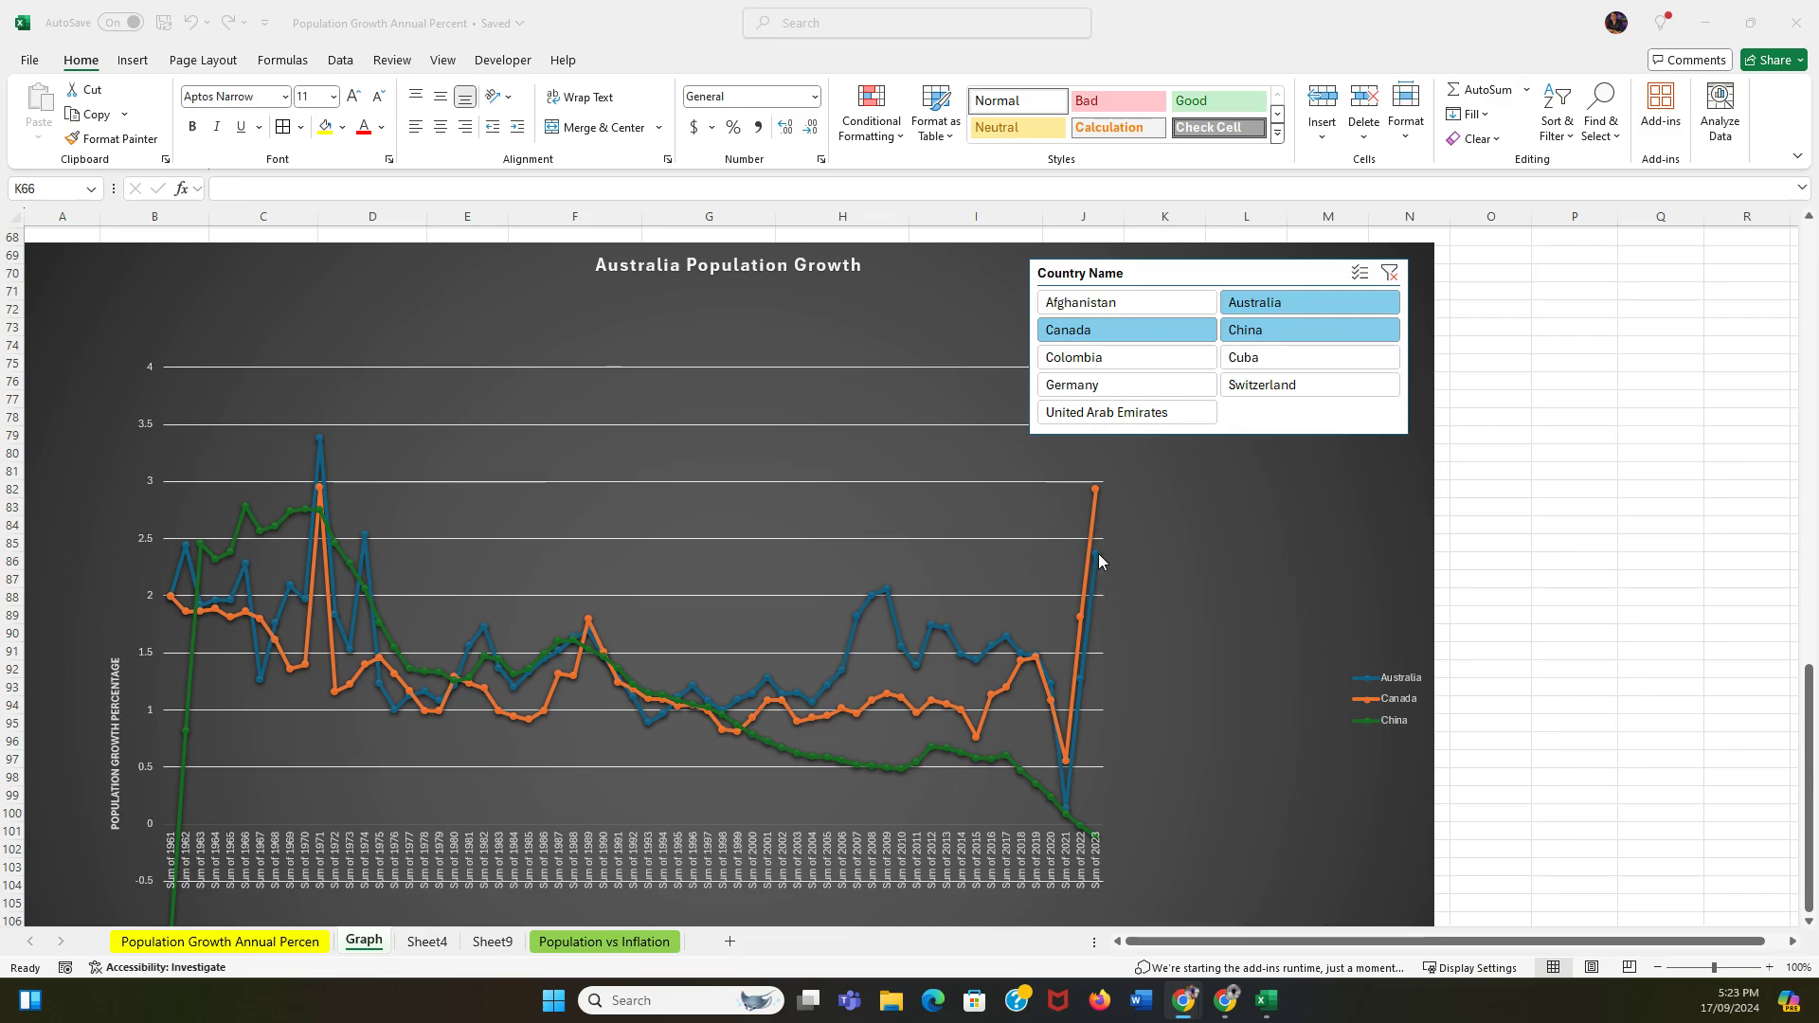
{"action": "mouse_move", "coordinate": [1099, 561]}
{"action": "mouse_move", "coordinate": [1095, 492]}
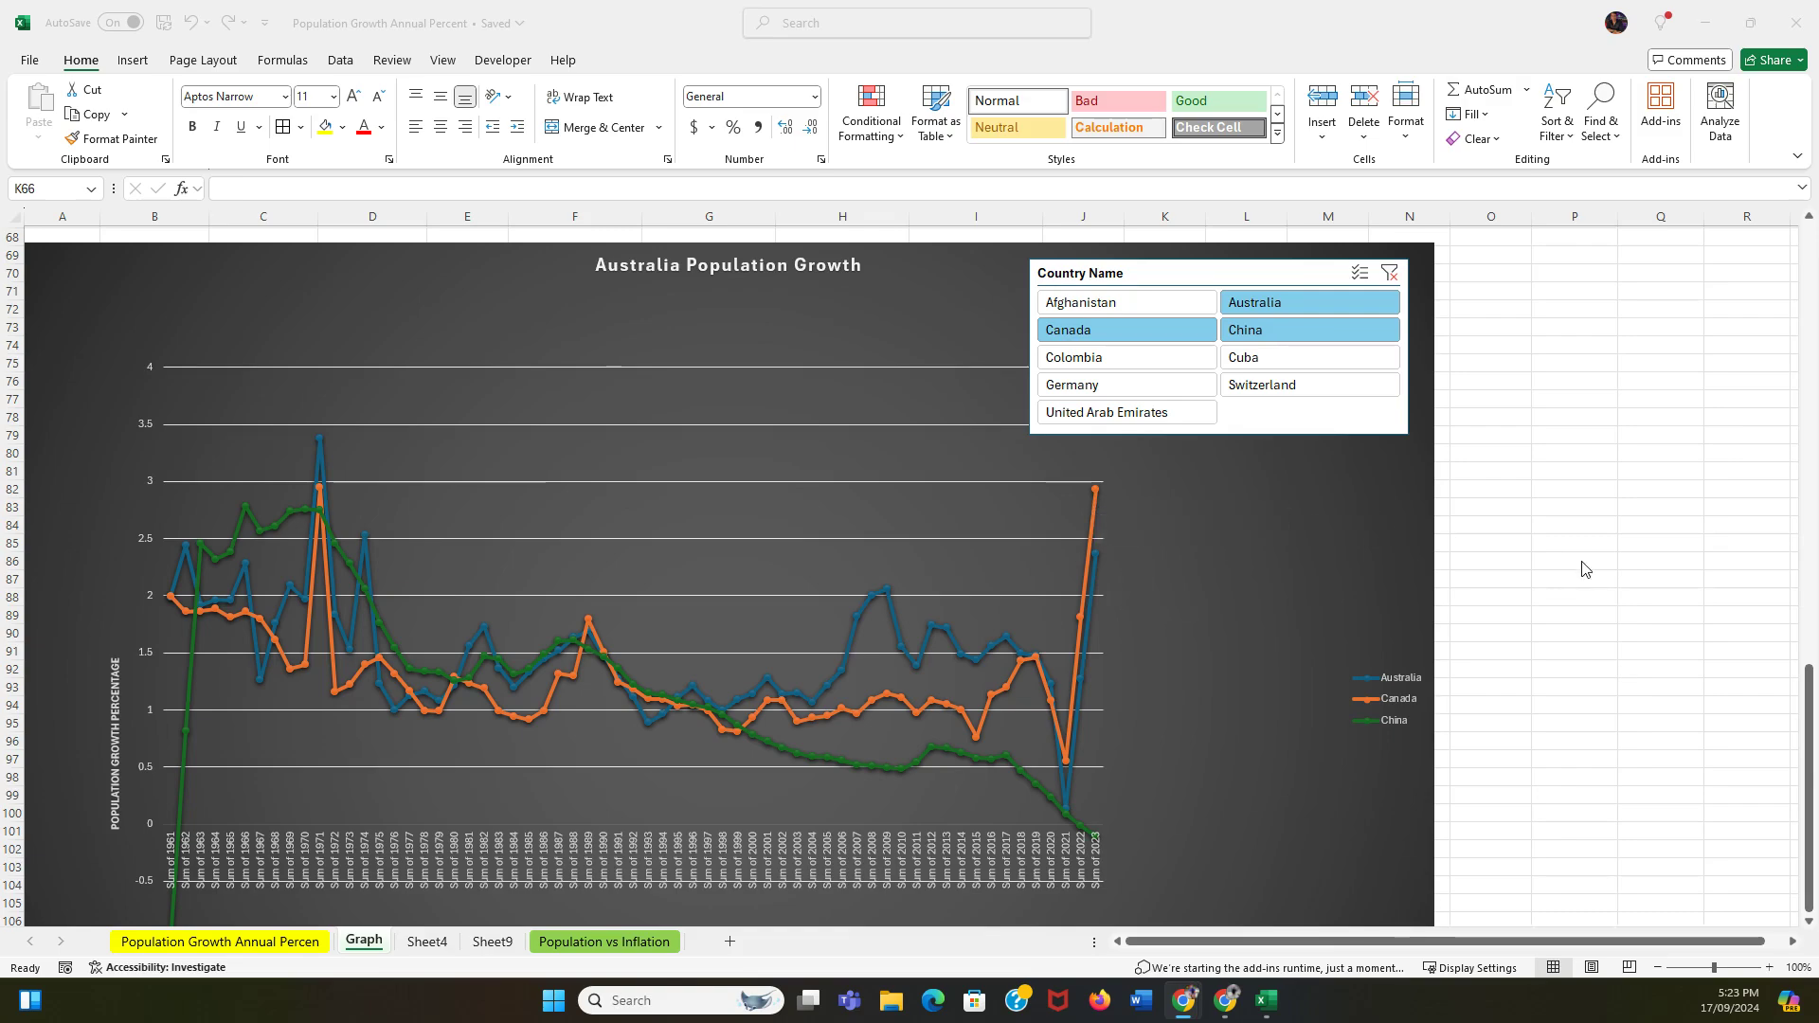
{"action": "scroll", "coordinate": [1588, 549], "scroll_direction": "down", "scroll_amount": 1}
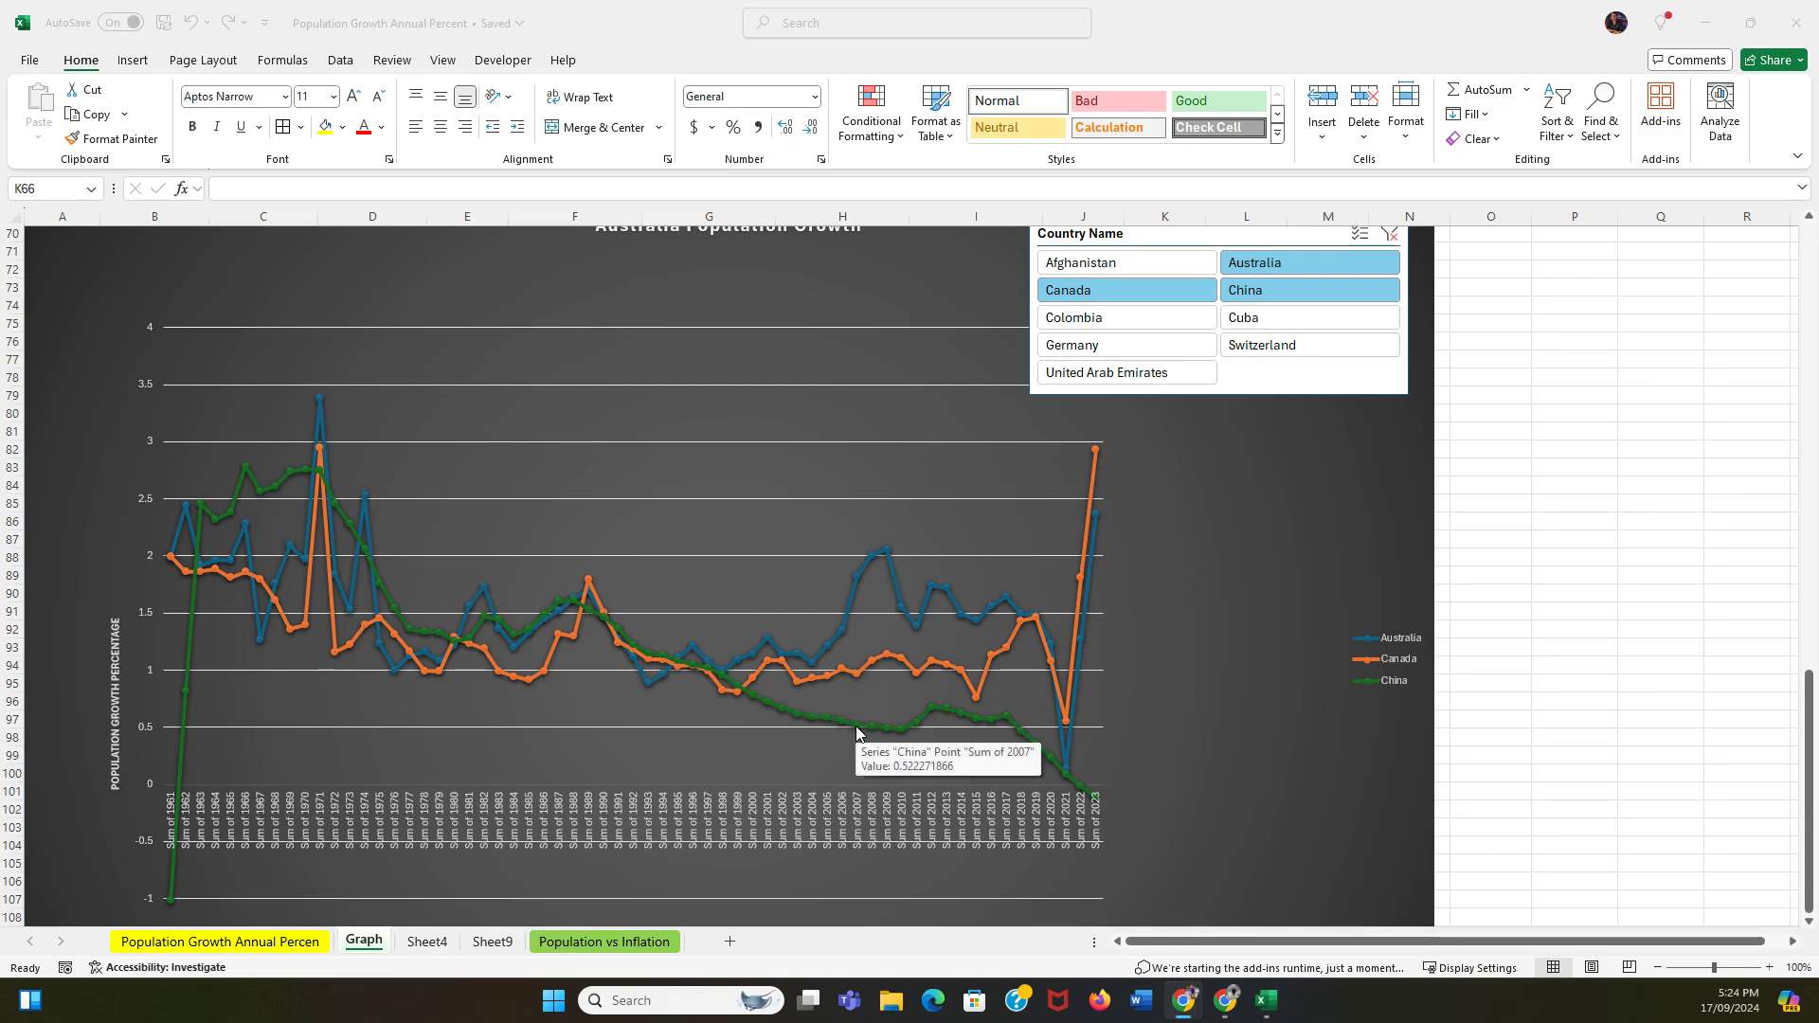
{"action": "mouse_move", "coordinate": [909, 731]}
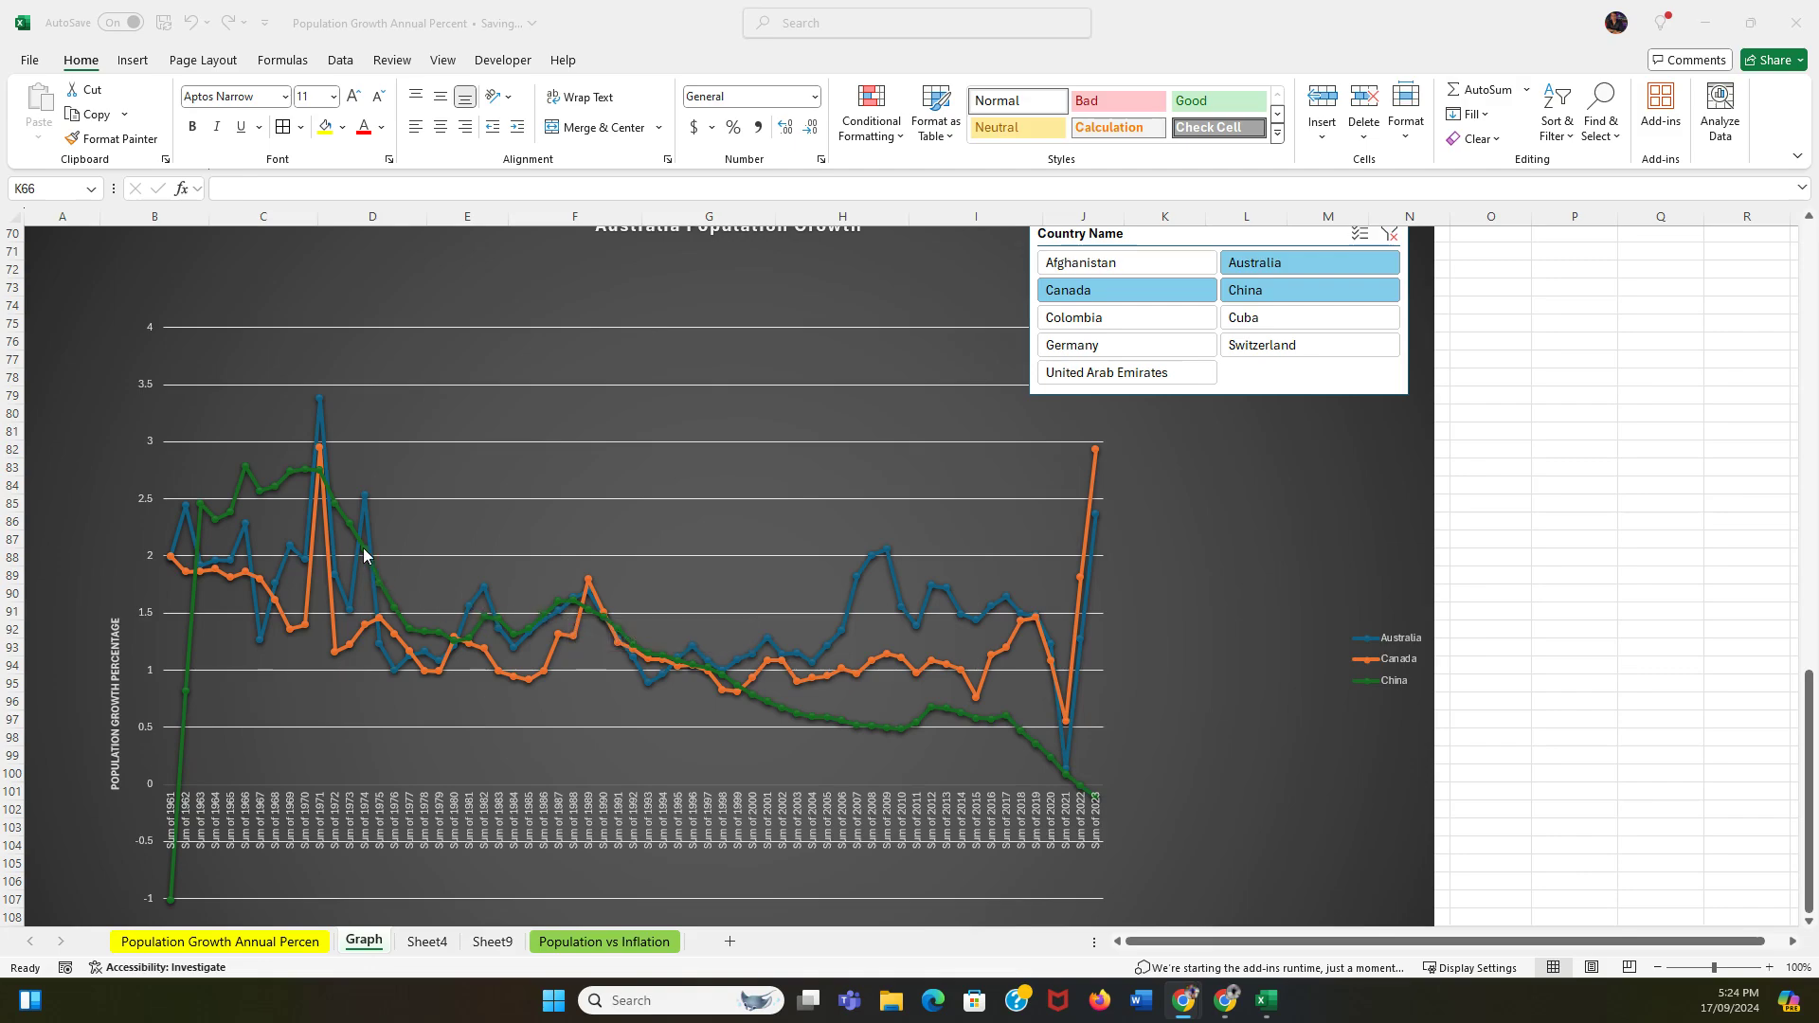
{"action": "mouse_move", "coordinate": [364, 555]}
{"action": "scroll", "coordinate": [1553, 701], "scroll_direction": "up", "scroll_amount": 2}
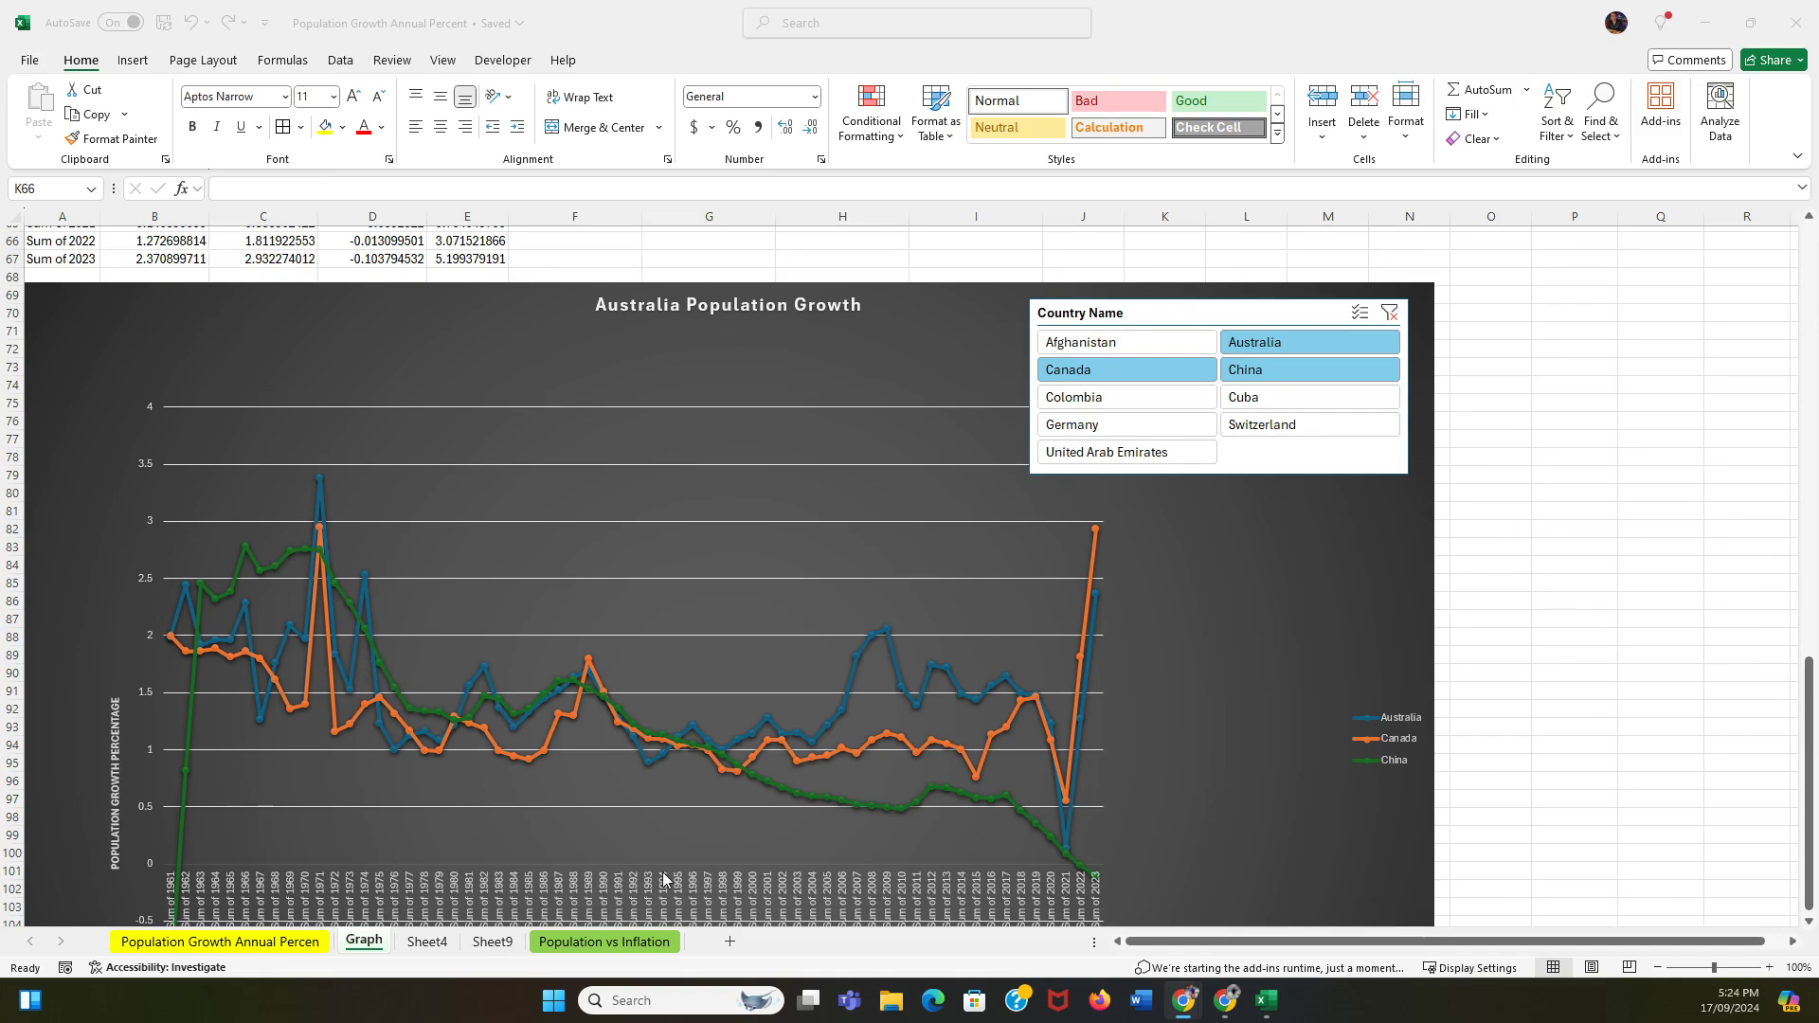
Step: Extend the Country Name slicer selection to include Colombia, Cuba, Germany and Switzerland, and inspect Germany's 2011 point in the chart
{"action": "left_click", "coordinate": [1560, 542]}
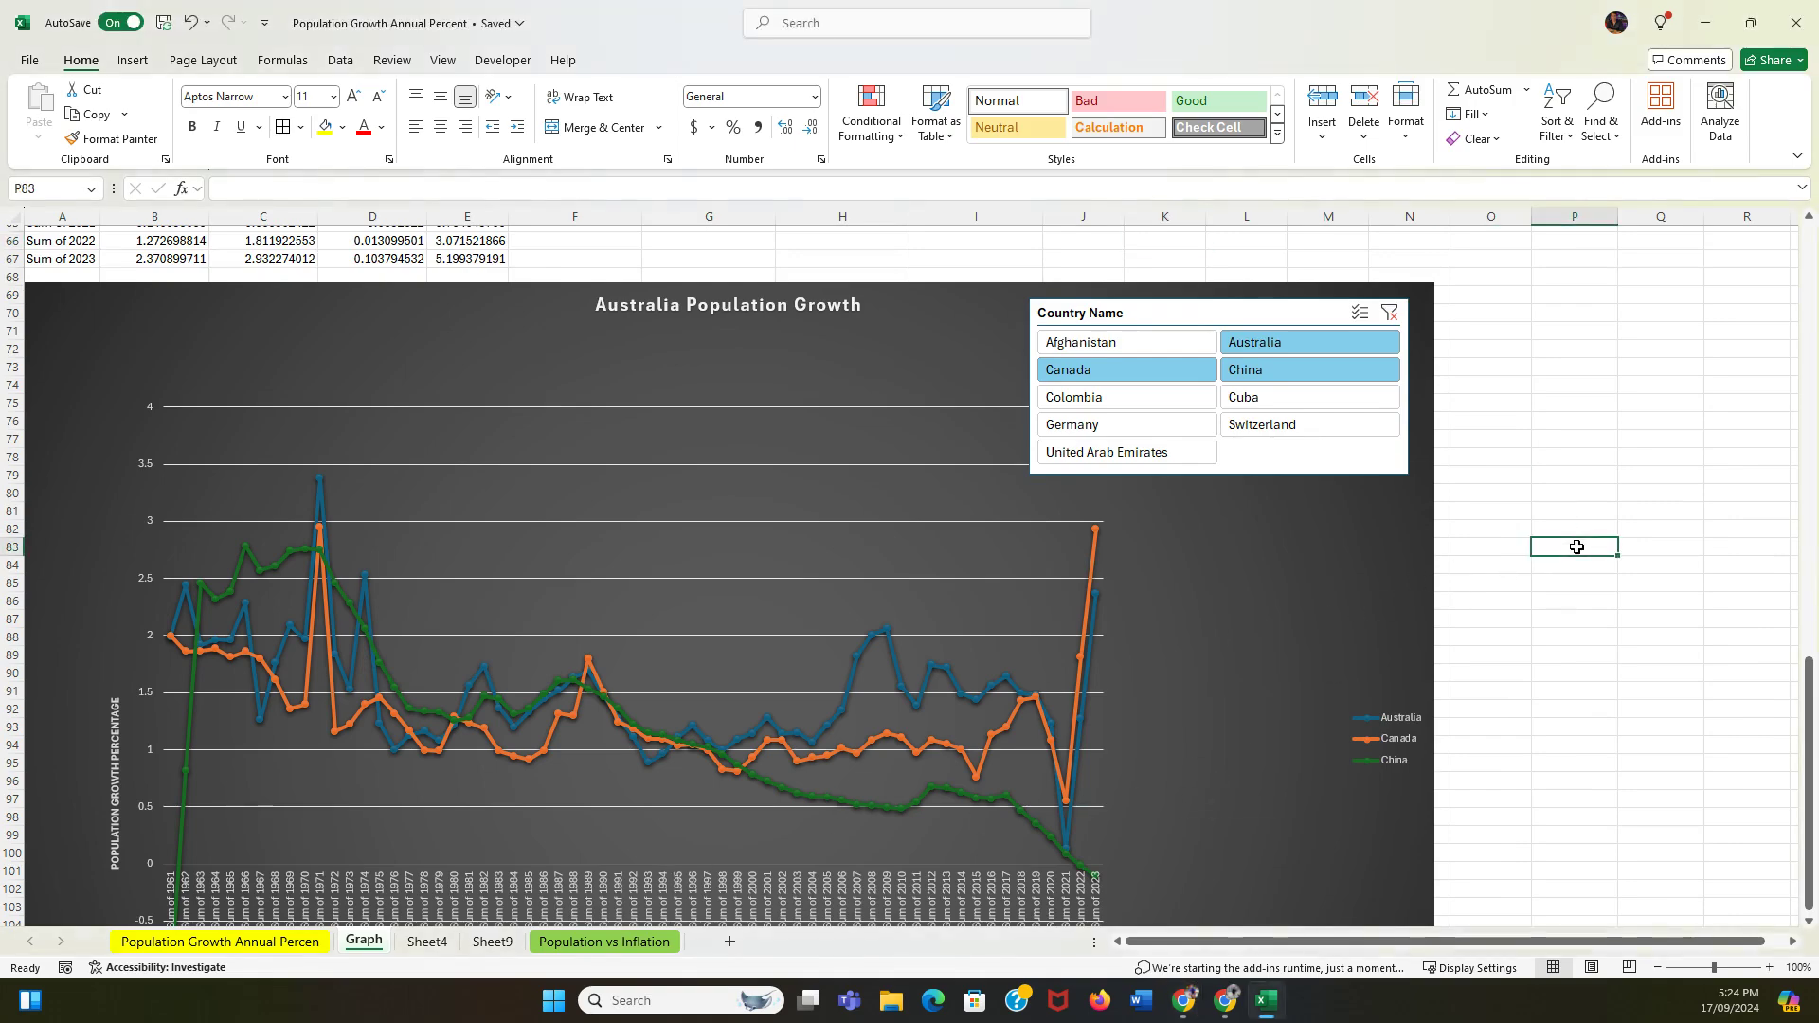
{"action": "left_click", "coordinate": [1276, 429], "text": "shift"}
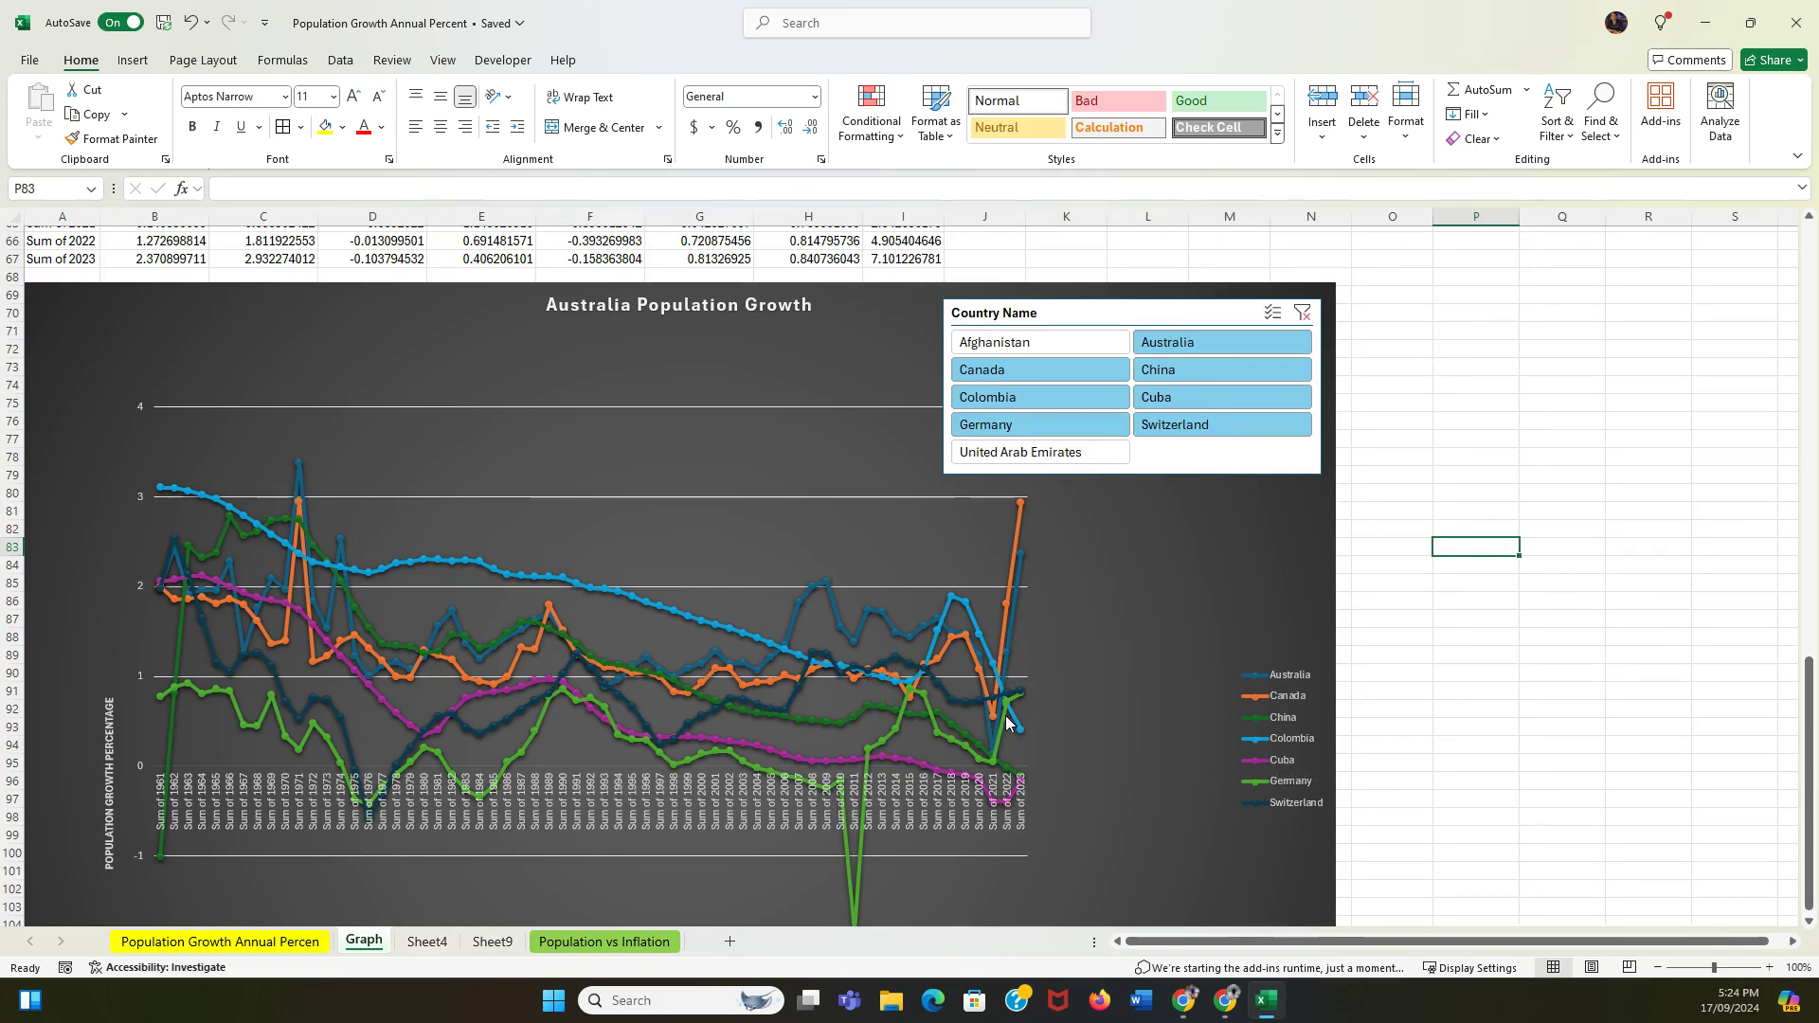
{"action": "mouse_move", "coordinate": [1018, 705]}
{"action": "scroll", "coordinate": [1099, 677], "scroll_direction": "down", "scroll_amount": 2}
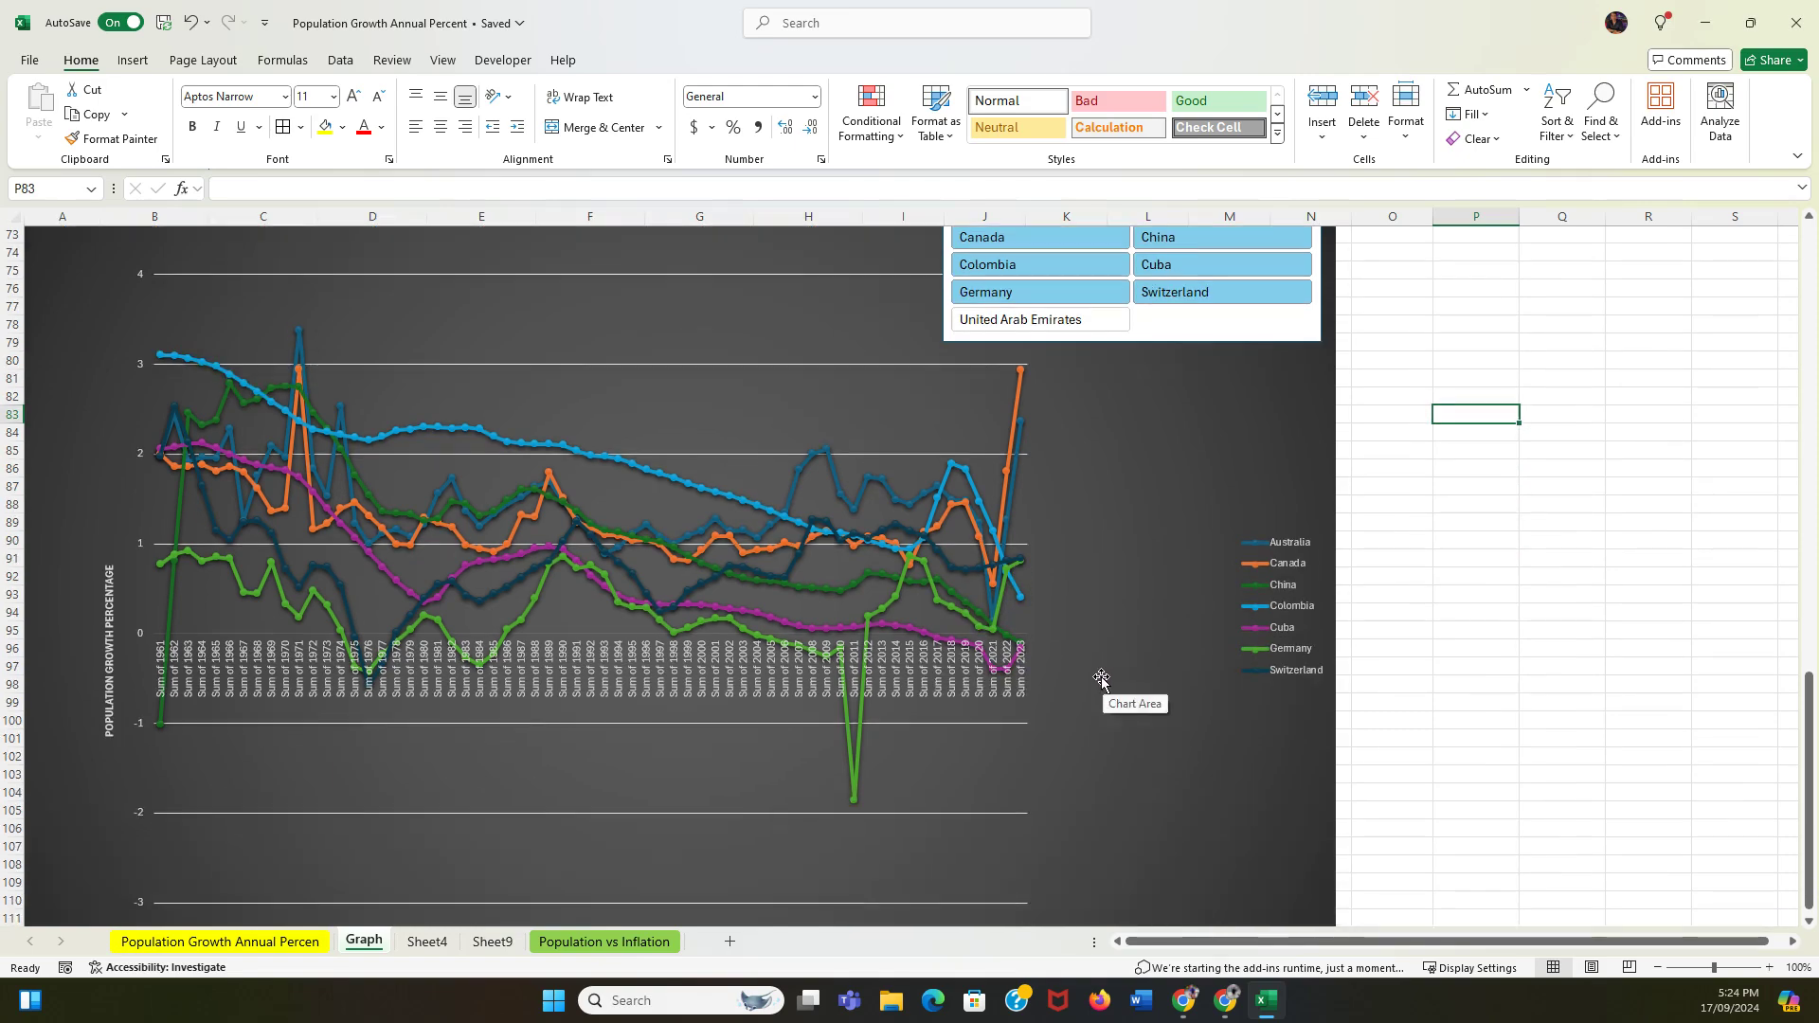
{"action": "mouse_move", "coordinate": [855, 805]}
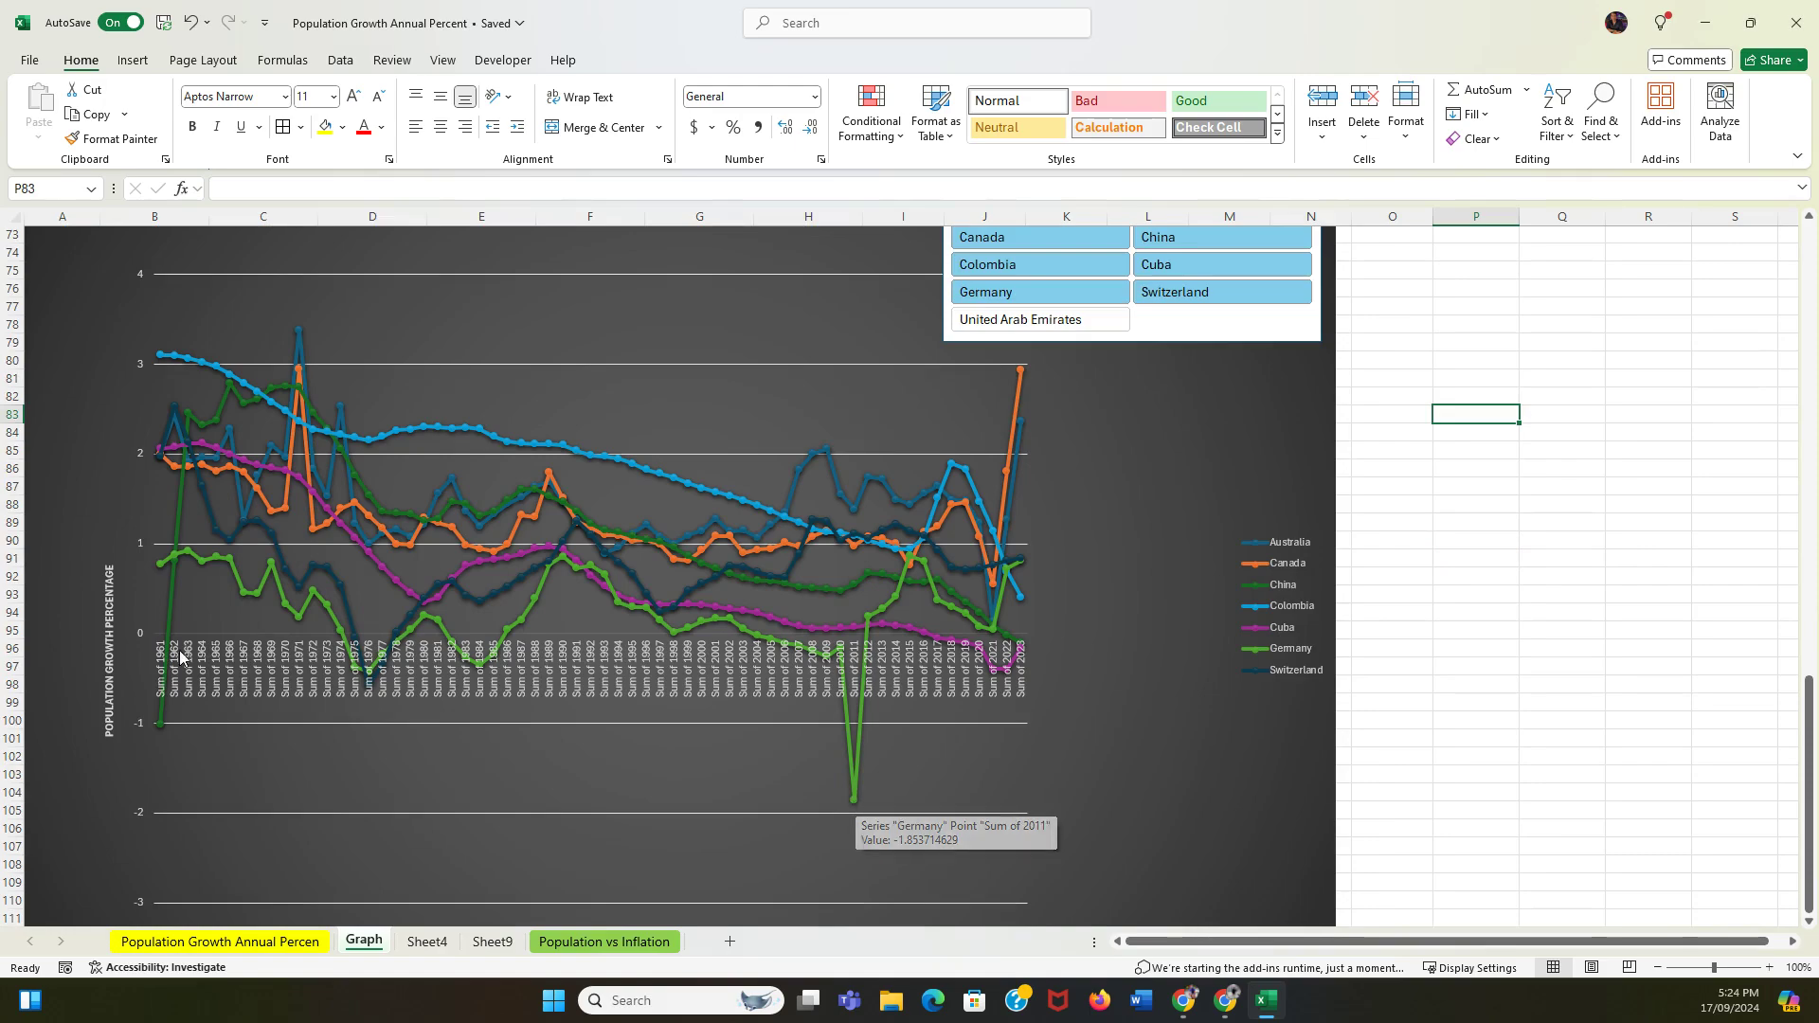
{"action": "scroll", "coordinate": [1487, 587], "scroll_direction": "up", "scroll_amount": 1}
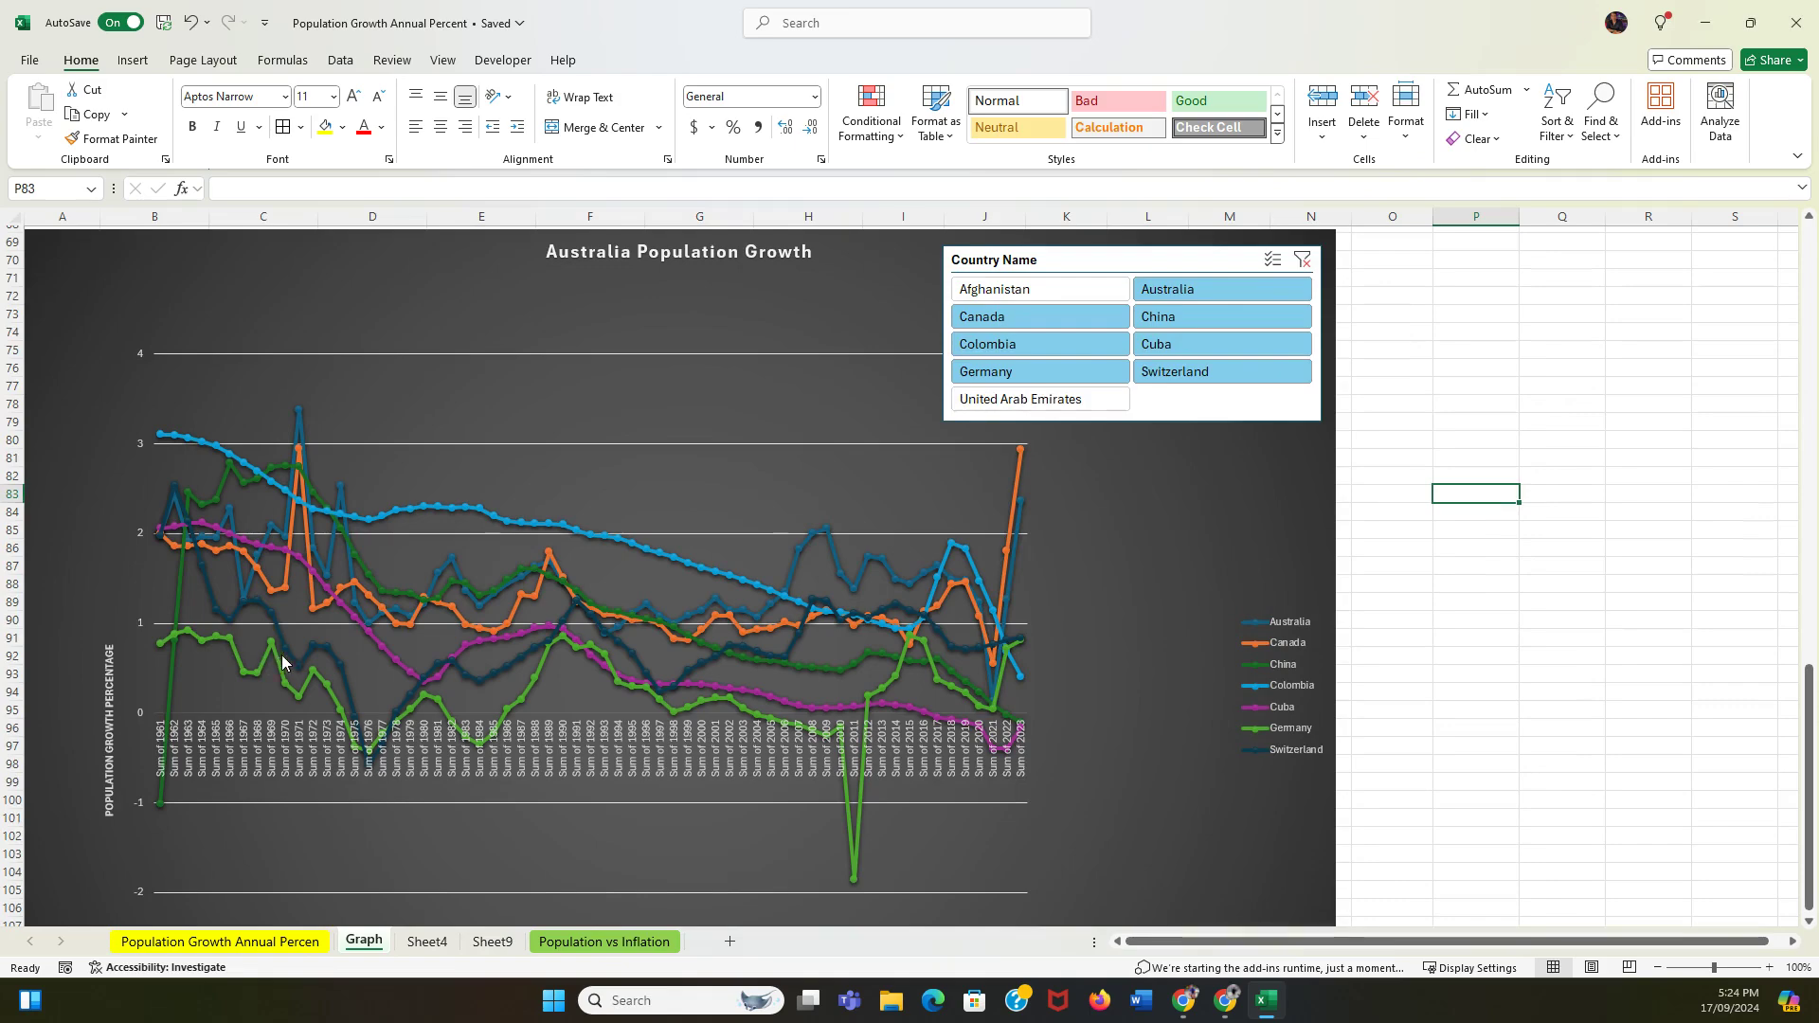
{"action": "scroll", "coordinate": [1499, 516], "scroll_direction": "down", "scroll_amount": 1}
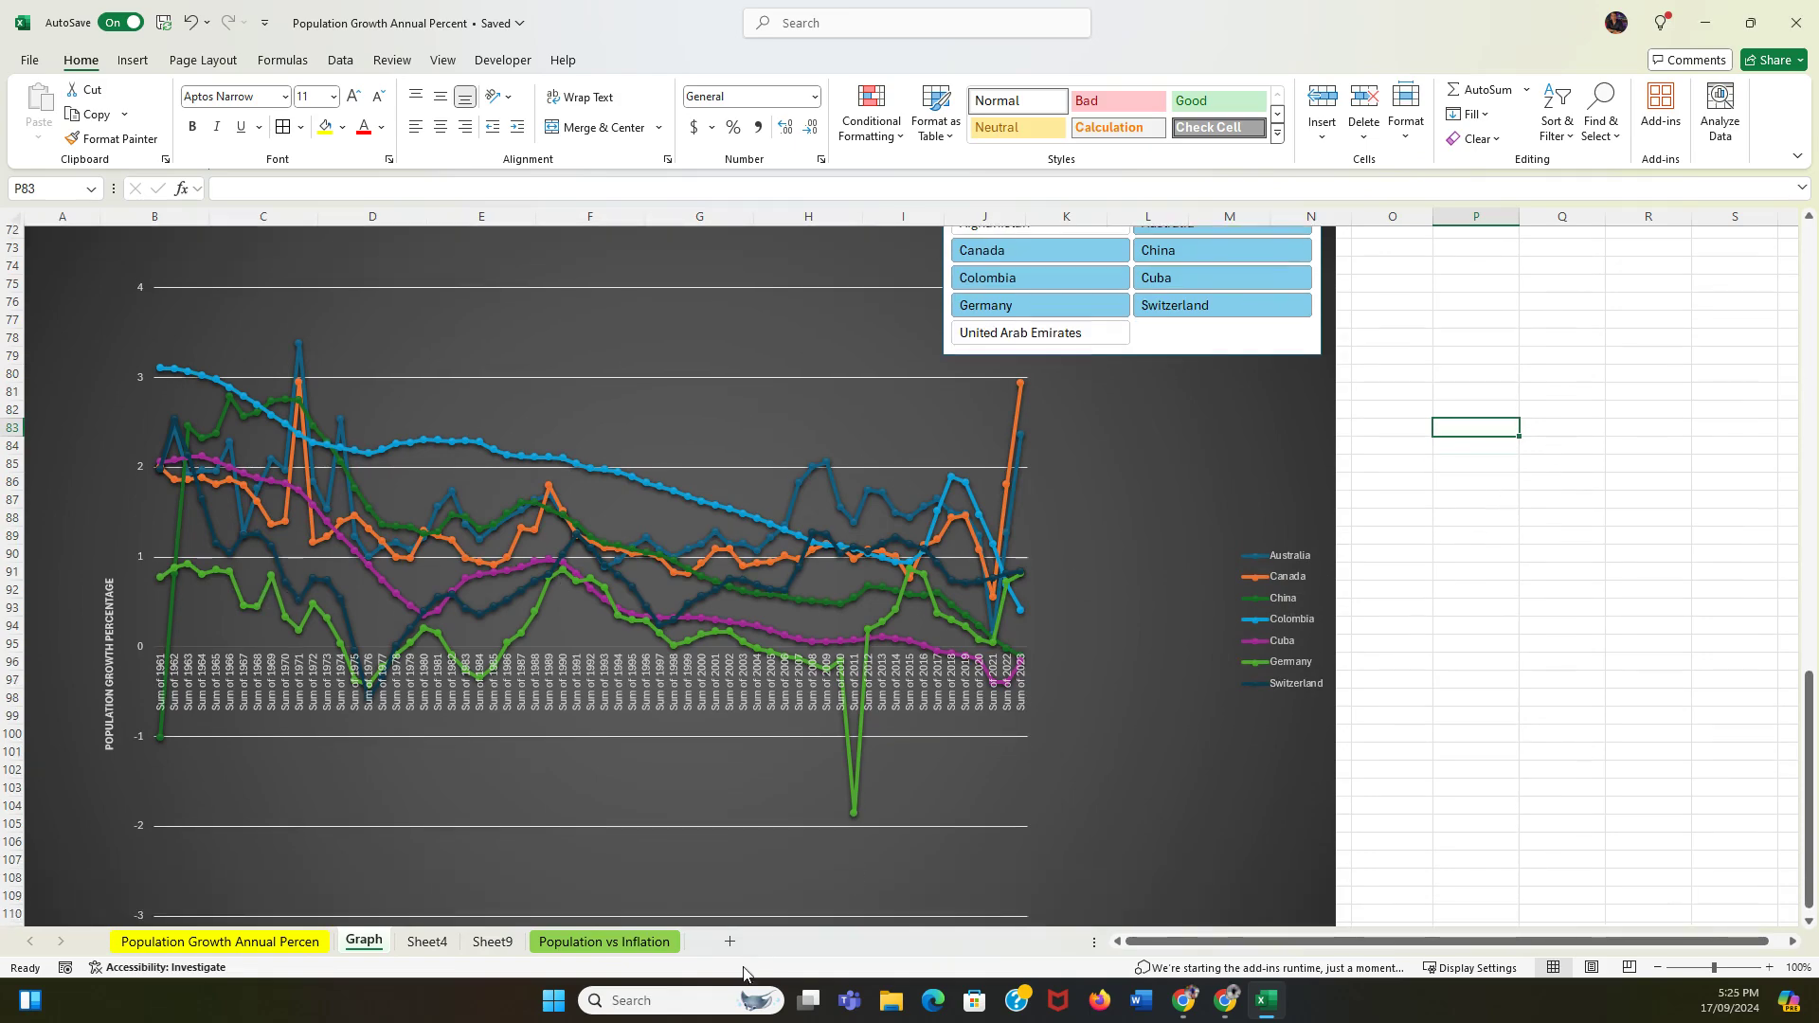
Step: Open the Population vs Inflation sheet and look over the chart comparing Australia's inflation and population growth percentages
{"action": "left_click", "coordinate": [604, 941]}
{"action": "scroll", "coordinate": [1781, 668], "scroll_direction": "up", "scroll_amount": 5}
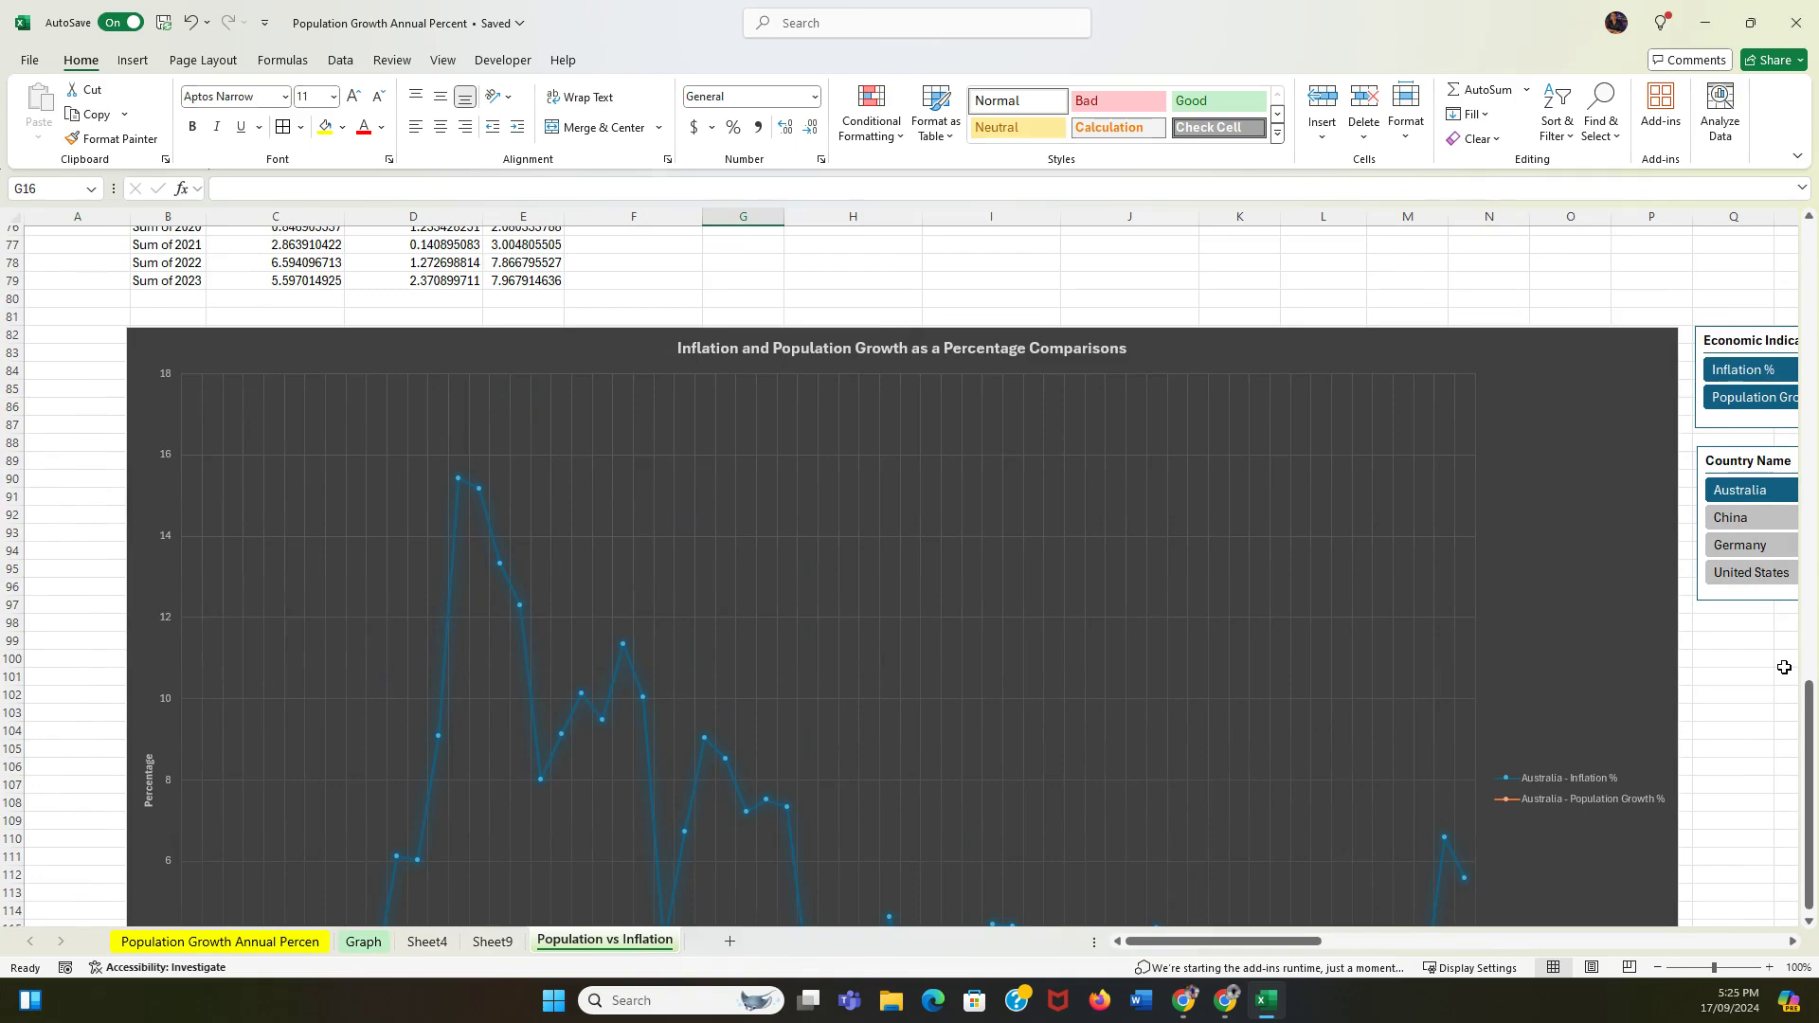
{"action": "scroll", "coordinate": [1784, 668], "scroll_direction": "down", "scroll_amount": 1}
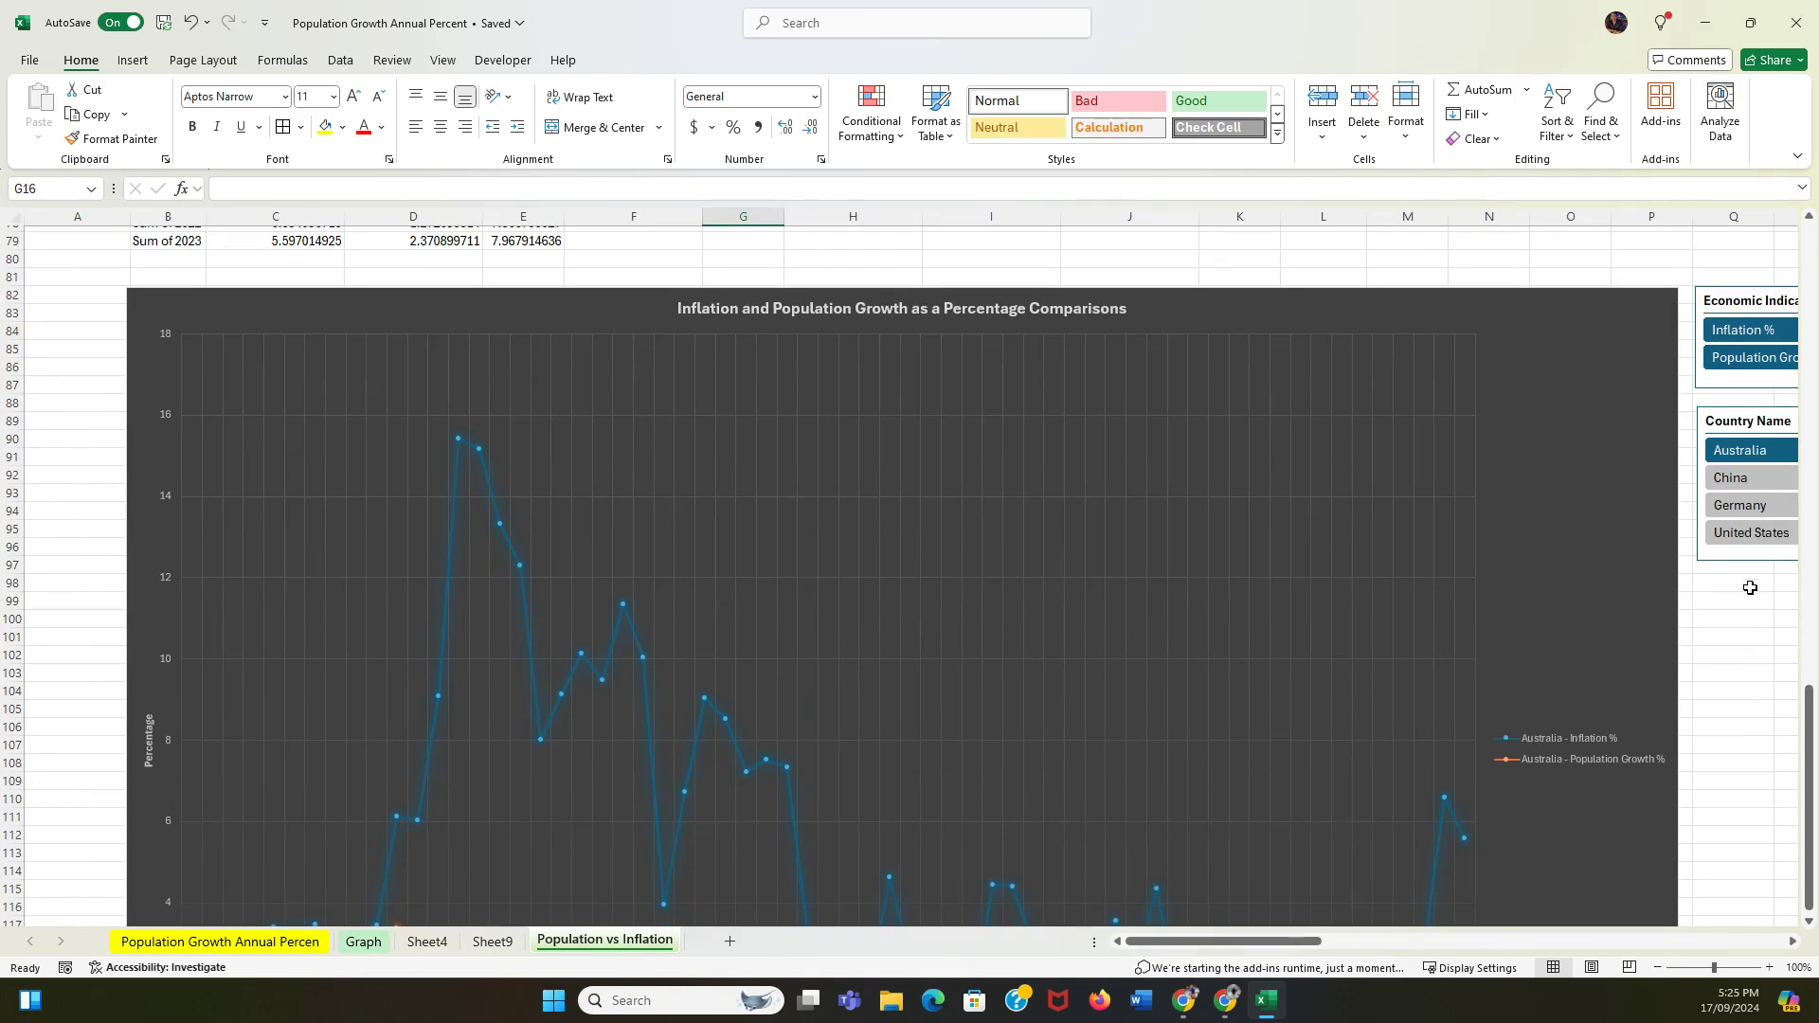
{"action": "scroll", "coordinate": [1706, 606], "scroll_direction": "down", "scroll_amount": 4}
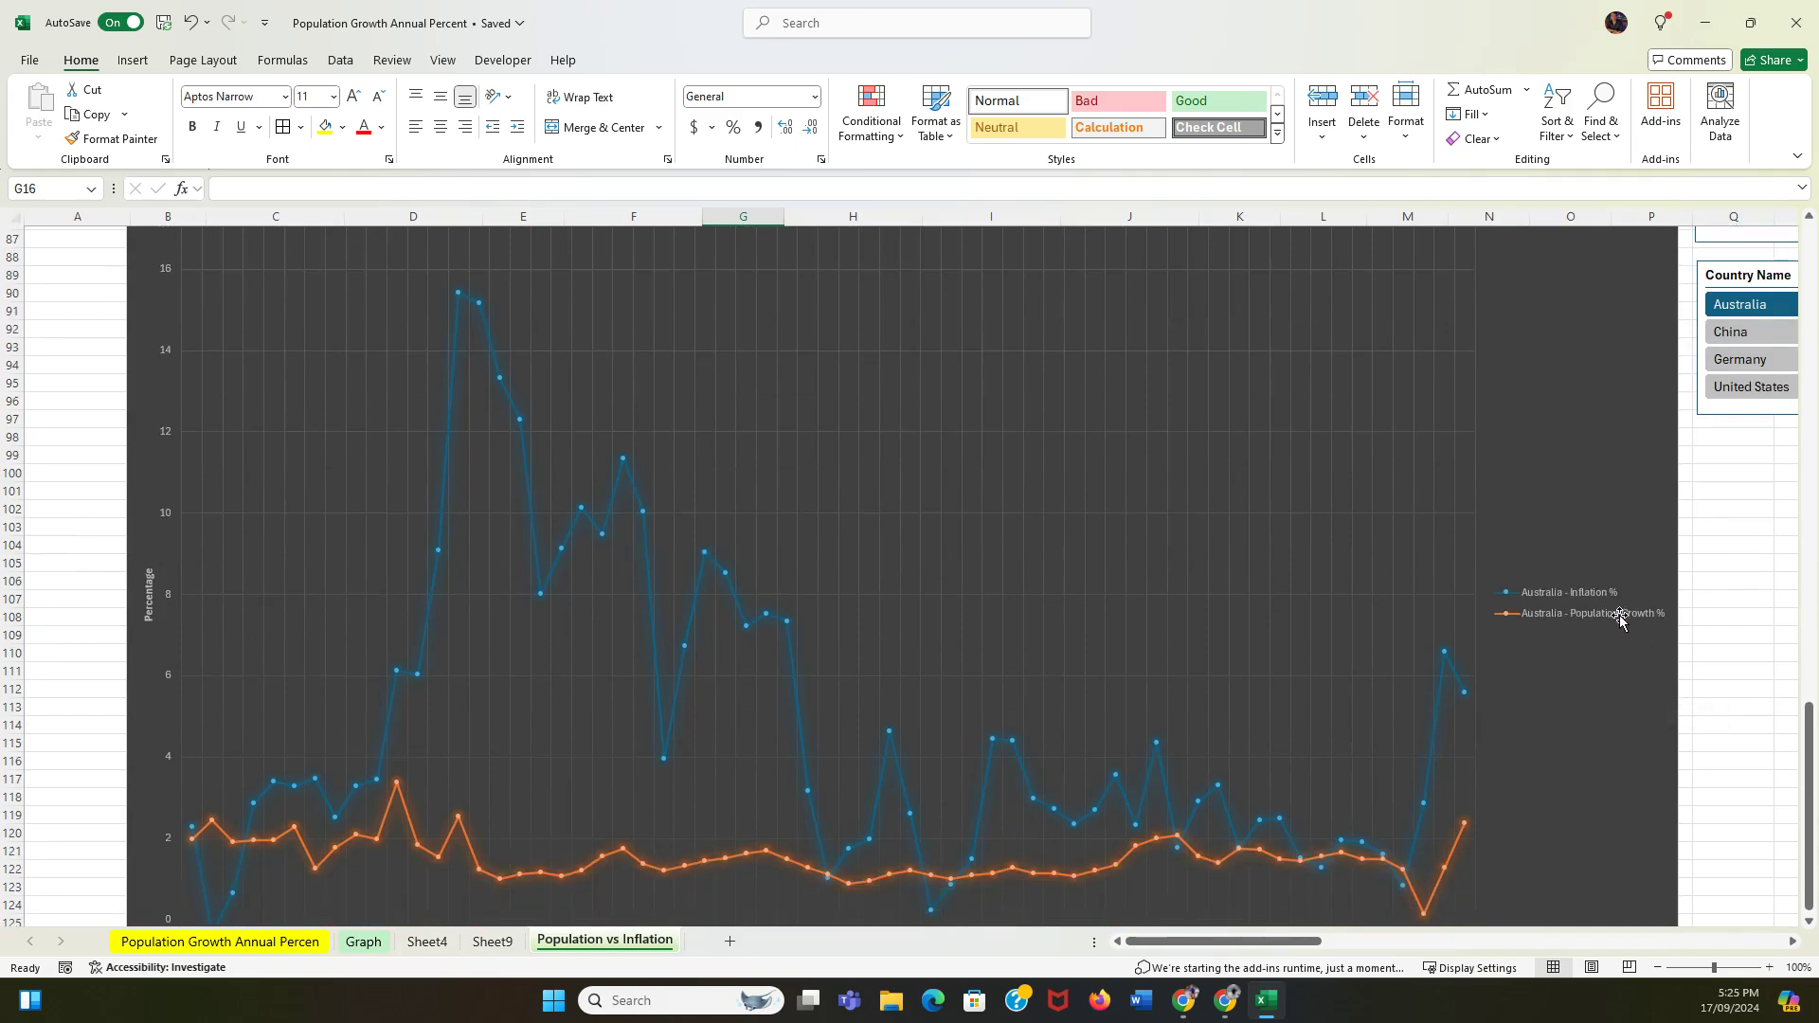
{"action": "scroll", "coordinate": [1686, 625], "scroll_direction": "down", "scroll_amount": 2}
{"action": "scroll", "coordinate": [1716, 639], "scroll_direction": "up", "scroll_amount": 4}
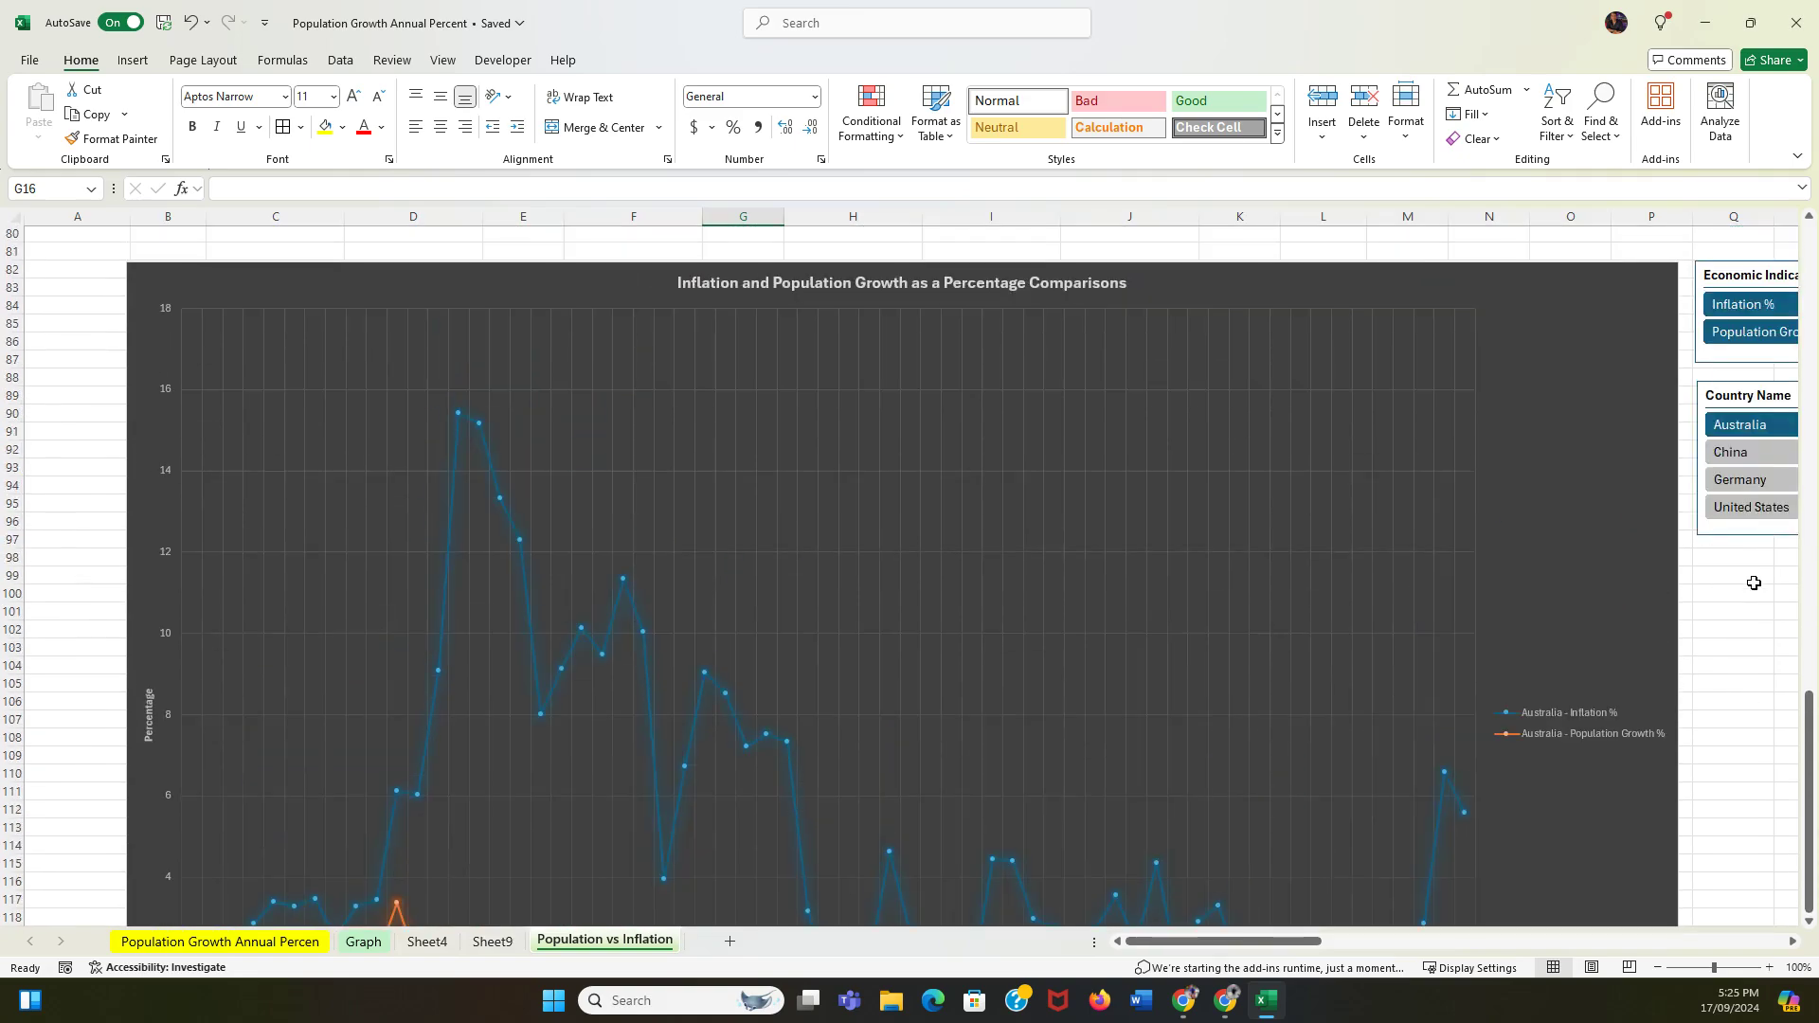
{"action": "scroll", "coordinate": [1608, 599], "scroll_direction": "down", "scroll_amount": 2}
{"action": "scroll", "coordinate": [1697, 623], "scroll_direction": "down", "scroll_amount": 2}
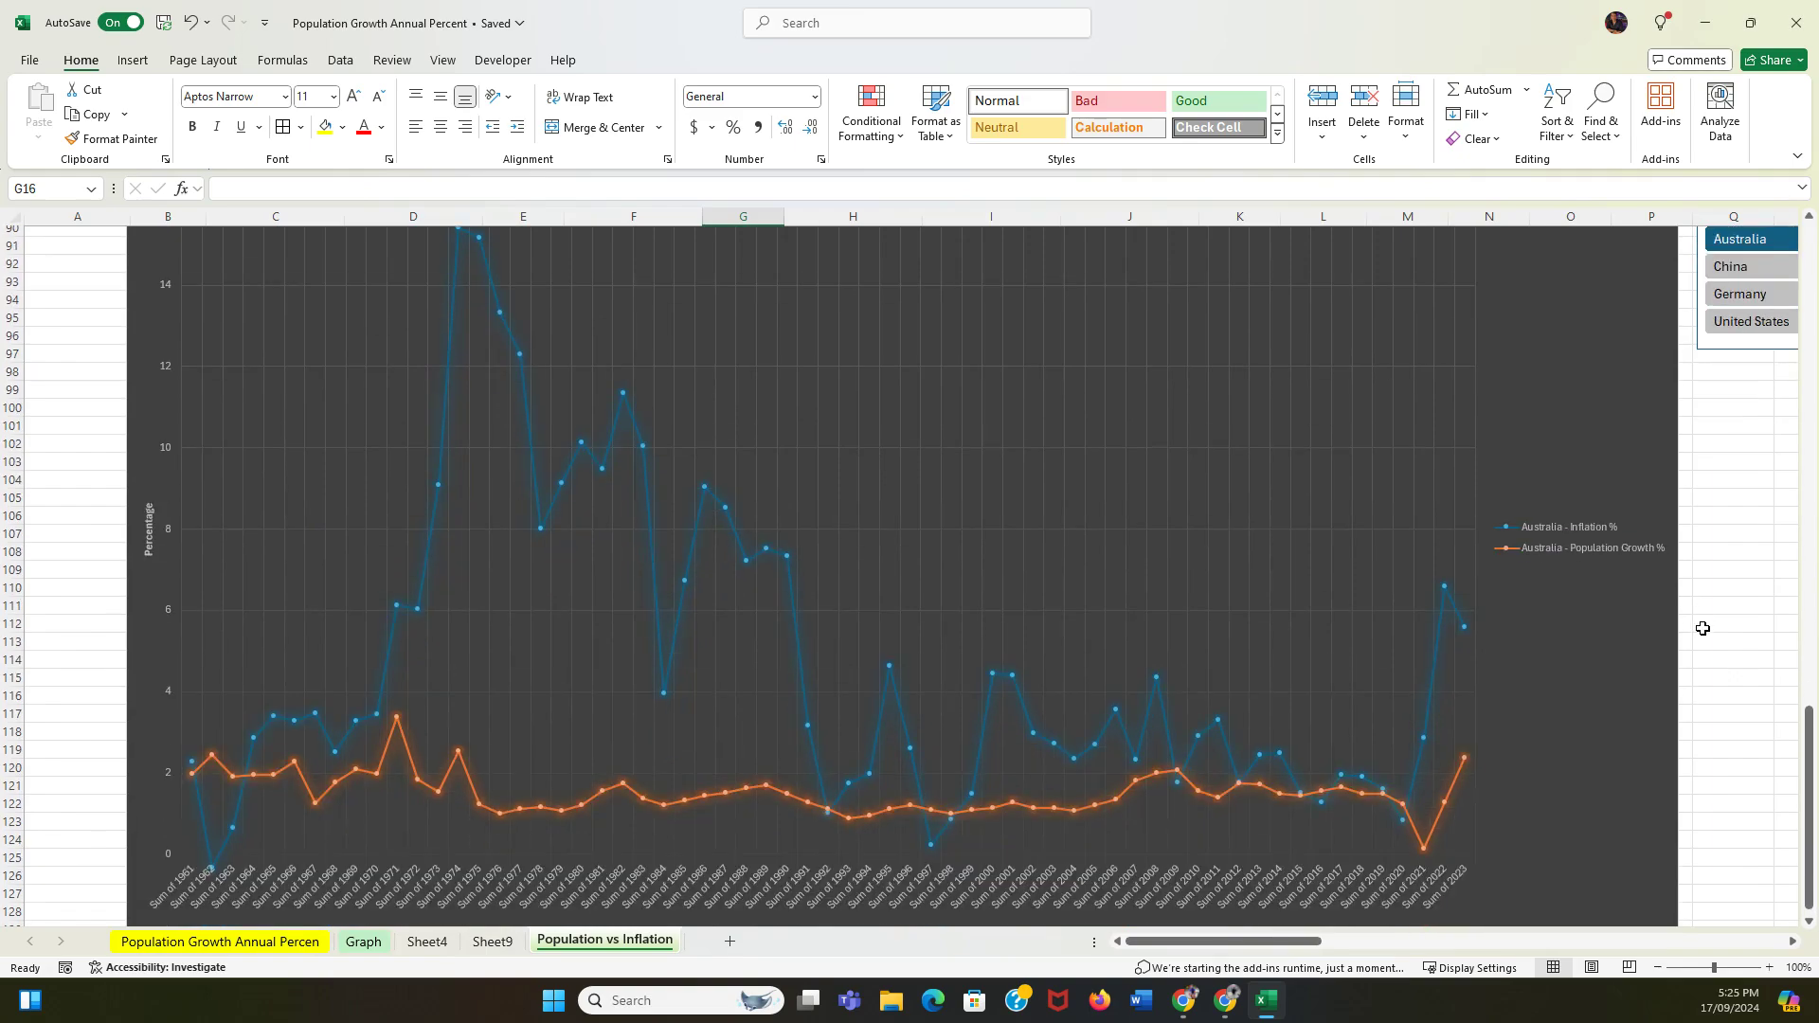
{"action": "scroll", "coordinate": [1708, 631], "scroll_direction": "up", "scroll_amount": 2}
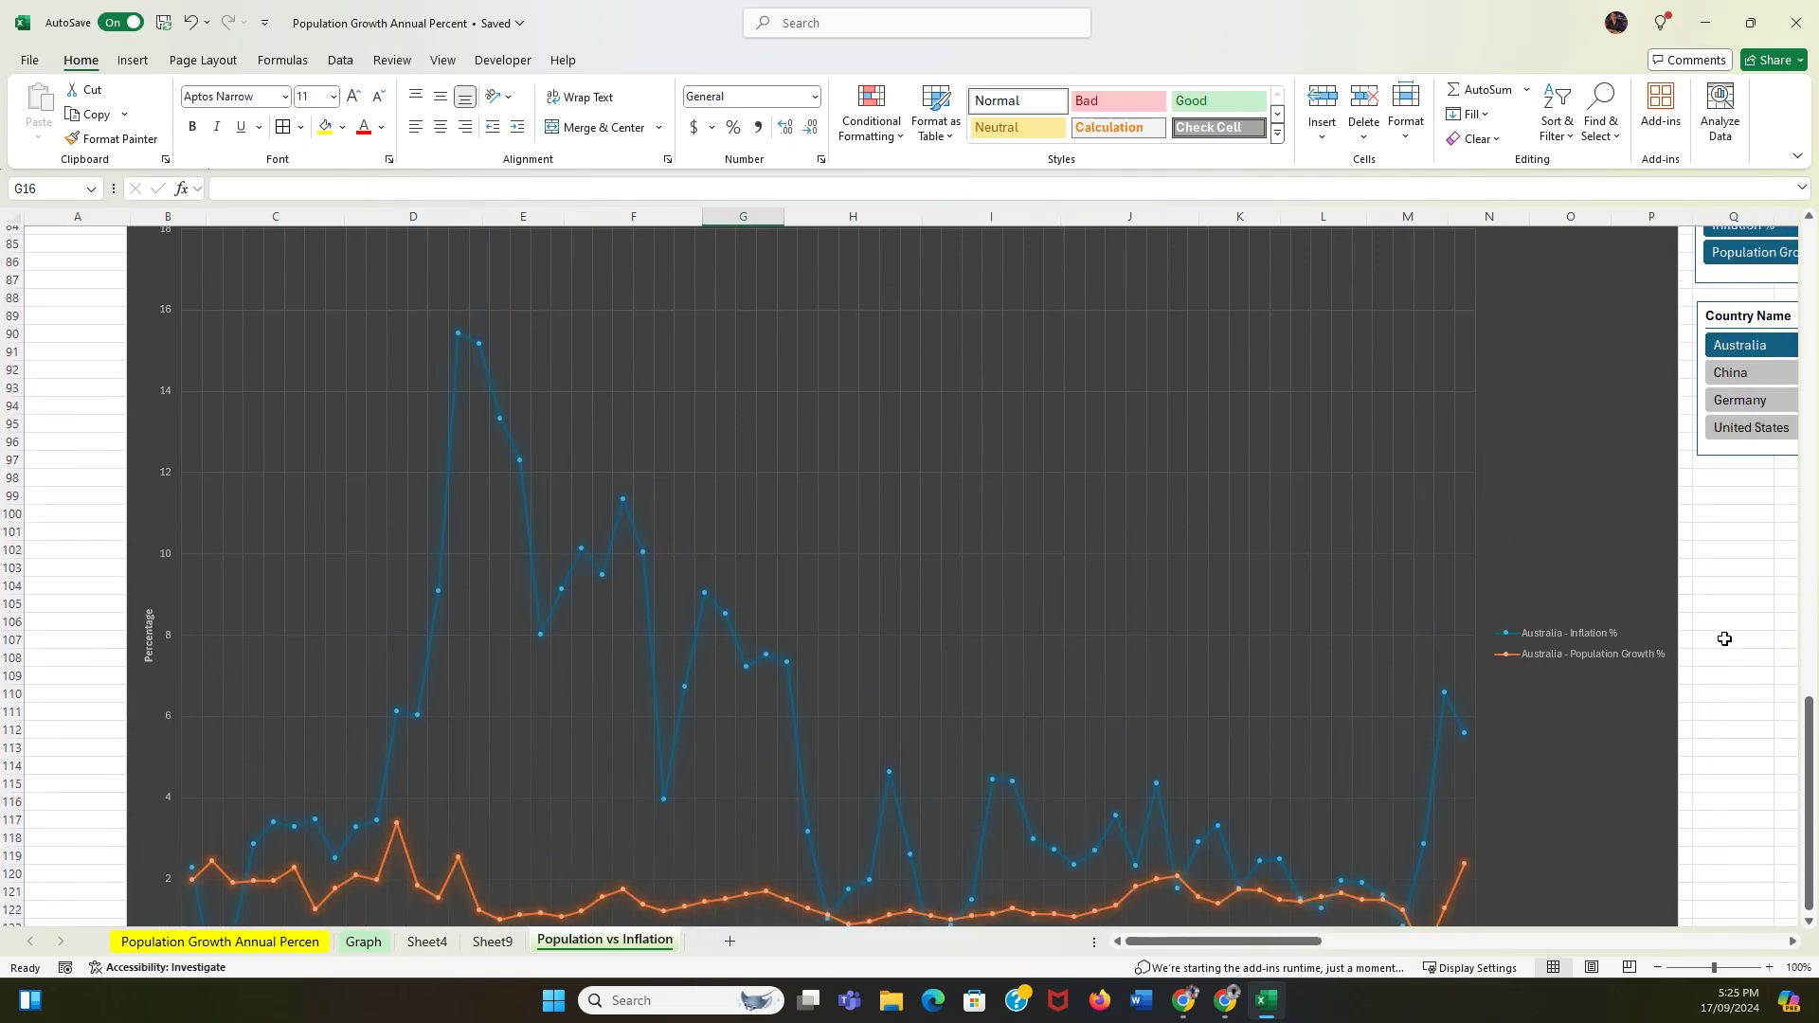
{"action": "scroll", "coordinate": [1724, 640], "scroll_direction": "down", "scroll_amount": 2}
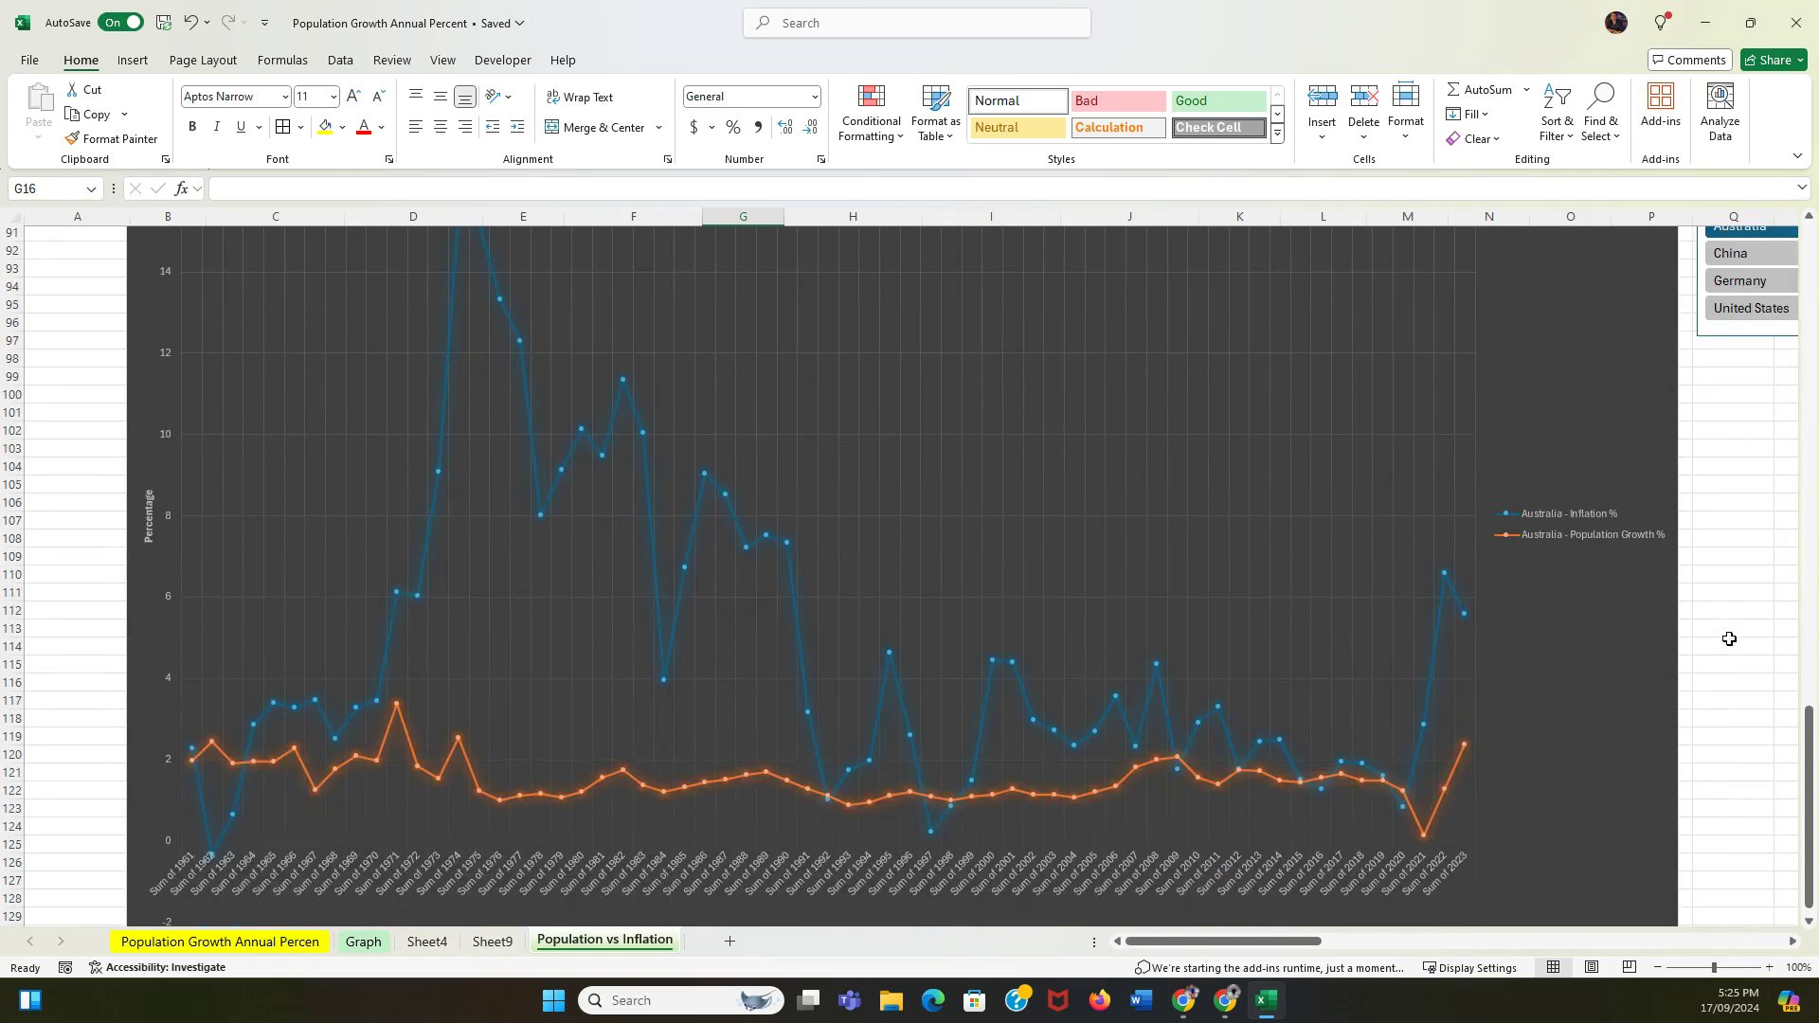
Step: Compare Australia's inflation and population growth lines, checking the 1974 inflation point and the 1971 population growth point
{"action": "scroll", "coordinate": [1729, 638], "scroll_direction": "up", "scroll_amount": 1}
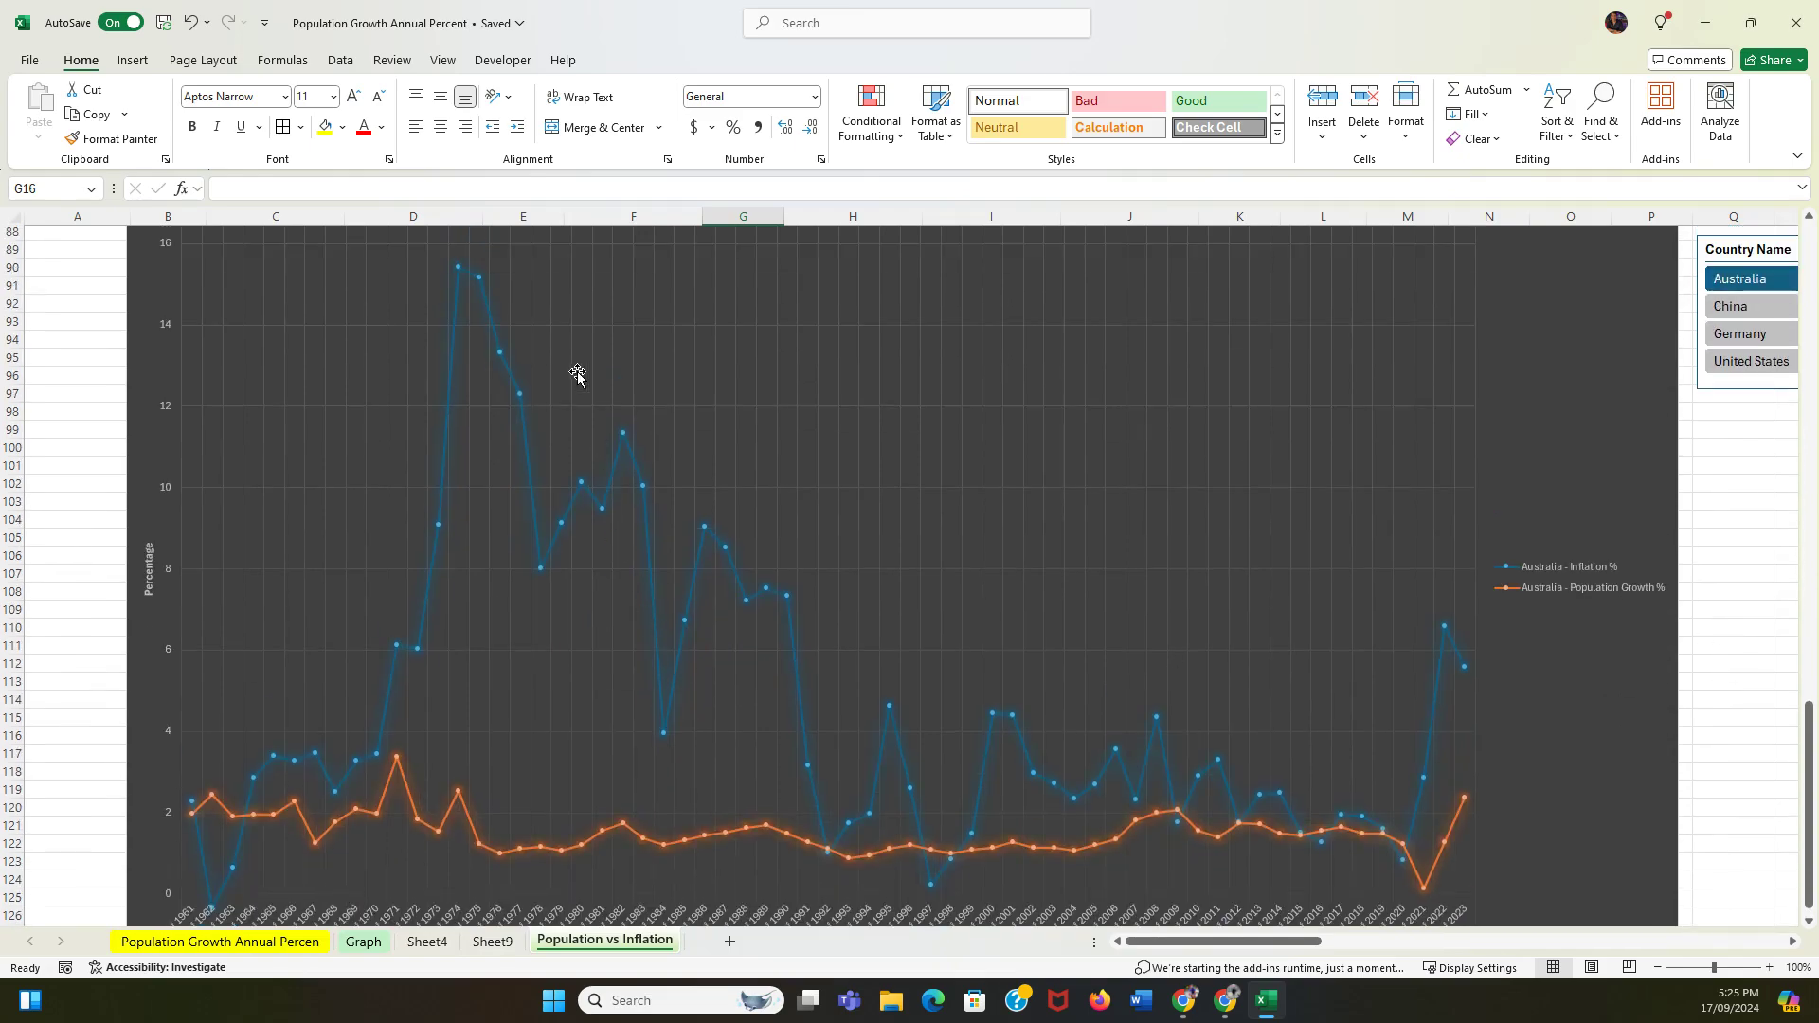
{"action": "scroll", "coordinate": [573, 375], "scroll_direction": "up", "scroll_amount": 1}
{"action": "mouse_move", "coordinate": [459, 341]}
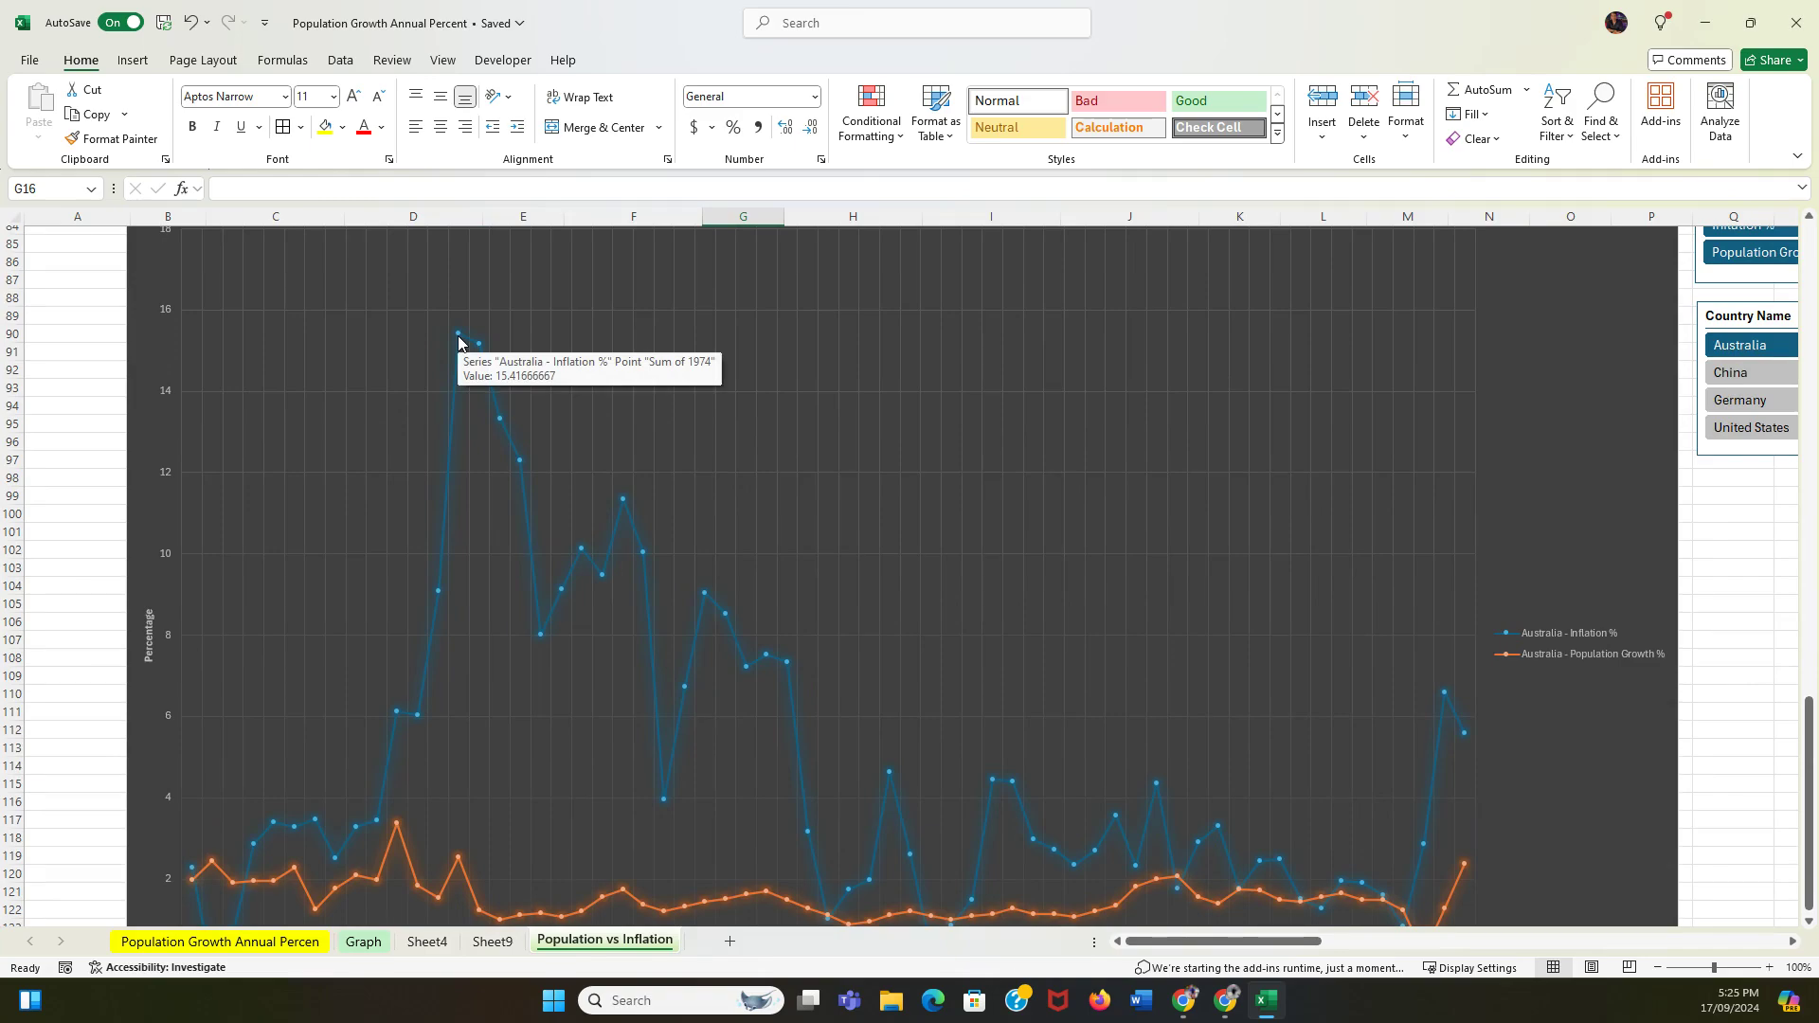
{"action": "scroll", "coordinate": [445, 800], "scroll_direction": "down", "scroll_amount": 1}
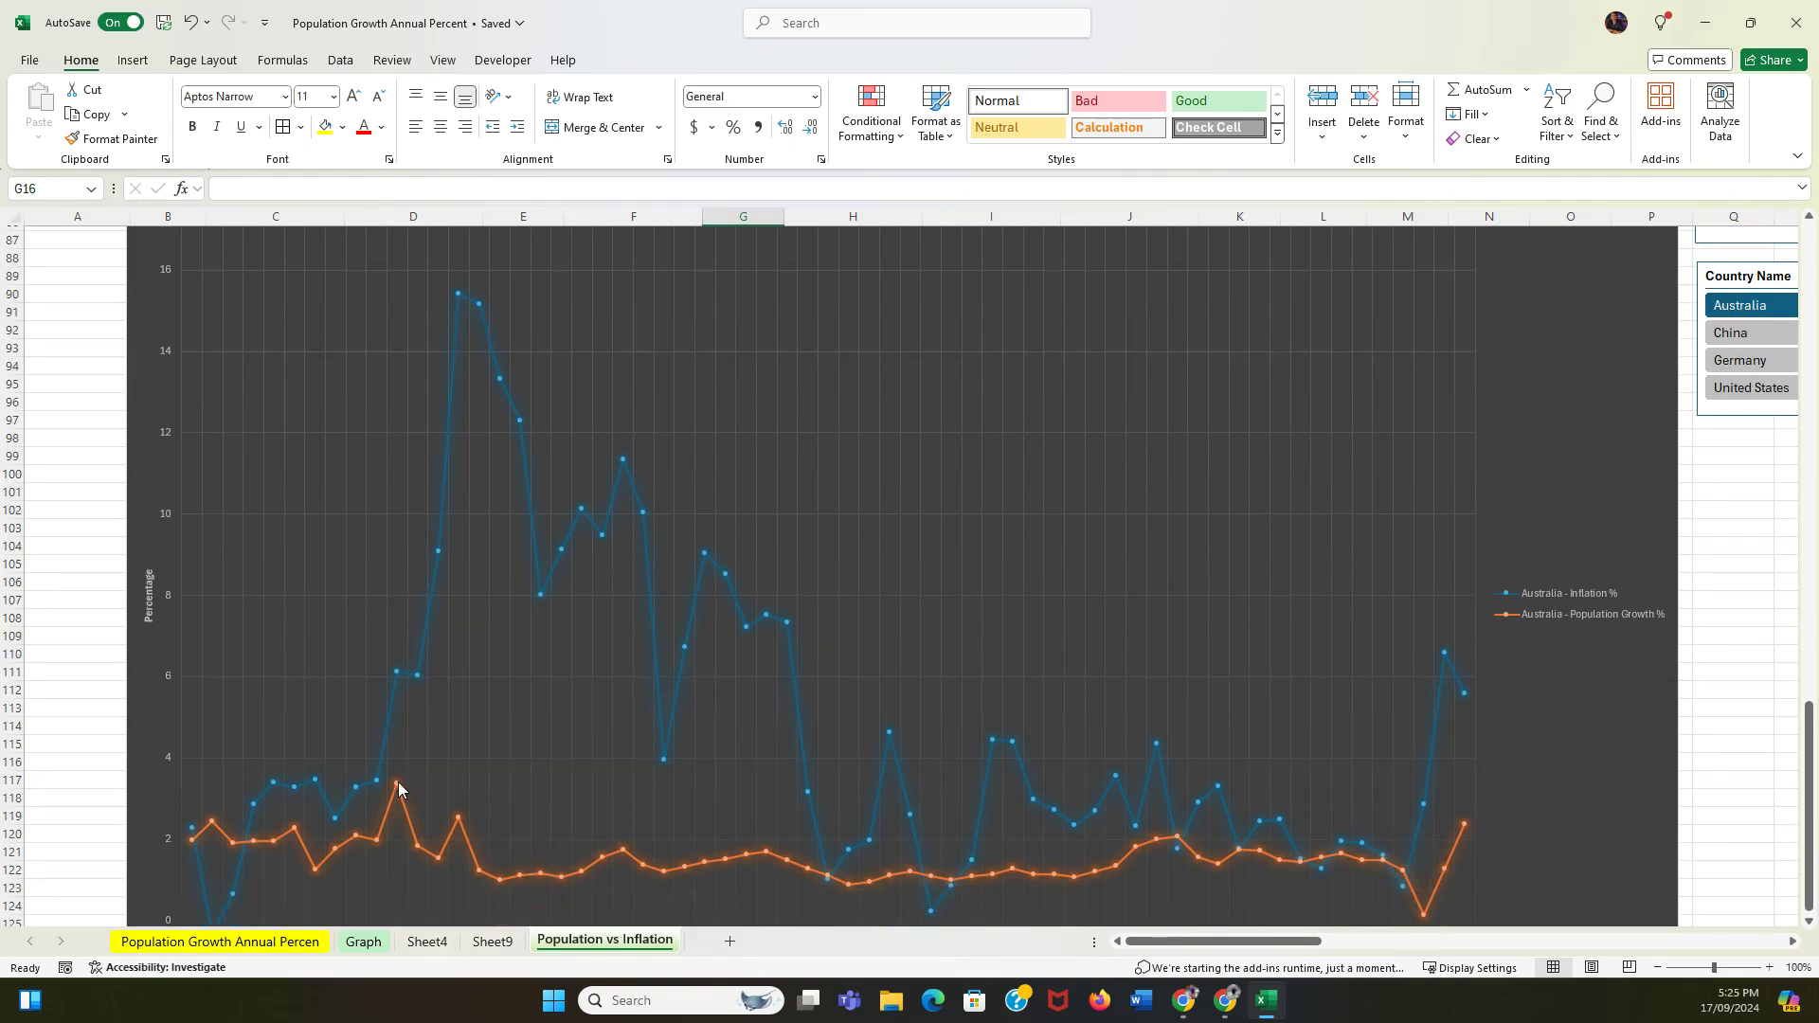
{"action": "mouse_move", "coordinate": [397, 786]}
{"action": "scroll", "coordinate": [1705, 726], "scroll_direction": "down", "scroll_amount": 3}
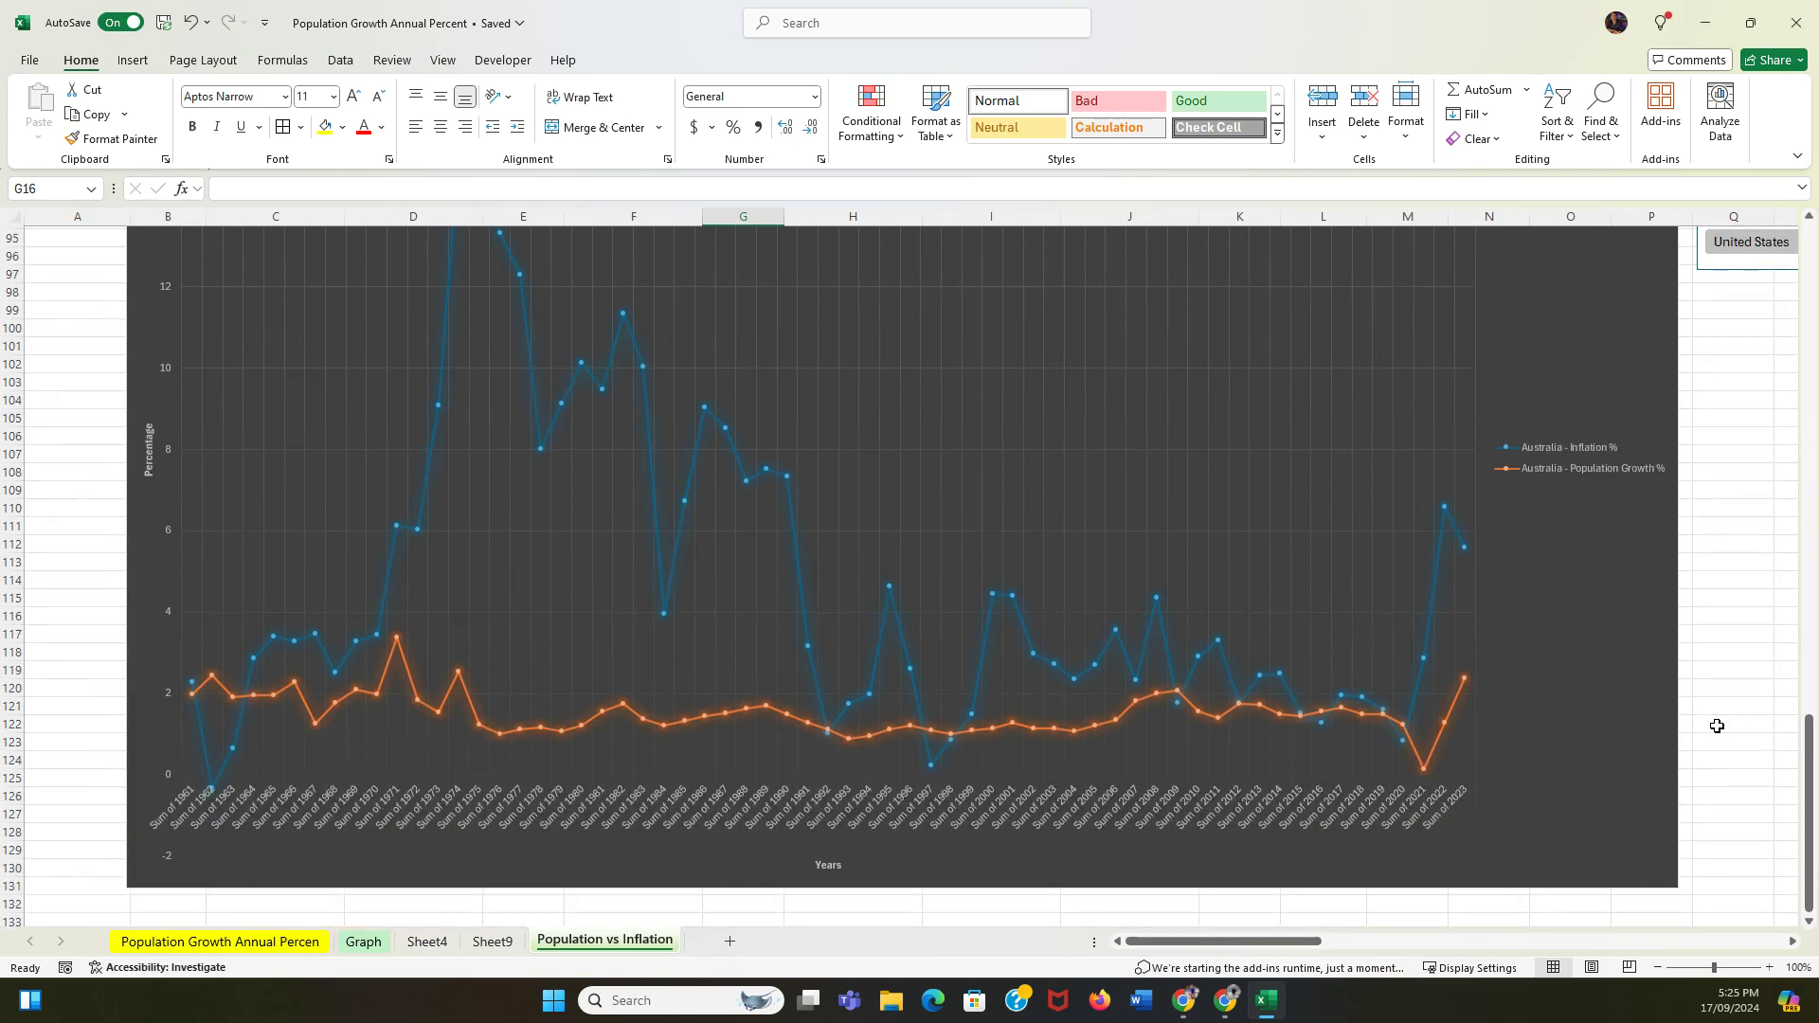
{"action": "scroll", "coordinate": [1711, 696], "scroll_direction": "up", "scroll_amount": 3}
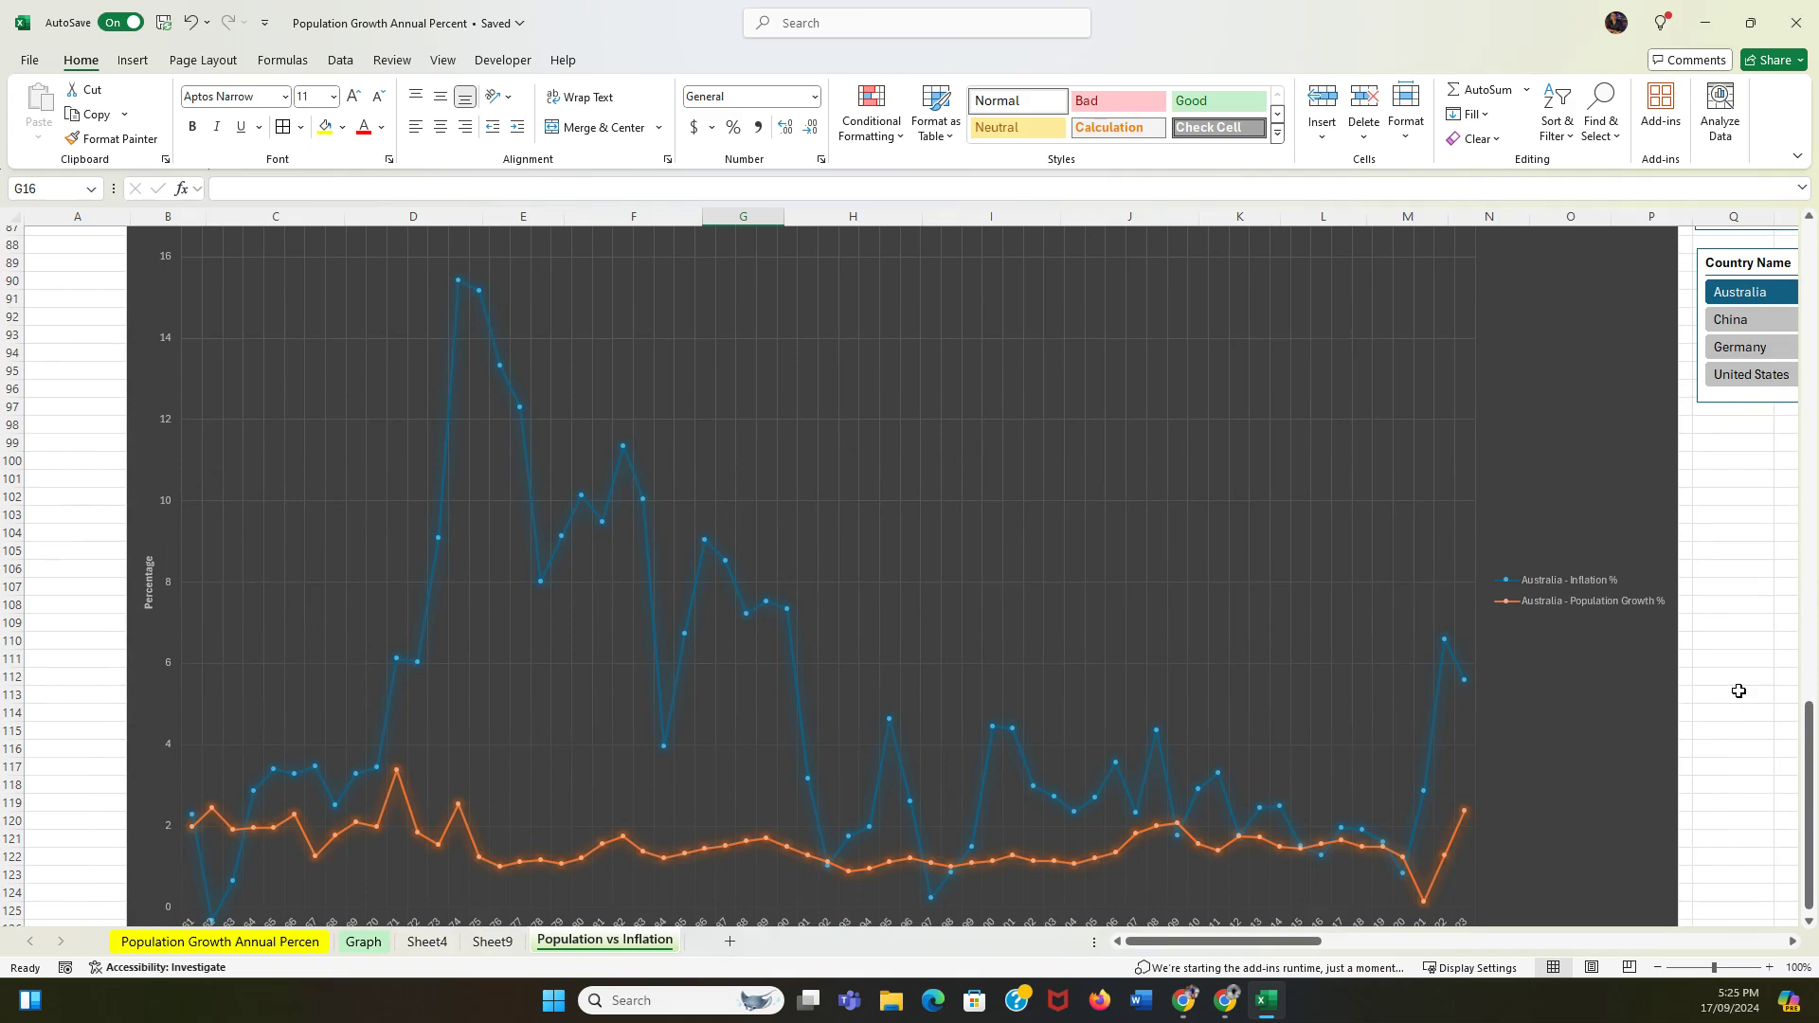
{"action": "scroll", "coordinate": [1739, 691], "scroll_direction": "up", "scroll_amount": 2}
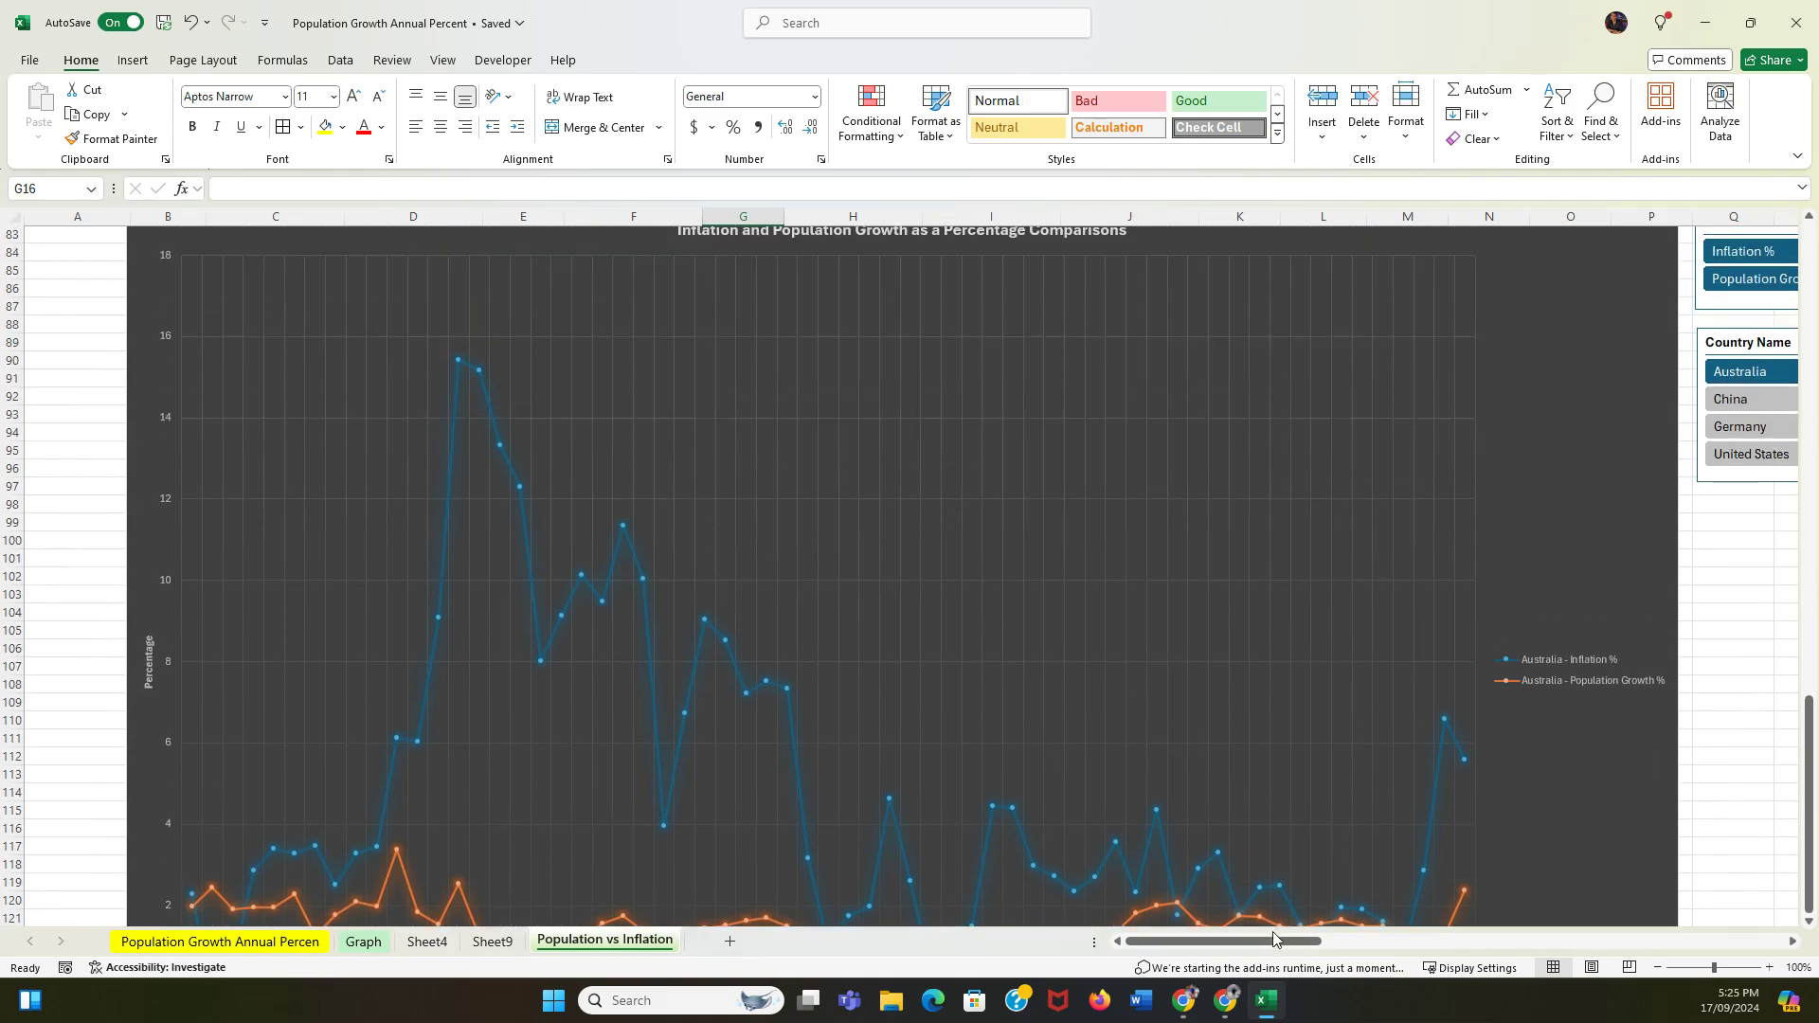